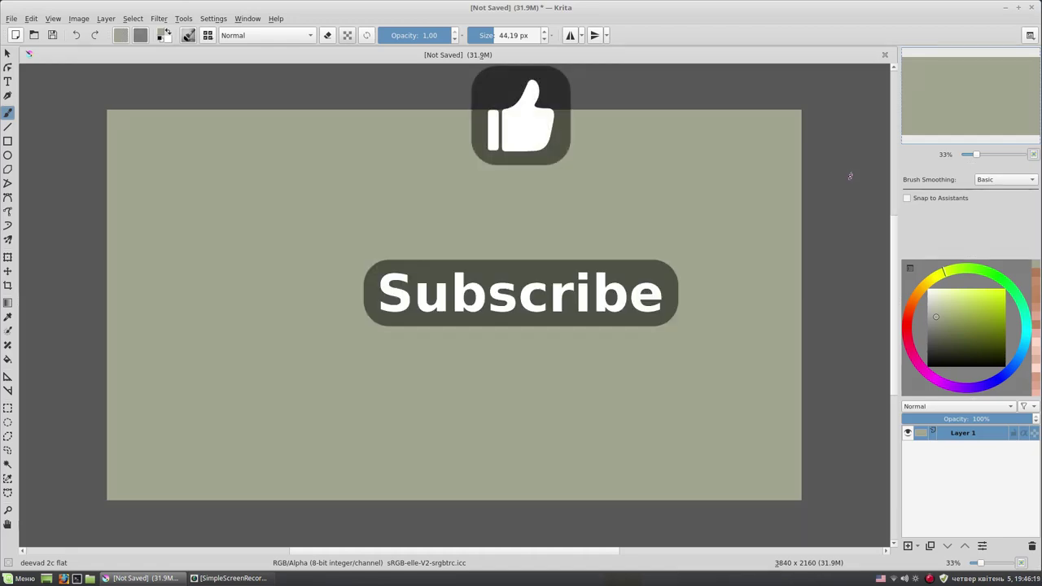
Open the brush preset chooser showing the Textures presets
{"action": "left_click", "coordinate": [208, 35]}
With the Texture Big preset, paint light-blue and dark olive haze across the upper canvas
{"action": "left_click", "coordinate": [330, 85]}
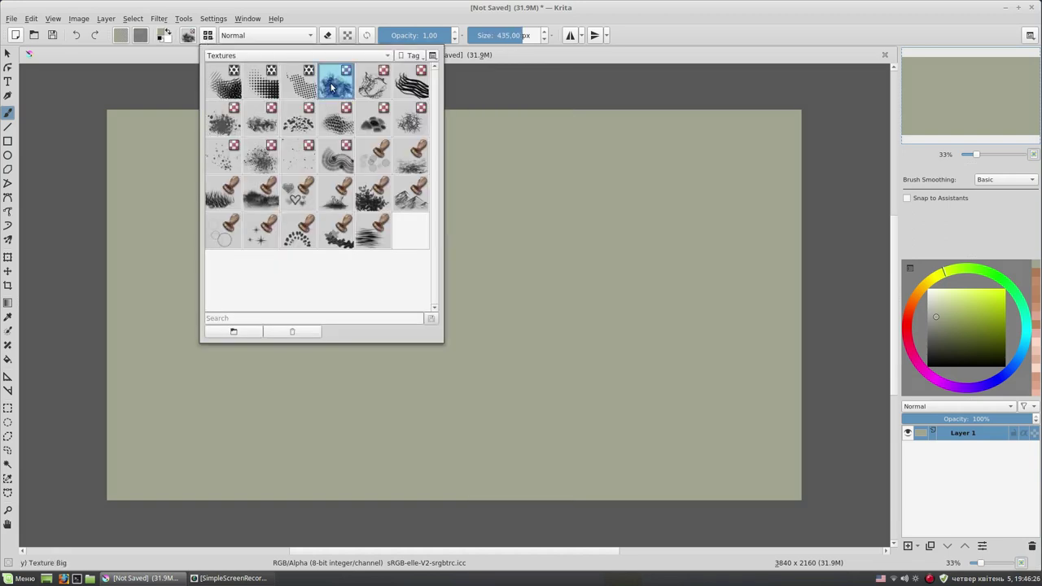
{"action": "left_click", "coordinate": [951, 311]}
{"action": "mouse_move", "coordinate": [572, 224]}
{"action": "left_mouse_down"}
{"action": "mouse_move", "coordinate": [621, 219]}
{"action": "mouse_move", "coordinate": [388, 110]}
{"action": "mouse_move", "coordinate": [583, 248]}
{"action": "mouse_move", "coordinate": [586, 236]}
{"action": "left_mouse_up"}
{"action": "key", "text": "bracketleft"}
{"action": "left_click", "coordinate": [768, 309], "text": "ctrl"}
{"action": "key", "text": "bracketright"}
{"action": "mouse_move", "coordinate": [675, 268]}
{"action": "left_mouse_down"}
{"action": "mouse_move", "coordinate": [675, 280]}
{"action": "mouse_move", "coordinate": [781, 134]}
{"action": "left_mouse_up"}
{"action": "mouse_move", "coordinate": [396, 178]}
{"action": "left_mouse_down"}
{"action": "mouse_move", "coordinate": [390, 158]}
{"action": "mouse_move", "coordinate": [167, 107]}
{"action": "mouse_move", "coordinate": [372, 223]}
{"action": "mouse_move", "coordinate": [453, 173]}
{"action": "mouse_move", "coordinate": [558, 302]}
{"action": "left_mouse_up"}
Paint dark green and dark grey haze over the lower right and left
{"action": "left_click", "coordinate": [656, 240], "text": "ctrl"}
{"action": "mouse_move", "coordinate": [753, 277]}
{"action": "left_mouse_down"}
{"action": "mouse_move", "coordinate": [798, 239]}
{"action": "mouse_move", "coordinate": [603, 391]}
{"action": "mouse_move", "coordinate": [733, 440]}
{"action": "left_mouse_up"}
{"action": "left_click", "coordinate": [774, 301], "text": "ctrl"}
{"action": "mouse_move", "coordinate": [651, 407]}
{"action": "left_mouse_down"}
{"action": "mouse_move", "coordinate": [707, 455]}
{"action": "mouse_move", "coordinate": [481, 407]}
{"action": "mouse_move", "coordinate": [651, 325]}
{"action": "left_mouse_up"}
{"action": "mouse_move", "coordinate": [342, 411]}
{"action": "left_mouse_down"}
{"action": "mouse_move", "coordinate": [148, 388]}
{"action": "mouse_move", "coordinate": [201, 302]}
{"action": "mouse_move", "coordinate": [346, 400]}
{"action": "mouse_move", "coordinate": [584, 432]}
{"action": "left_mouse_up"}
Paint pale bluish-grey haze along the bottom and over the lower clouds
{"action": "left_click", "coordinate": [655, 333], "text": "ctrl"}
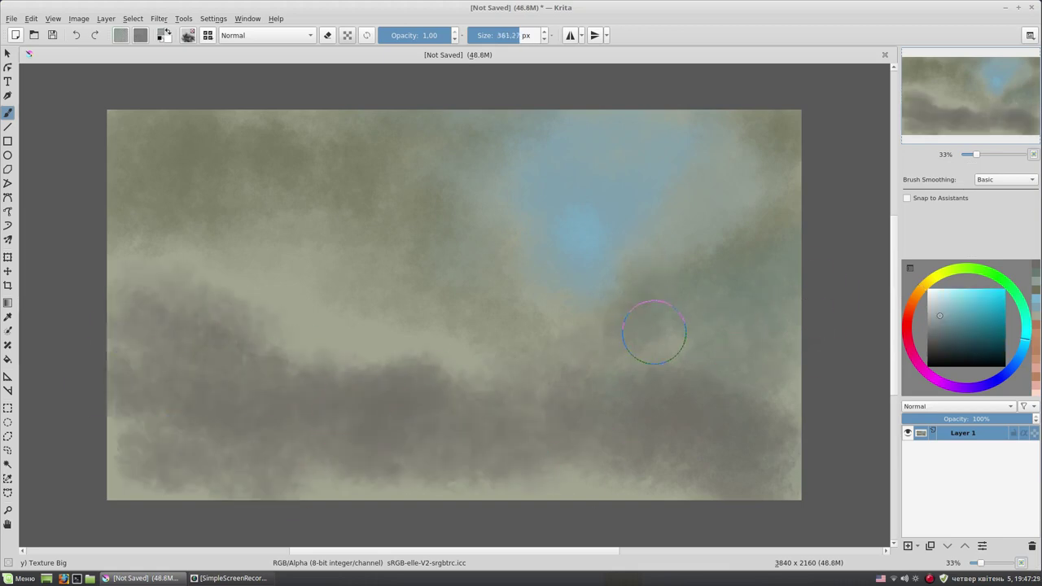
{"action": "left_click_drag", "start_coordinate": [635, 487], "coordinate": [373, 489]}
{"action": "mouse_move", "coordinate": [703, 365]}
{"action": "left_mouse_down"}
{"action": "mouse_move", "coordinate": [725, 344]}
{"action": "mouse_move", "coordinate": [768, 340]}
{"action": "mouse_move", "coordinate": [803, 372]}
{"action": "mouse_move", "coordinate": [643, 395]}
{"action": "left_mouse_up"}
{"action": "left_click", "coordinate": [939, 324]}
{"action": "mouse_move", "coordinate": [708, 386]}
{"action": "left_mouse_down"}
{"action": "mouse_move", "coordinate": [782, 377]}
{"action": "mouse_move", "coordinate": [701, 432]}
{"action": "mouse_move", "coordinate": [782, 388]}
{"action": "mouse_move", "coordinate": [804, 475]}
{"action": "left_mouse_up"}
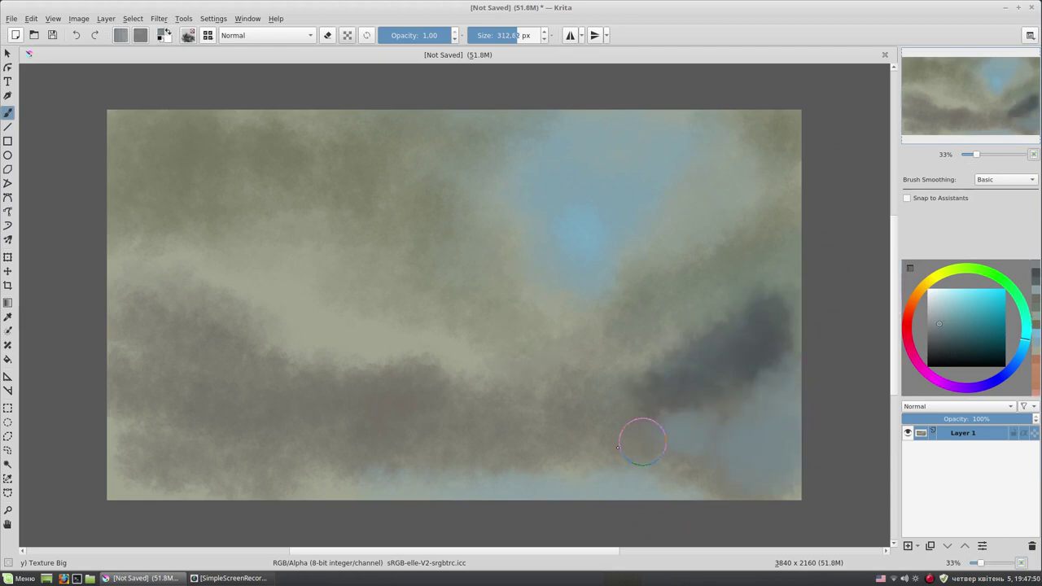
{"action": "left_click_drag", "start_coordinate": [118, 436], "coordinate": [212, 492]}
{"action": "left_click_drag", "start_coordinate": [130, 456], "coordinate": [260, 493]}
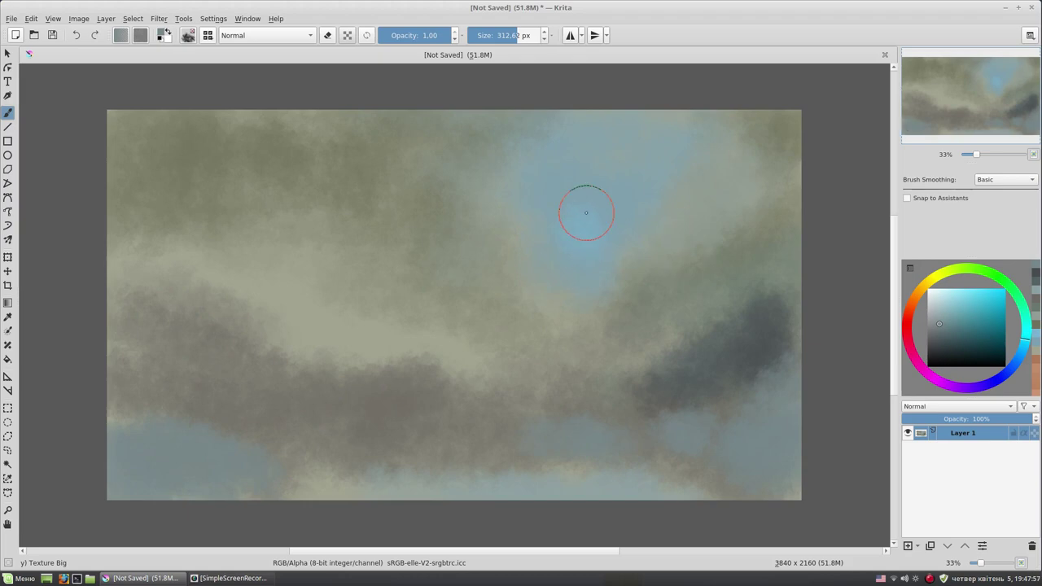
Paint a green band across the centre with blended darker strokes
{"action": "left_click", "coordinate": [985, 278]}
{"action": "mouse_move", "coordinate": [407, 326]}
{"action": "left_mouse_down"}
{"action": "mouse_move", "coordinate": [505, 349]}
{"action": "mouse_move", "coordinate": [403, 302]}
{"action": "mouse_move", "coordinate": [279, 226]}
{"action": "mouse_move", "coordinate": [191, 307]}
{"action": "mouse_move", "coordinate": [456, 389]}
{"action": "mouse_move", "coordinate": [509, 235]}
{"action": "left_mouse_up"}
{"action": "left_click_drag", "start_coordinate": [609, 298], "coordinate": [624, 302]}
{"action": "left_click", "coordinate": [613, 322], "text": "ctrl"}
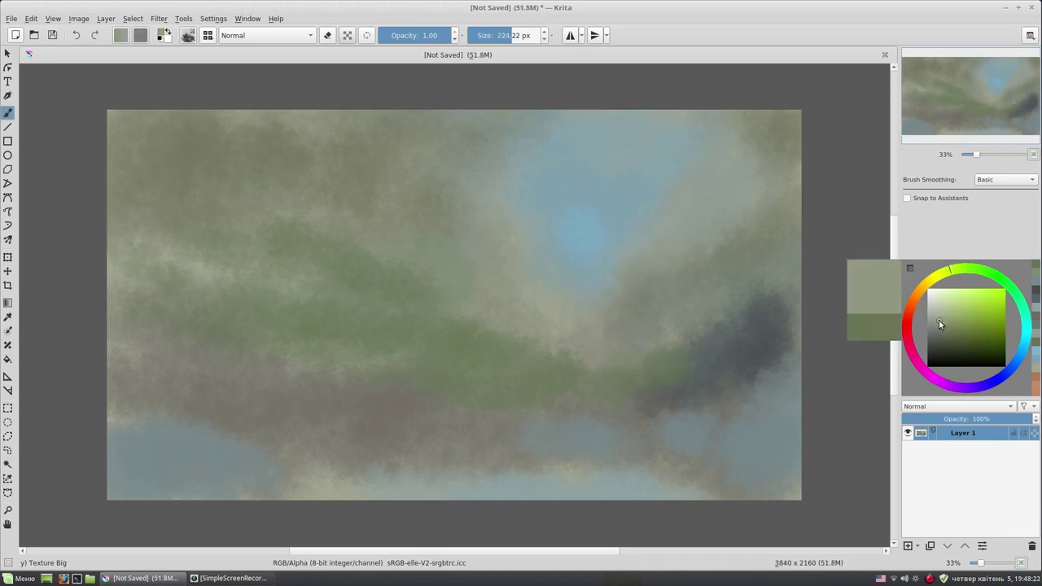
{"action": "mouse_move", "coordinate": [586, 358]}
{"action": "left_mouse_down"}
{"action": "mouse_move", "coordinate": [595, 340]}
{"action": "mouse_move", "coordinate": [485, 267]}
{"action": "mouse_move", "coordinate": [537, 293]}
{"action": "mouse_move", "coordinate": [496, 274]}
{"action": "mouse_move", "coordinate": [513, 220]}
{"action": "left_mouse_up"}
{"action": "left_click", "coordinate": [595, 339], "text": "ctrl"}
{"action": "left_click", "coordinate": [521, 285], "text": "ctrl"}
{"action": "left_click", "coordinate": [488, 302], "text": "ctrl"}
{"action": "left_click_drag", "start_coordinate": [687, 281], "coordinate": [712, 215]}
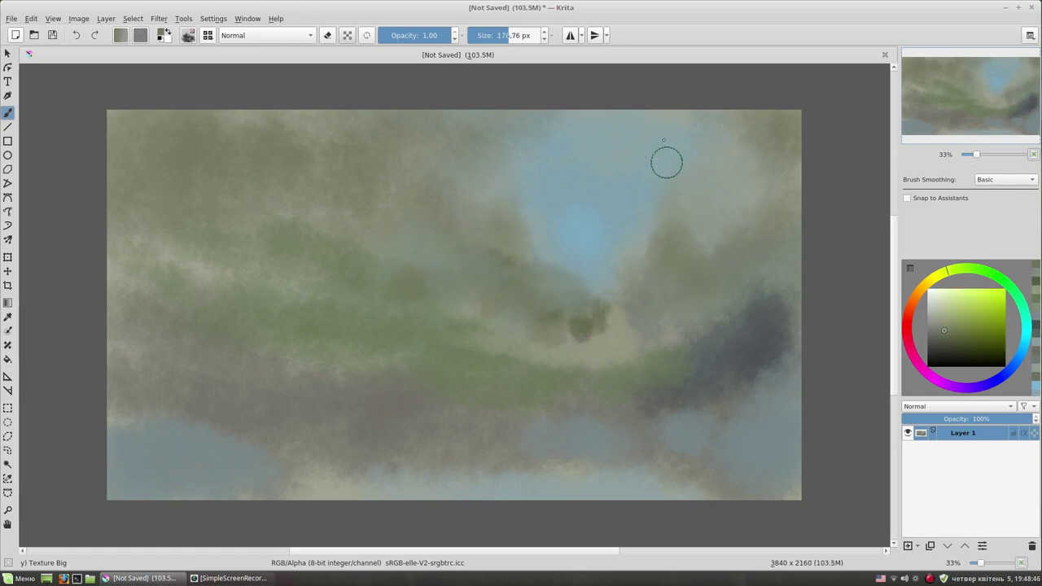
Paint a light sky-blue opening near the top, then switch to the deevad 2c flat brush
{"action": "left_click", "coordinate": [679, 197], "text": "ctrl"}
{"action": "left_click_drag", "start_coordinate": [500, 144], "coordinate": [383, 134]}
{"action": "left_click_drag", "start_coordinate": [512, 122], "coordinate": [354, 126]}
{"action": "right_click", "coordinate": [592, 238]}
{"action": "left_click", "coordinate": [621, 289]}
{"action": "left_click", "coordinate": [628, 332], "text": "ctrl"}
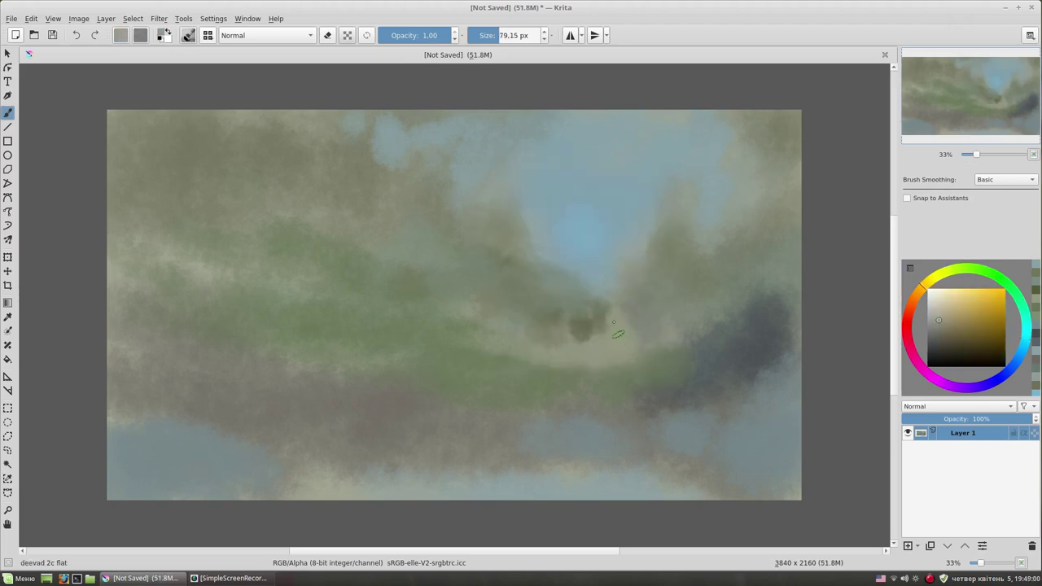
Paint dark vertical tree trunks on the right with light green leaves at their base
{"action": "left_click", "coordinate": [705, 277], "text": "ctrl"}
{"action": "mouse_move", "coordinate": [667, 168]}
{"action": "left_mouse_down"}
{"action": "mouse_move", "coordinate": [688, 233]}
{"action": "mouse_move", "coordinate": [649, 124]}
{"action": "mouse_move", "coordinate": [683, 210]}
{"action": "left_mouse_up"}
{"action": "left_click", "coordinate": [742, 324], "text": "ctrl"}
{"action": "mouse_move", "coordinate": [777, 296]}
{"action": "left_mouse_down"}
{"action": "mouse_move", "coordinate": [773, 147]}
{"action": "mouse_move", "coordinate": [761, 111]}
{"action": "mouse_move", "coordinate": [777, 110]}
{"action": "left_mouse_up"}
{"action": "left_click_drag", "start_coordinate": [720, 335], "coordinate": [724, 195]}
{"action": "left_click", "coordinate": [698, 255], "text": "ctrl"}
{"action": "left_click_drag", "start_coordinate": [709, 309], "coordinate": [729, 277]}
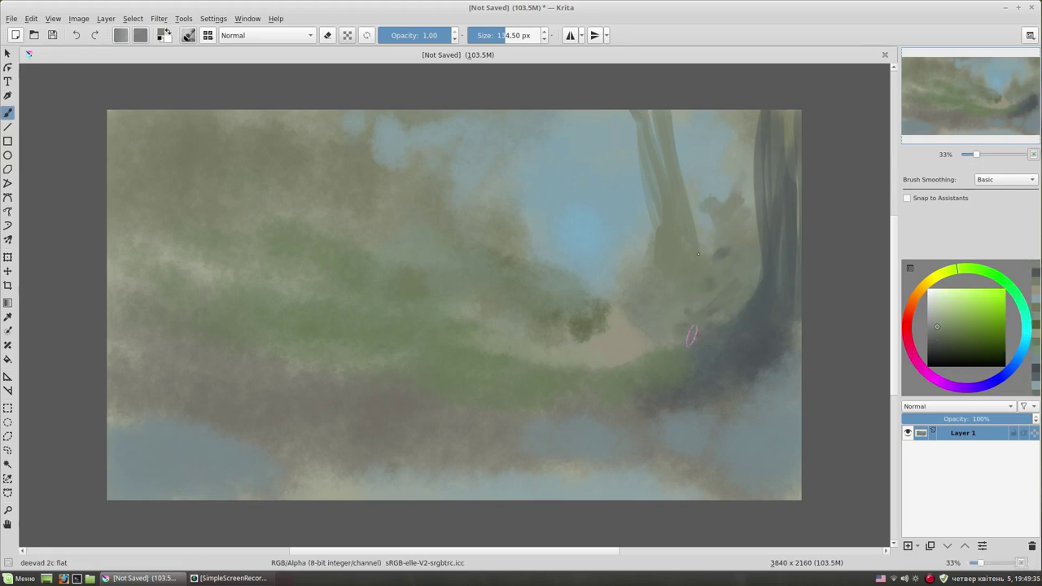
{"action": "left_click_drag", "start_coordinate": [692, 359], "coordinate": [790, 341]}
Darken the trunks with teal strokes and add distant trunks in the blue sky area
{"action": "left_click", "coordinate": [802, 343], "text": "ctrl"}
{"action": "left_click", "coordinate": [709, 163], "text": "ctrl"}
{"action": "mouse_move", "coordinate": [651, 114]}
{"action": "left_mouse_down"}
{"action": "mouse_move", "coordinate": [659, 159]}
{"action": "mouse_move", "coordinate": [707, 199]}
{"action": "left_mouse_up"}
{"action": "left_click", "coordinate": [723, 212], "text": "ctrl"}
{"action": "left_click", "coordinate": [705, 233], "text": "ctrl"}
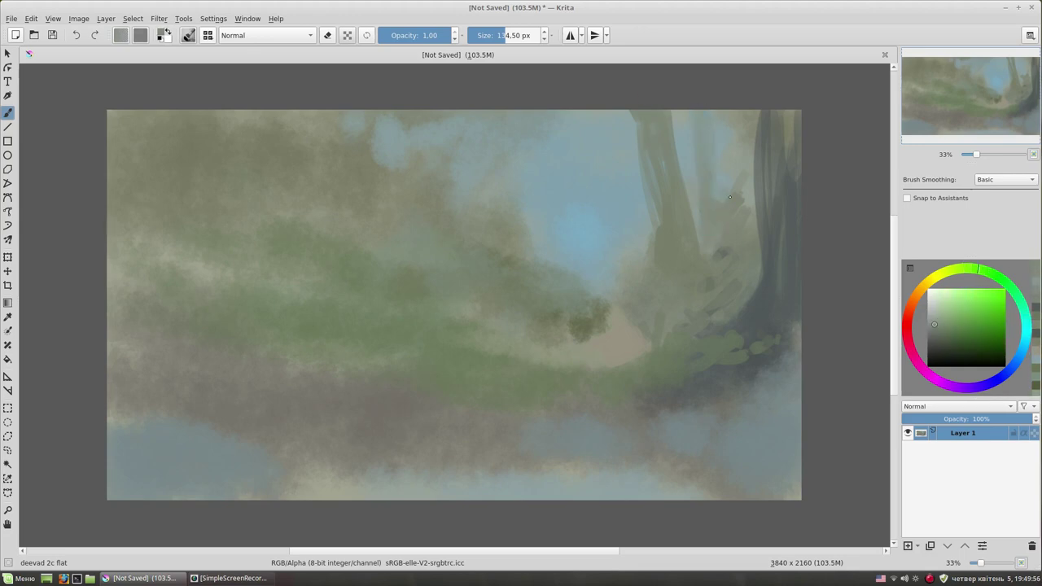
{"action": "left_click_drag", "start_coordinate": [567, 115], "coordinate": [559, 253]}
{"action": "left_click_drag", "start_coordinate": [561, 196], "coordinate": [557, 236]}
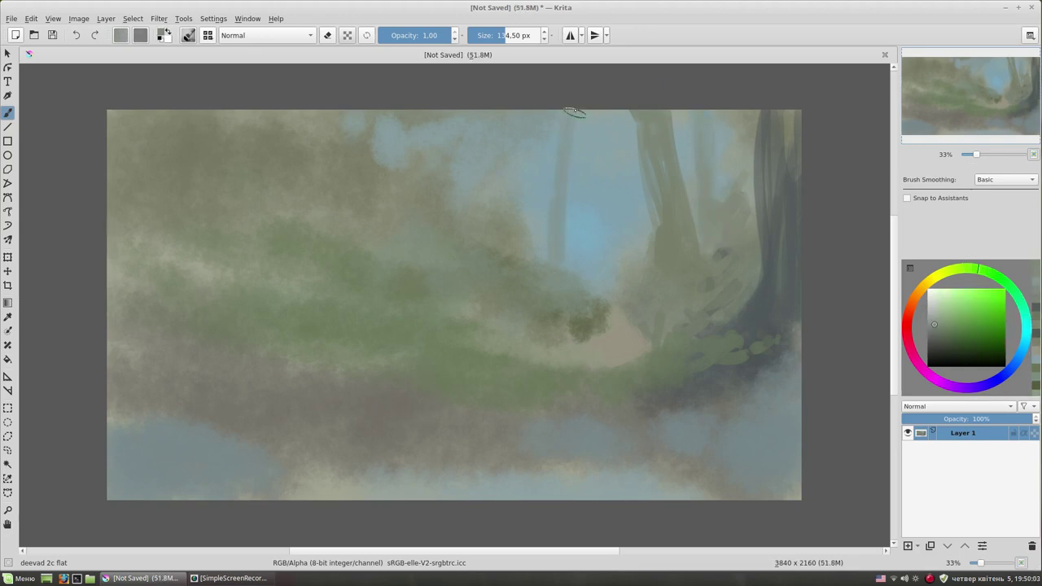
Extend a beige path to the left edge and paint dark green bushes near the centre
{"action": "left_click", "coordinate": [921, 293]}
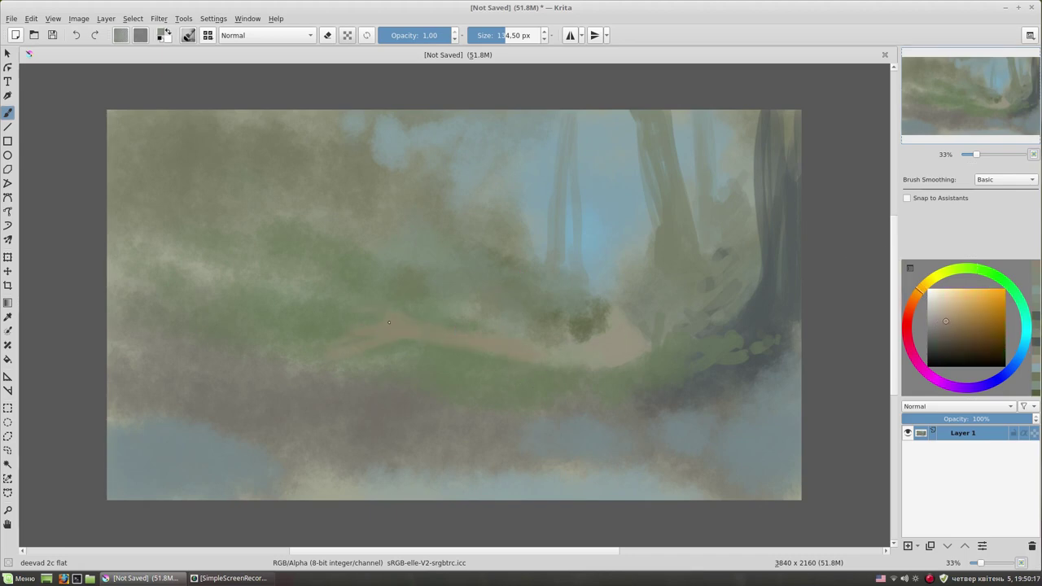
{"action": "mouse_move", "coordinate": [106, 269]}
{"action": "left_mouse_down"}
{"action": "mouse_move", "coordinate": [342, 330]}
{"action": "mouse_move", "coordinate": [95, 281]}
{"action": "left_mouse_up"}
{"action": "left_click", "coordinate": [464, 298], "text": "ctrl"}
{"action": "left_click_drag", "start_coordinate": [610, 289], "coordinate": [599, 342]}
{"action": "mouse_move", "coordinate": [481, 294]}
{"action": "left_mouse_down"}
{"action": "mouse_move", "coordinate": [545, 289]}
{"action": "mouse_move", "coordinate": [560, 336]}
{"action": "left_mouse_up"}
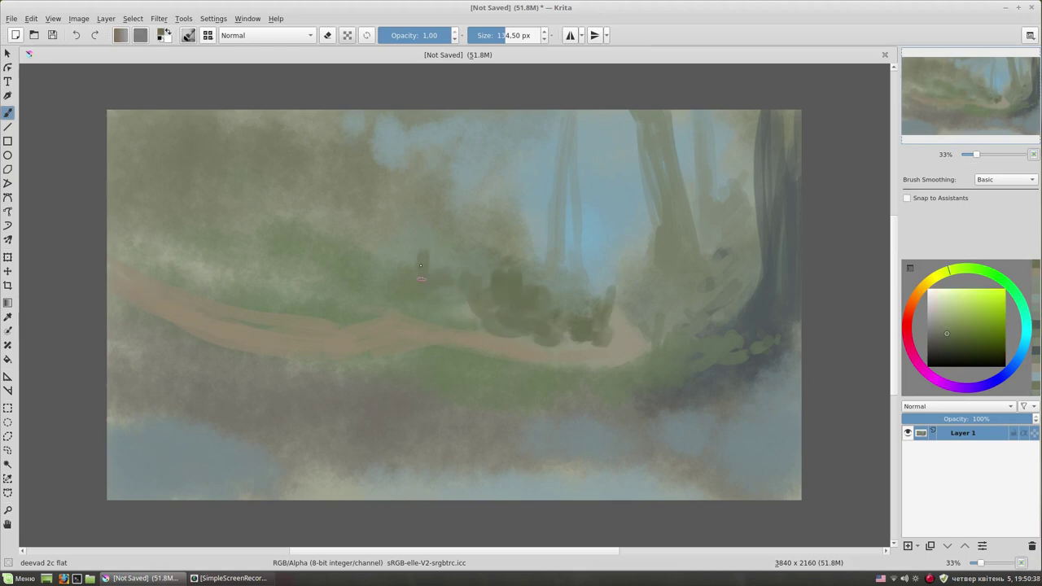
Paint dark green undergrowth below the path and left of the bushes
{"action": "left_click_drag", "start_coordinate": [421, 274], "coordinate": [401, 274]}
{"action": "left_click", "coordinate": [950, 342]}
{"action": "mouse_move", "coordinate": [586, 403]}
{"action": "left_mouse_down"}
{"action": "mouse_move", "coordinate": [490, 422]}
{"action": "mouse_move", "coordinate": [586, 375]}
{"action": "mouse_move", "coordinate": [639, 399]}
{"action": "mouse_move", "coordinate": [692, 386]}
{"action": "left_mouse_up"}
{"action": "left_click_drag", "start_coordinate": [613, 389], "coordinate": [580, 399]}
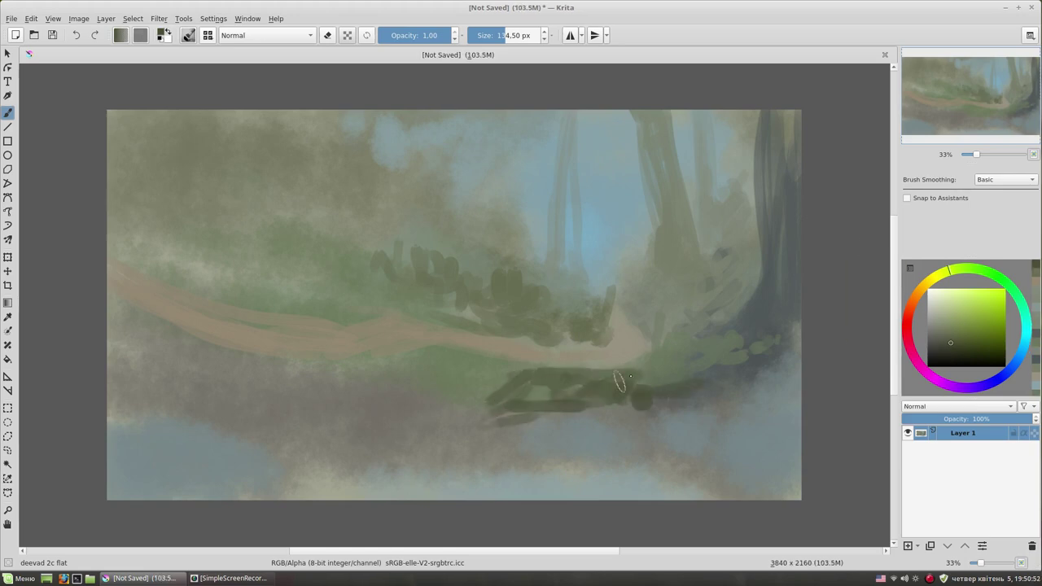
Paint blue-grey rocks at the lower right and darken the right tree's base
{"action": "left_click", "coordinate": [683, 409], "text": "ctrl"}
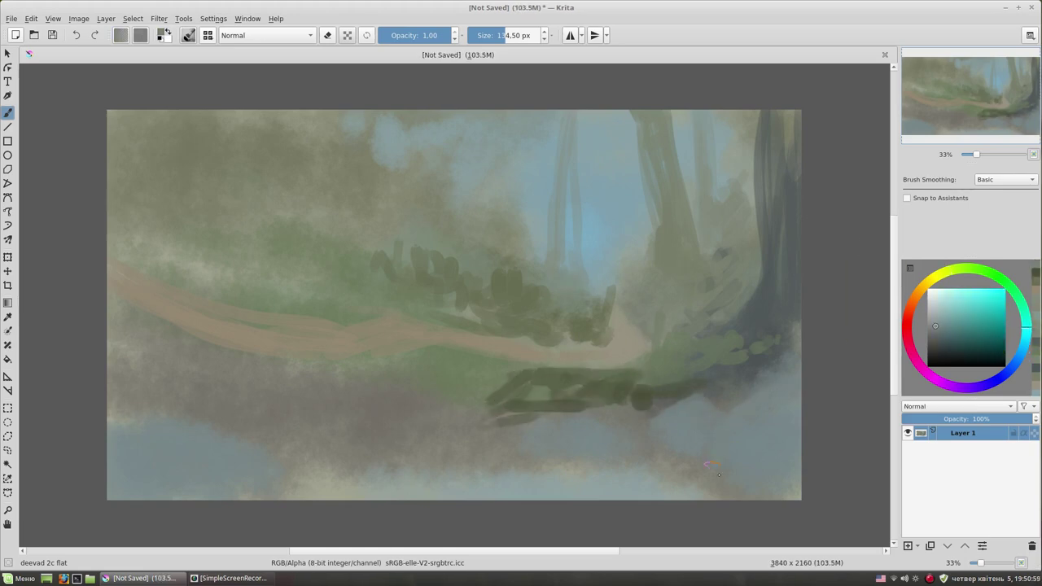
{"action": "left_click", "coordinate": [773, 359], "text": "ctrl"}
{"action": "left_click_drag", "start_coordinate": [798, 346], "coordinate": [746, 398]}
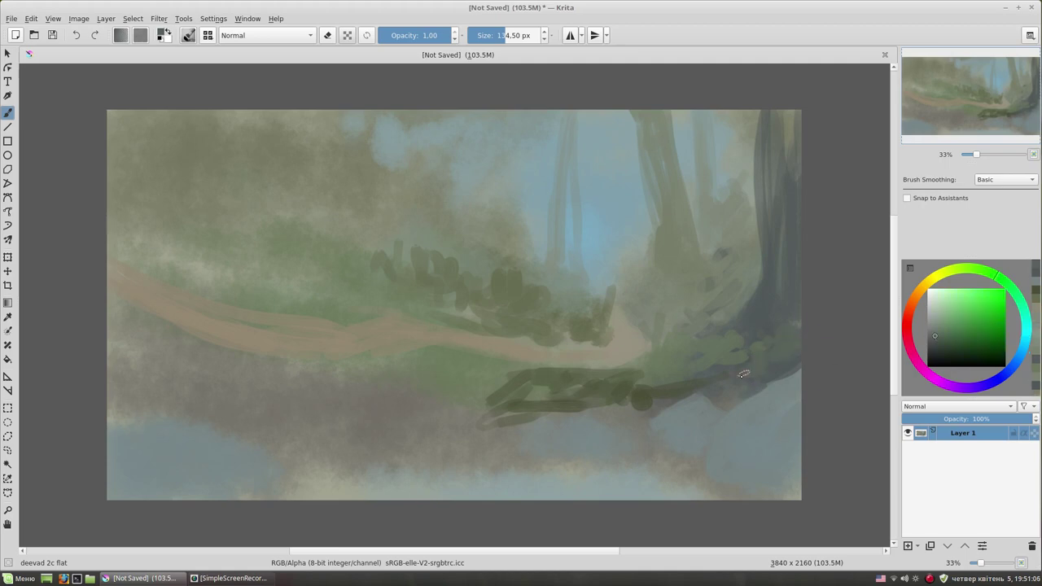
{"action": "left_click_drag", "start_coordinate": [660, 444], "coordinate": [798, 479]}
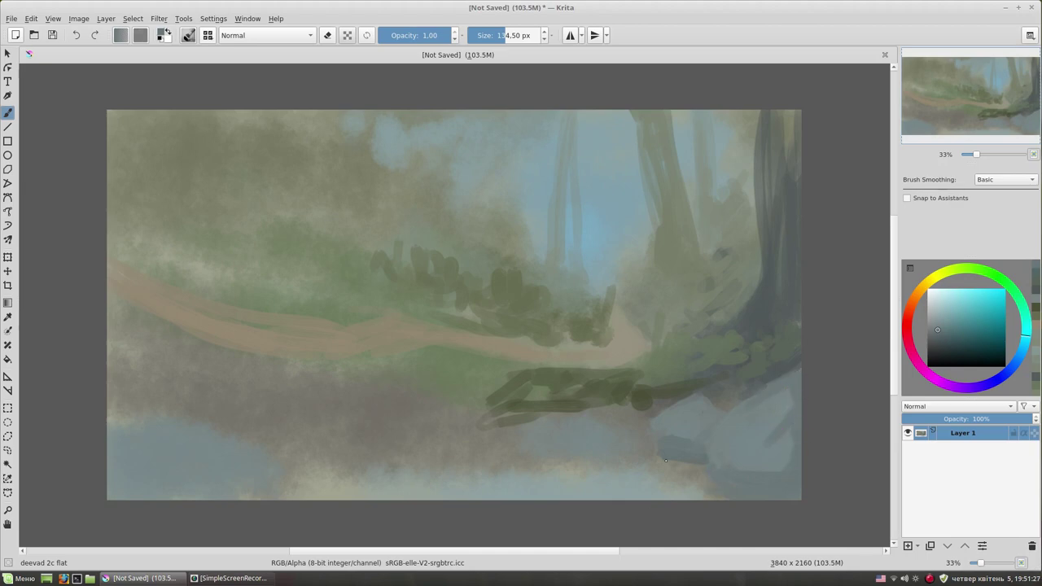
{"action": "left_click", "coordinate": [1026, 321]}
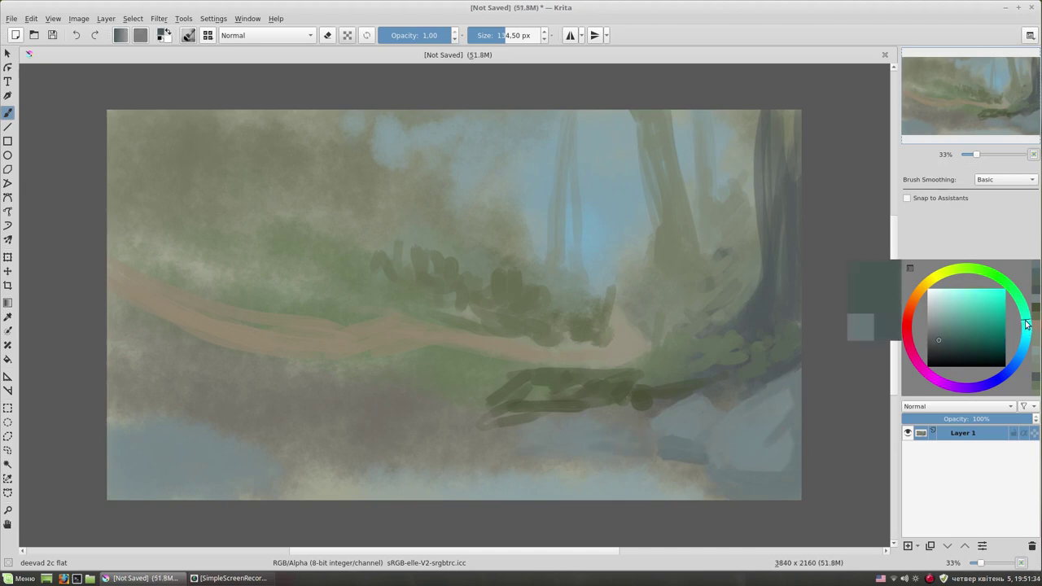
{"action": "left_click", "coordinate": [939, 340]}
{"action": "left_click_drag", "start_coordinate": [643, 453], "coordinate": [741, 500]}
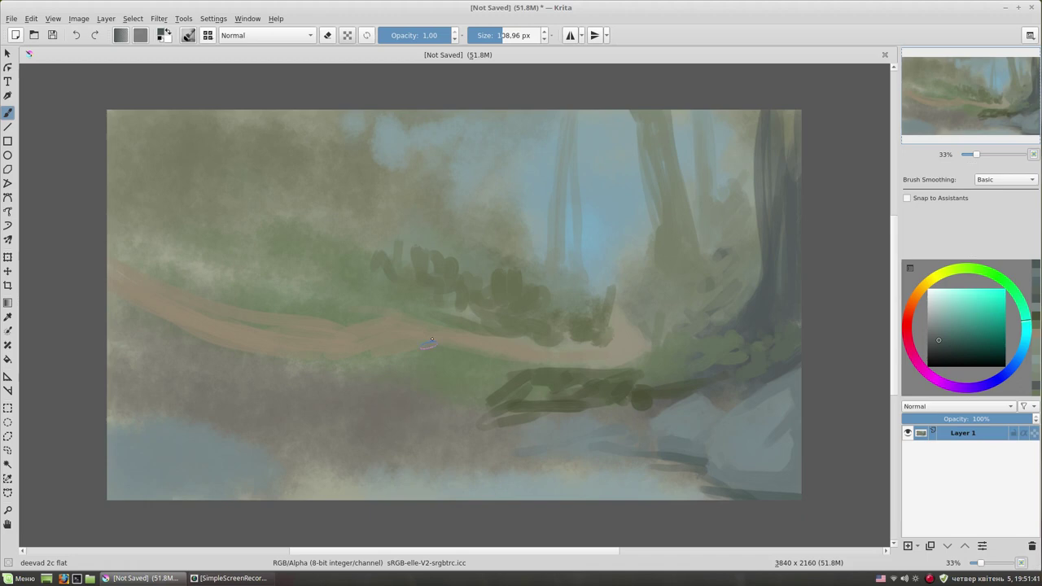
Add more dark green undergrowth beneath the path
{"action": "left_click", "coordinate": [503, 400], "text": "ctrl"}
{"action": "left_click_drag", "start_coordinate": [399, 412], "coordinate": [479, 383]}
{"action": "mouse_move", "coordinate": [419, 368]}
{"action": "left_mouse_down"}
{"action": "mouse_move", "coordinate": [511, 411]}
{"action": "mouse_move", "coordinate": [534, 362]}
{"action": "left_mouse_up"}
{"action": "left_click", "coordinate": [431, 335], "text": "ctrl"}
Paint pale teal stream strokes across the bottom, toned down with blue-grey
{"action": "left_click", "coordinate": [507, 465], "text": "ctrl"}
{"action": "left_click_drag", "start_coordinate": [512, 446], "coordinate": [318, 422]}
{"action": "left_click_drag", "start_coordinate": [391, 460], "coordinate": [530, 480]}
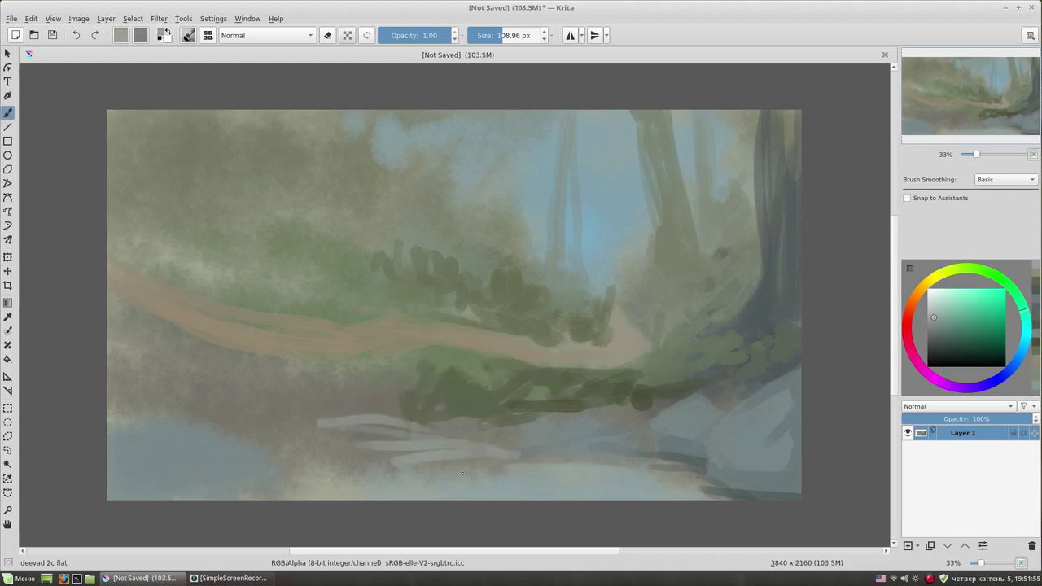
{"action": "left_click", "coordinate": [770, 360], "text": "ctrl"}
{"action": "left_click_drag", "start_coordinate": [472, 454], "coordinate": [358, 428]}
{"action": "left_click_drag", "start_coordinate": [504, 448], "coordinate": [322, 420]}
{"action": "left_click", "coordinate": [941, 341]}
{"action": "mouse_move", "coordinate": [479, 423]}
{"action": "left_mouse_down"}
{"action": "mouse_move", "coordinate": [548, 408]}
{"action": "mouse_move", "coordinate": [580, 388]}
{"action": "left_mouse_up"}
{"action": "left_click_drag", "start_coordinate": [489, 377], "coordinate": [605, 368]}
{"action": "left_click", "coordinate": [434, 353], "text": "ctrl"}
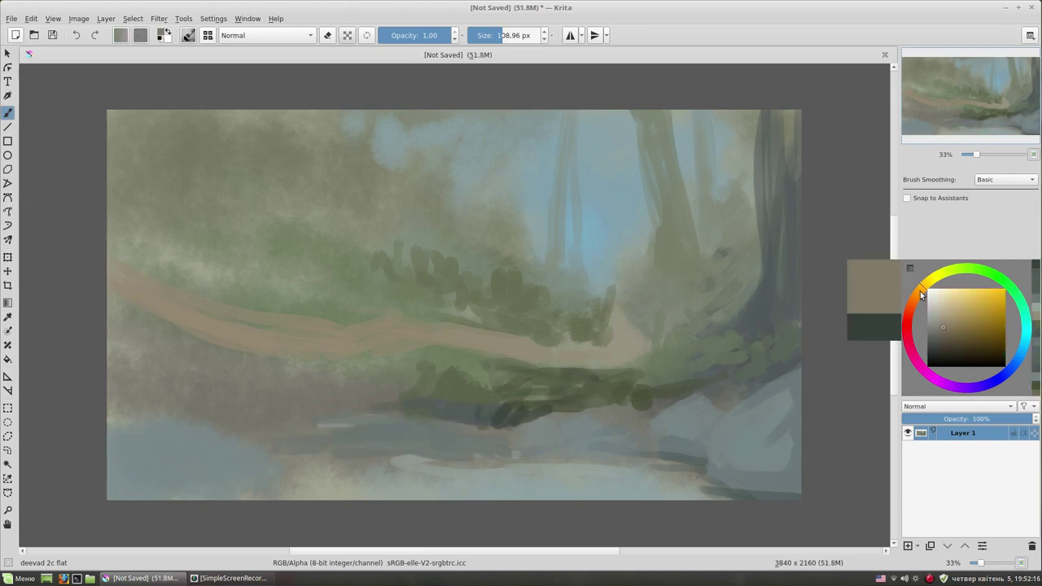
Paint reddish-brown bridge planks and a rail from the left edge along the path
{"action": "key", "text": "bracketleft"}
{"action": "left_click_drag", "start_coordinate": [367, 355], "coordinate": [411, 347]}
{"action": "left_click", "coordinate": [939, 333]}
{"action": "left_click_drag", "start_coordinate": [921, 291], "coordinate": [913, 308]}
{"action": "left_click_drag", "start_coordinate": [350, 358], "coordinate": [425, 339]}
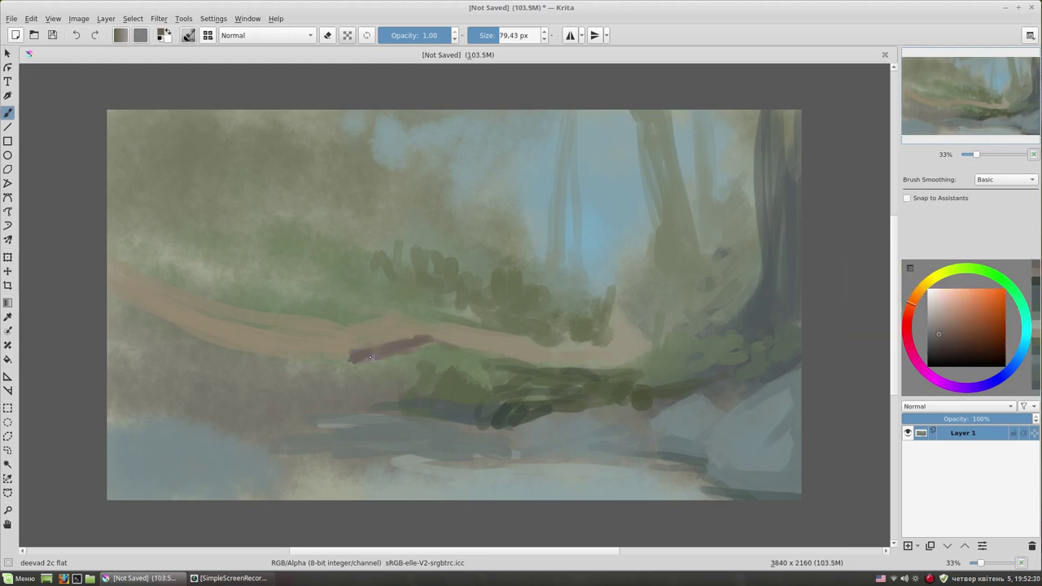
{"action": "left_click_drag", "start_coordinate": [359, 329], "coordinate": [515, 361]}
{"action": "mouse_move", "coordinate": [110, 280]}
{"action": "left_mouse_down"}
{"action": "mouse_move", "coordinate": [351, 360]}
{"action": "mouse_move", "coordinate": [432, 476]}
{"action": "left_mouse_up"}
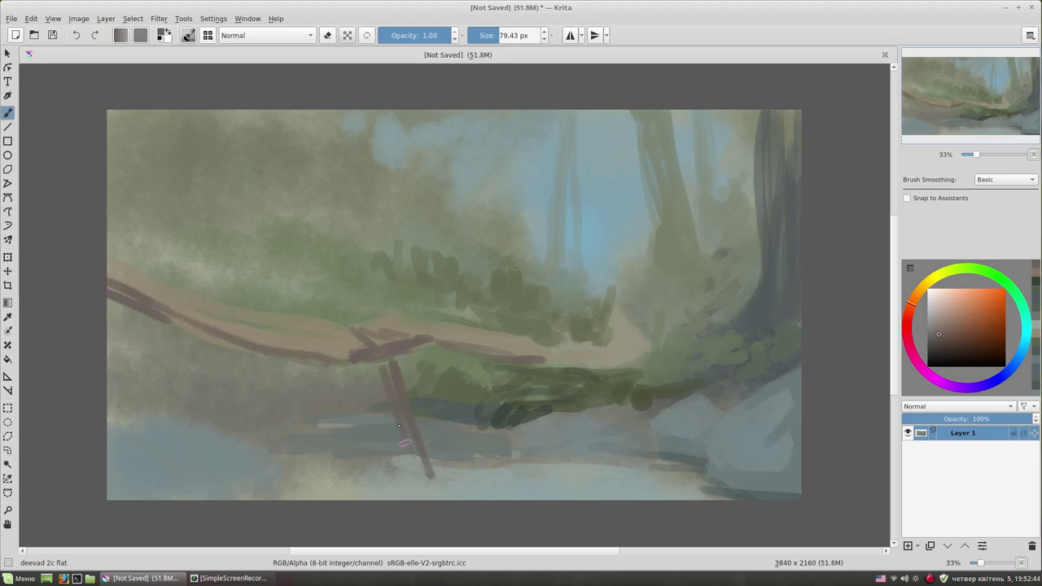
Add vertical bridge posts and dark diagonal supports reaching down to the stream
{"action": "left_click_drag", "start_coordinate": [251, 360], "coordinate": [250, 449]}
{"action": "left_click_drag", "start_coordinate": [264, 371], "coordinate": [261, 441]}
{"action": "left_click_drag", "start_coordinate": [151, 330], "coordinate": [150, 356]}
{"action": "mouse_move", "coordinate": [379, 366]}
{"action": "left_mouse_down"}
{"action": "mouse_move", "coordinate": [430, 338]}
{"action": "mouse_move", "coordinate": [417, 480]}
{"action": "left_mouse_up"}
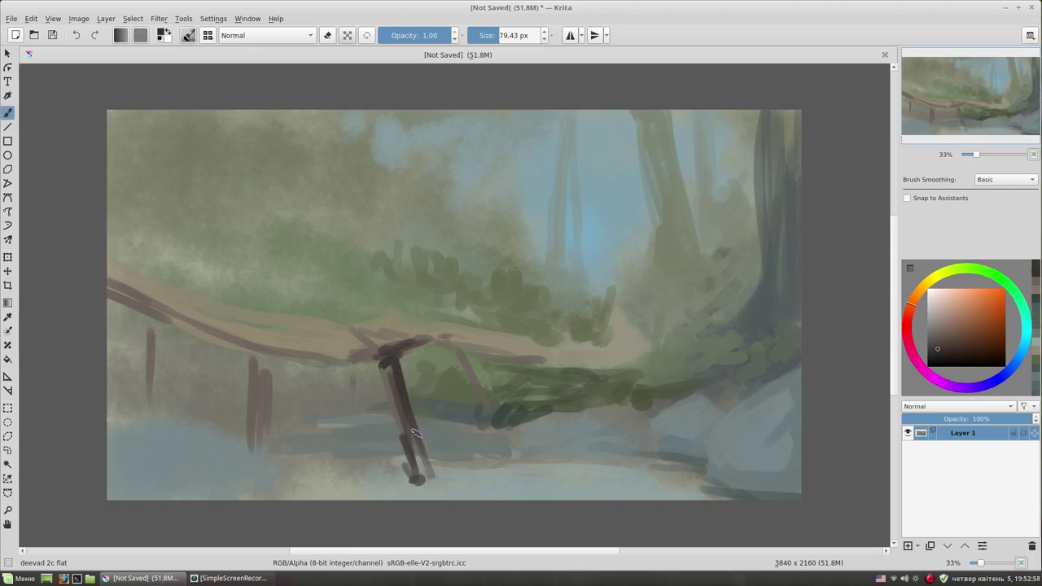
{"action": "left_click_drag", "start_coordinate": [330, 366], "coordinate": [401, 466]}
{"action": "left_click_drag", "start_coordinate": [642, 374], "coordinate": [641, 400]}
Paint a greyish-brown patch and a dark trunk rising from the bushes
{"action": "left_click", "coordinate": [627, 381], "text": "ctrl"}
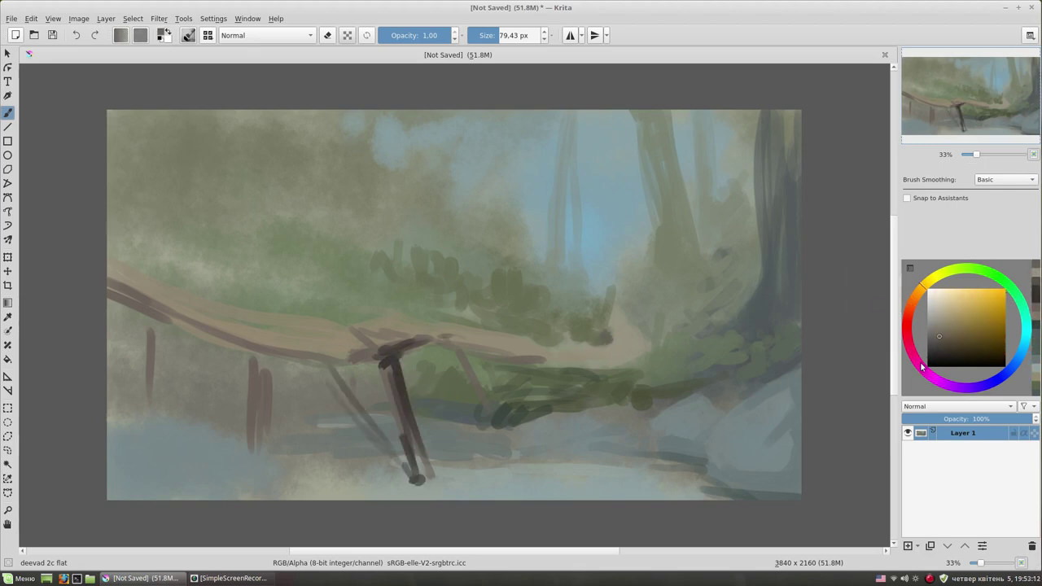
{"action": "left_click_drag", "start_coordinate": [593, 332], "coordinate": [616, 325]}
{"action": "left_click", "coordinate": [939, 343]}
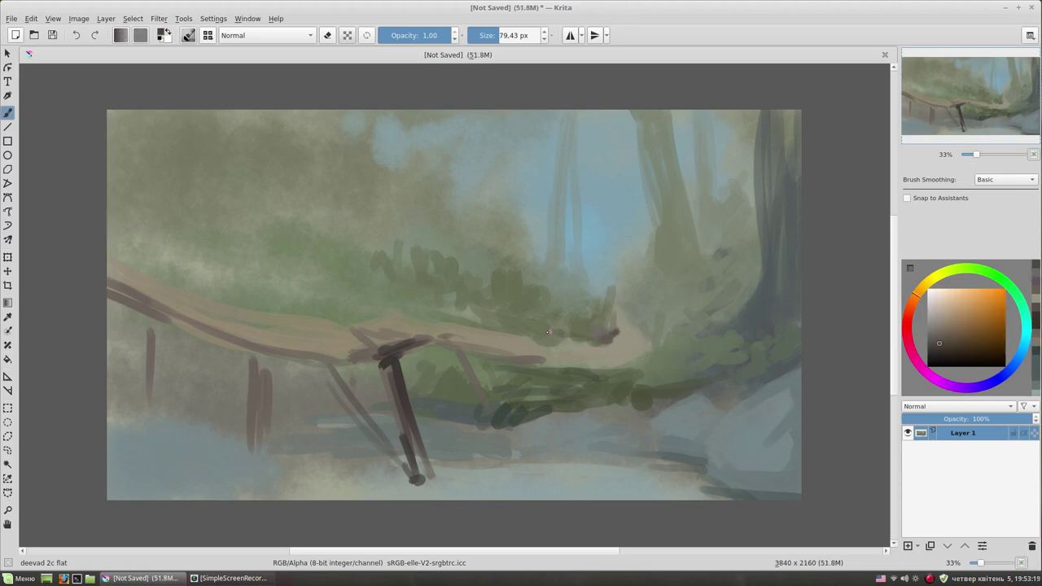
{"action": "mouse_move", "coordinate": [609, 287]}
{"action": "left_mouse_down"}
{"action": "mouse_move", "coordinate": [585, 314]}
{"action": "mouse_move", "coordinate": [619, 330]}
{"action": "left_mouse_up"}
{"action": "left_click", "coordinate": [593, 285], "text": "ctrl"}
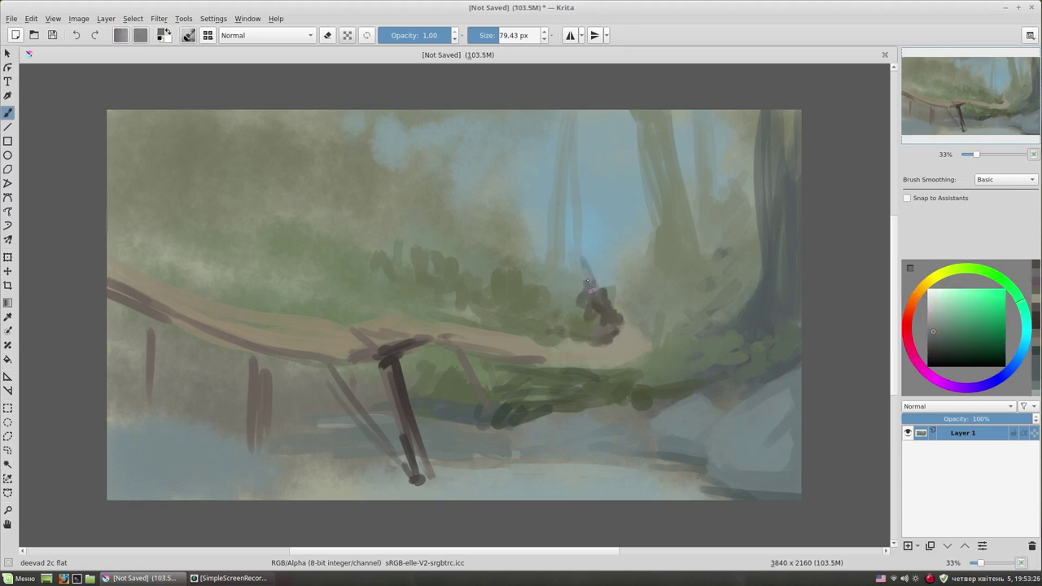
Extend the central trunk to the canvas top and add dark green foliage beside it
{"action": "left_click_drag", "start_coordinate": [580, 146], "coordinate": [576, 292]}
{"action": "mouse_move", "coordinate": [596, 109]}
{"action": "left_mouse_down"}
{"action": "mouse_move", "coordinate": [580, 210]}
{"action": "mouse_move", "coordinate": [580, 192]}
{"action": "left_mouse_up"}
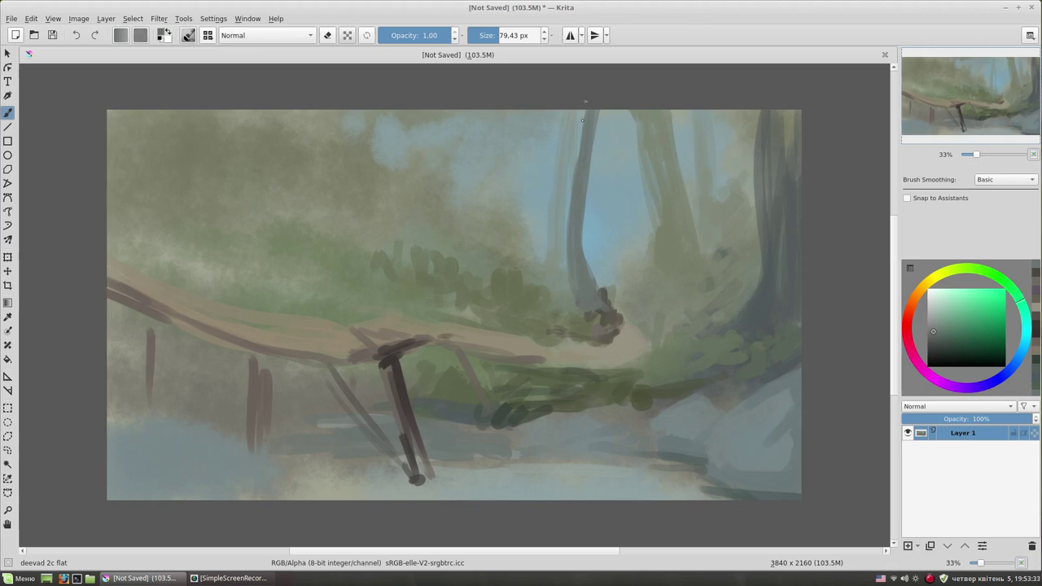
{"action": "left_click", "coordinate": [602, 322], "text": "ctrl"}
{"action": "left_click_drag", "start_coordinate": [602, 280], "coordinate": [585, 295]}
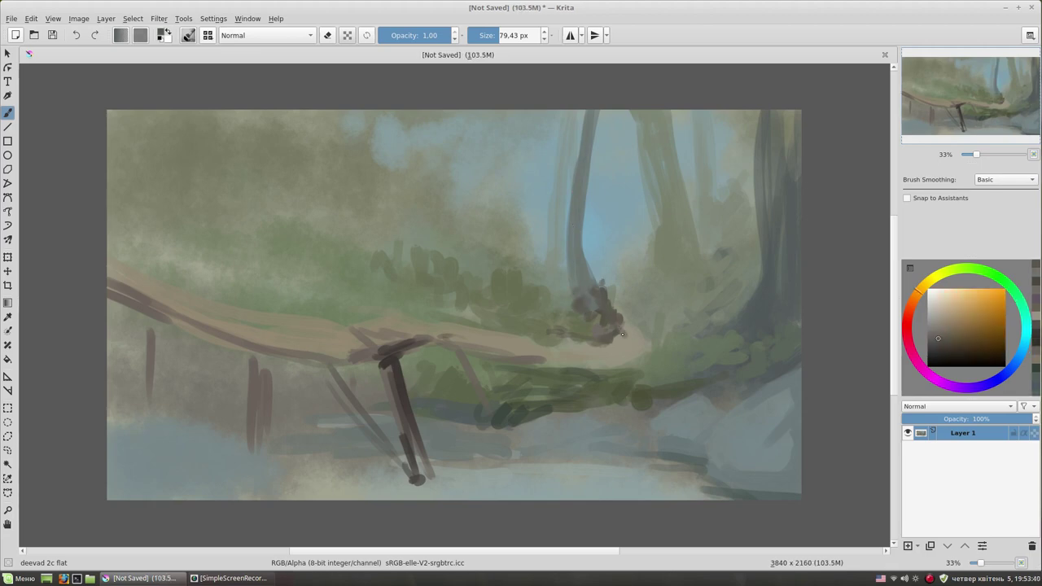
{"action": "left_click", "coordinate": [697, 338], "text": "ctrl"}
{"action": "left_click_drag", "start_coordinate": [666, 308], "coordinate": [655, 330]}
{"action": "mouse_move", "coordinate": [684, 307]}
{"action": "left_mouse_down"}
{"action": "mouse_move", "coordinate": [677, 335]}
{"action": "mouse_move", "coordinate": [688, 328]}
{"action": "left_mouse_up"}
Add light grey-blue highlights and mist along the tree trunks
{"action": "left_click", "coordinate": [1025, 328]}
{"action": "left_click", "coordinate": [937, 319]}
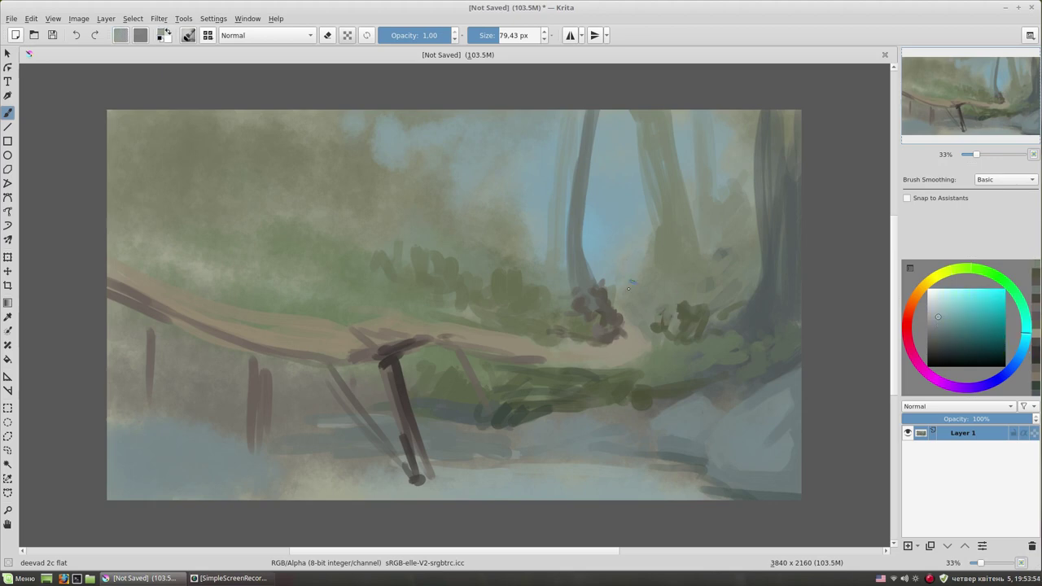
{"action": "left_click_drag", "start_coordinate": [600, 205], "coordinate": [597, 272]}
{"action": "left_click_drag", "start_coordinate": [602, 112], "coordinate": [595, 244]}
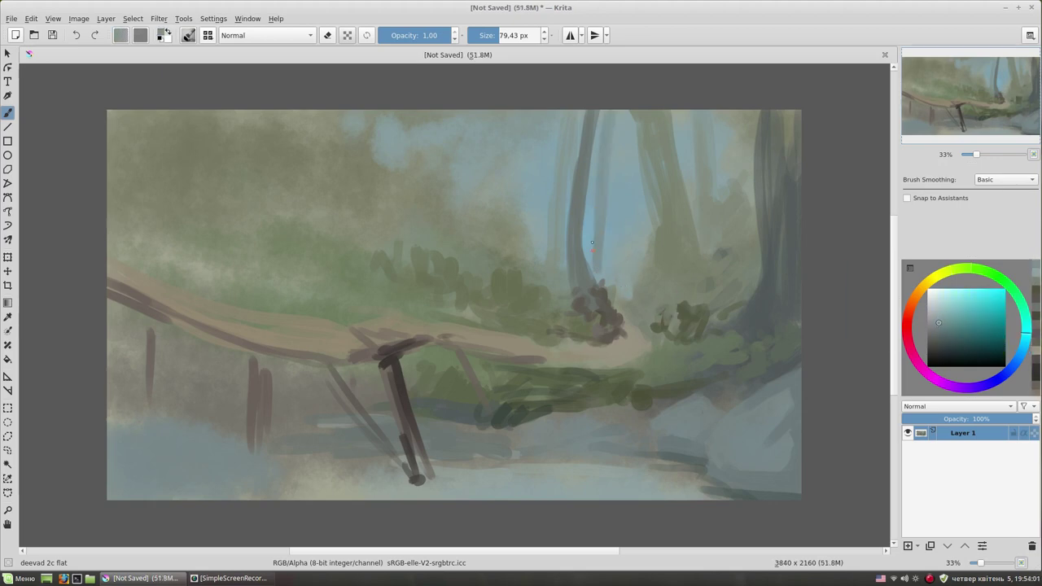
{"action": "left_click_drag", "start_coordinate": [636, 161], "coordinate": [636, 273]}
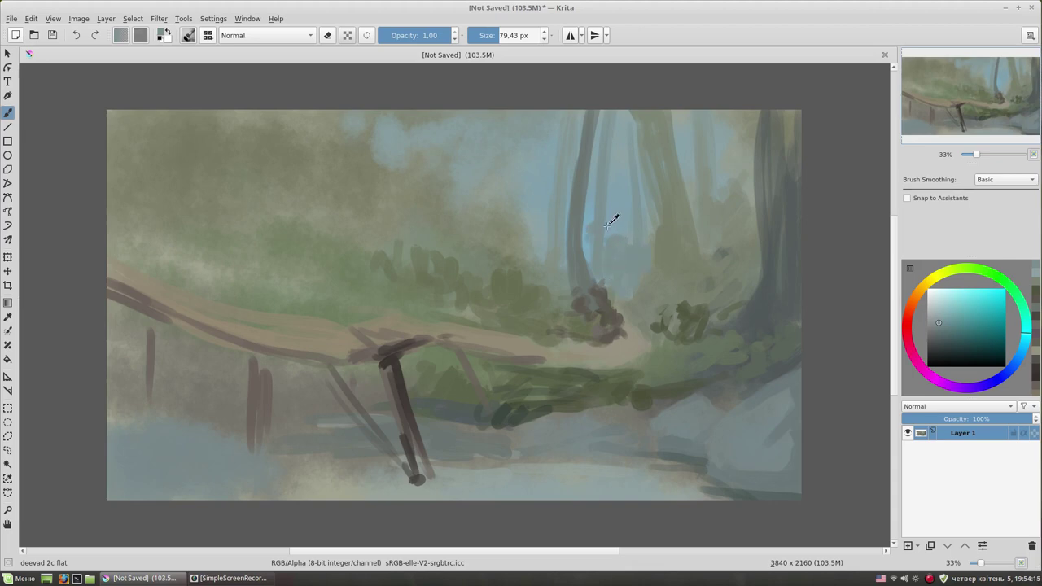
{"action": "left_click", "coordinate": [617, 238], "text": "ctrl"}
{"action": "left_click_drag", "start_coordinate": [608, 224], "coordinate": [610, 159]}
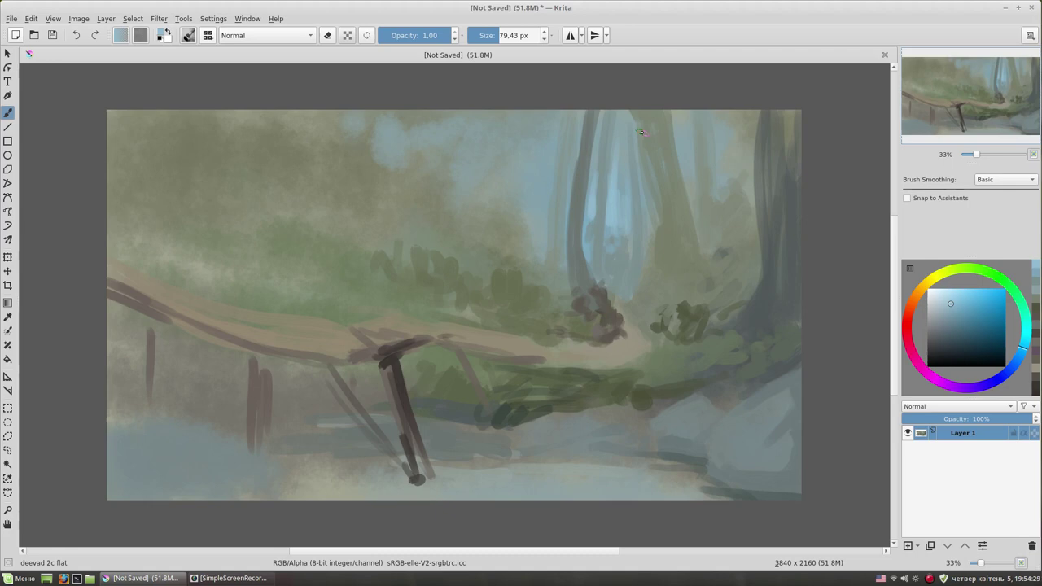
Paint dark green foliage below the bushes and log, plus pale highlights on the right rock
{"action": "left_click", "coordinate": [545, 304], "text": "ctrl"}
{"action": "mouse_move", "coordinate": [528, 401]}
{"action": "left_mouse_down"}
{"action": "mouse_move", "coordinate": [561, 404]}
{"action": "mouse_move", "coordinate": [567, 418]}
{"action": "left_mouse_up"}
{"action": "left_click", "coordinate": [775, 426], "text": "ctrl"}
{"action": "mouse_move", "coordinate": [780, 407]}
{"action": "left_mouse_down"}
{"action": "mouse_move", "coordinate": [746, 446]}
{"action": "mouse_move", "coordinate": [769, 408]}
{"action": "left_mouse_up"}
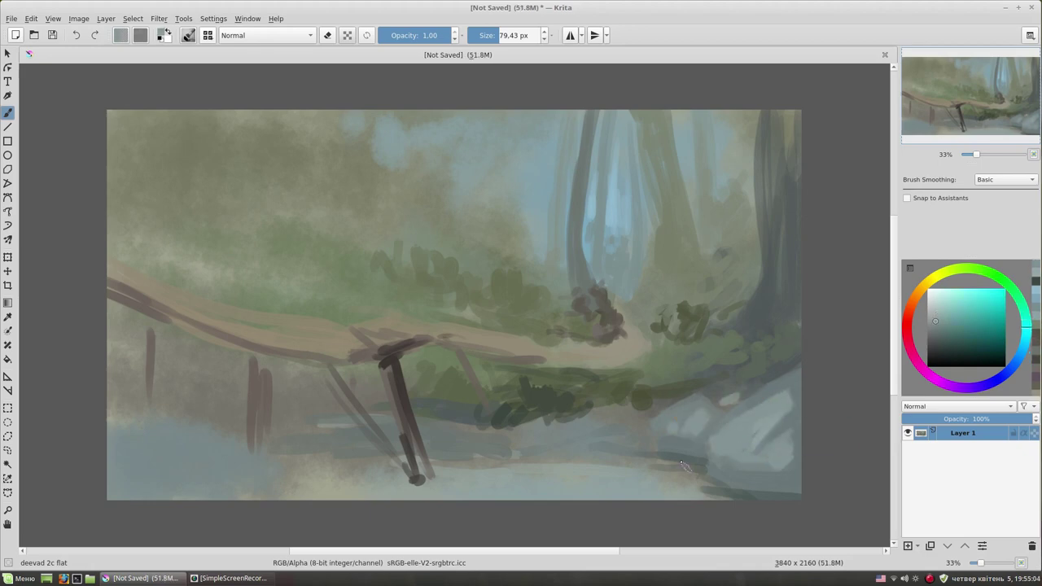
{"action": "left_click", "coordinate": [403, 358], "text": "ctrl"}
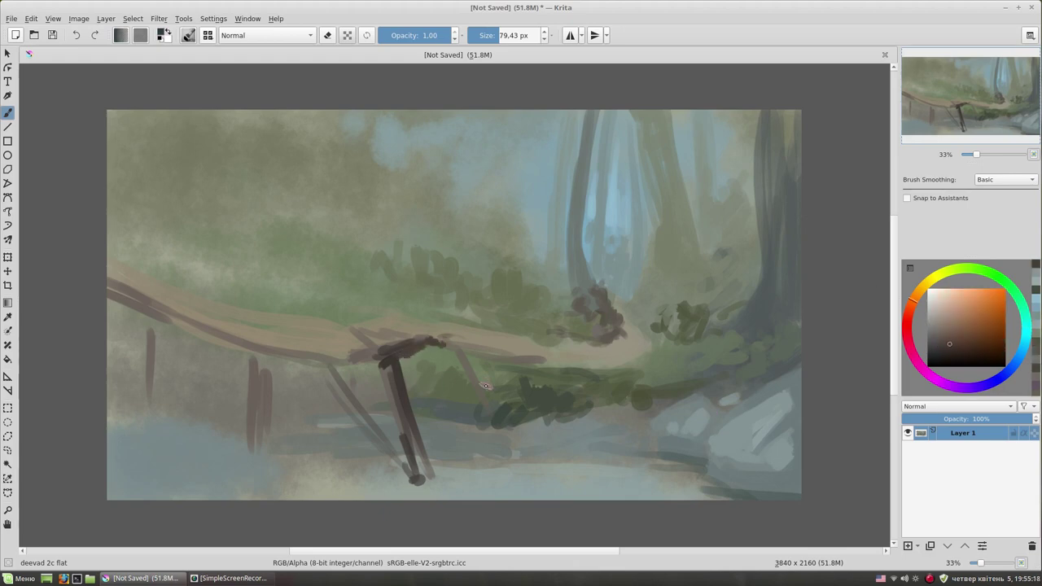
{"action": "left_click", "coordinate": [538, 390], "text": "ctrl"}
{"action": "mouse_move", "coordinate": [470, 358]}
{"action": "left_mouse_down"}
{"action": "mouse_move", "coordinate": [490, 358]}
{"action": "mouse_move", "coordinate": [446, 352]}
{"action": "left_mouse_up"}
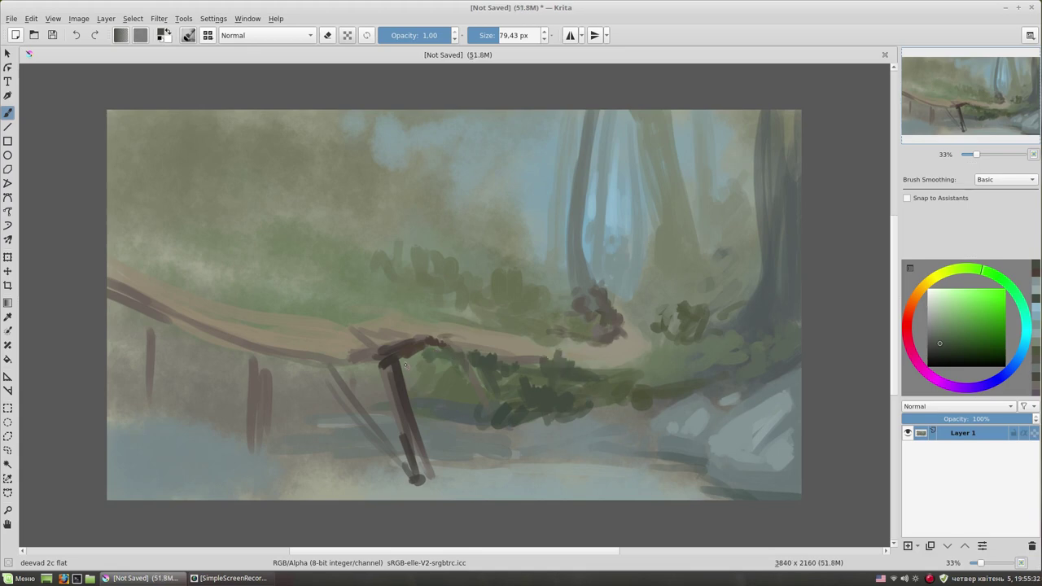
Paint a dark olive foliage mass in the top-left sky
{"action": "left_click", "coordinate": [228, 187], "text": "ctrl"}
{"action": "mouse_move", "coordinate": [127, 128]}
{"action": "left_mouse_down"}
{"action": "mouse_move", "coordinate": [161, 181]}
{"action": "mouse_move", "coordinate": [244, 174]}
{"action": "mouse_move", "coordinate": [155, 155]}
{"action": "mouse_move", "coordinate": [325, 203]}
{"action": "mouse_move", "coordinate": [217, 257]}
{"action": "mouse_move", "coordinate": [122, 179]}
{"action": "mouse_move", "coordinate": [244, 244]}
{"action": "left_mouse_up"}
{"action": "right_click", "coordinate": [454, 233]}
Paint a light cyan water highlight along the bottom with the flat brush
{"action": "left_click", "coordinate": [372, 183]}
{"action": "right_click", "coordinate": [546, 372]}
{"action": "left_click", "coordinate": [464, 320]}
{"action": "left_click", "coordinate": [943, 306]}
{"action": "left_click_drag", "start_coordinate": [525, 487], "coordinate": [627, 473]}
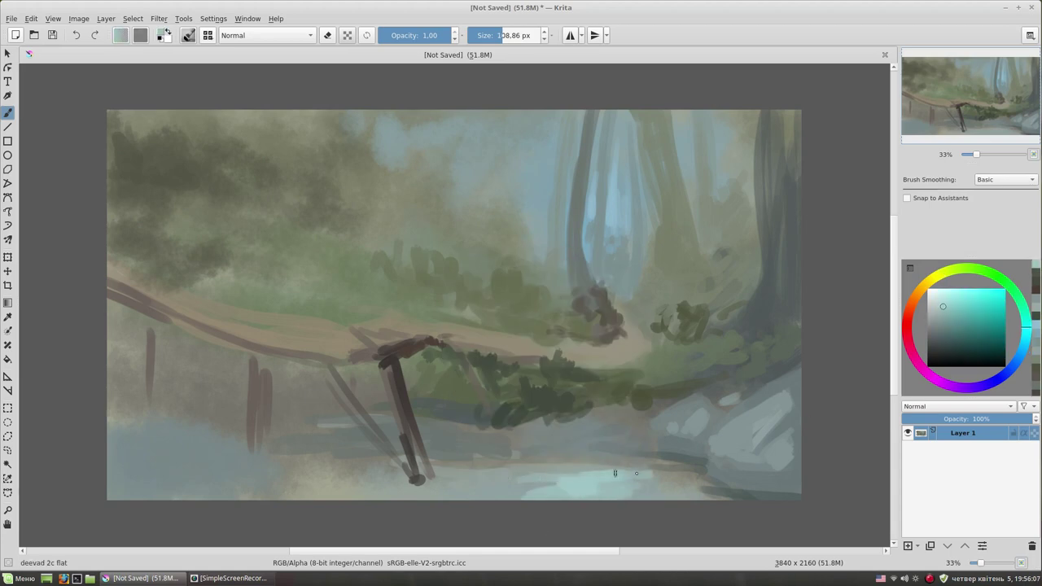
Shrink the brush and darken the base of the right-hand tree in dark grey-teal
{"action": "left_click", "coordinate": [675, 346], "text": "ctrl"}
{"action": "key", "text": "bracketleft"}
{"action": "left_click", "coordinate": [640, 362], "text": "ctrl"}
{"action": "left_click", "coordinate": [761, 293], "text": "ctrl"}
{"action": "mouse_move", "coordinate": [757, 256]}
{"action": "left_mouse_down"}
{"action": "mouse_move", "coordinate": [778, 321]}
{"action": "mouse_move", "coordinate": [738, 353]}
{"action": "left_mouse_up"}
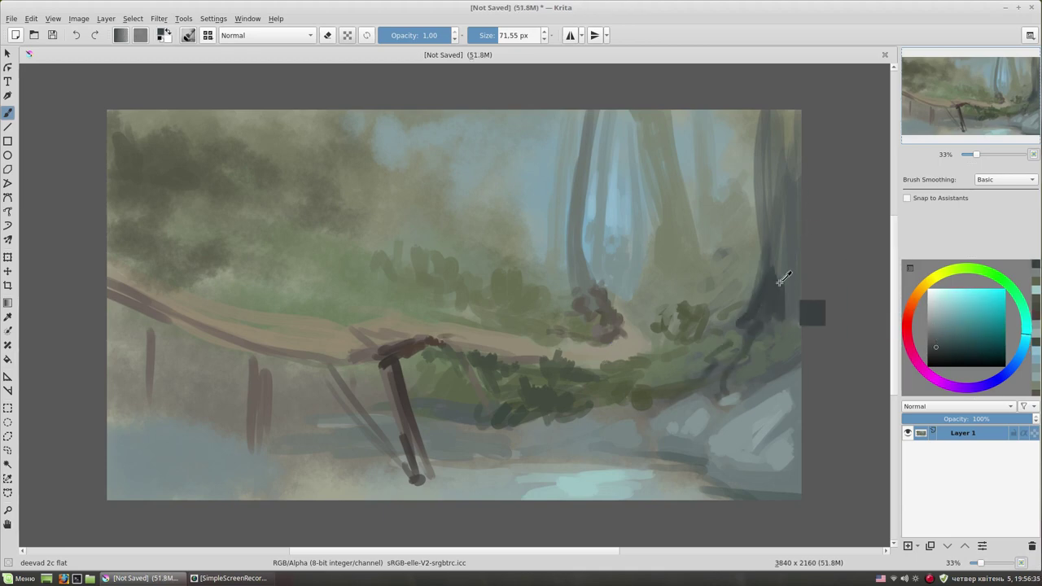
Darken the upper right-hand tree trunk with sampled teal strokes and a dark edge
{"action": "left_click", "coordinate": [748, 150], "text": "ctrl"}
{"action": "left_click_drag", "start_coordinate": [747, 162], "coordinate": [754, 244]}
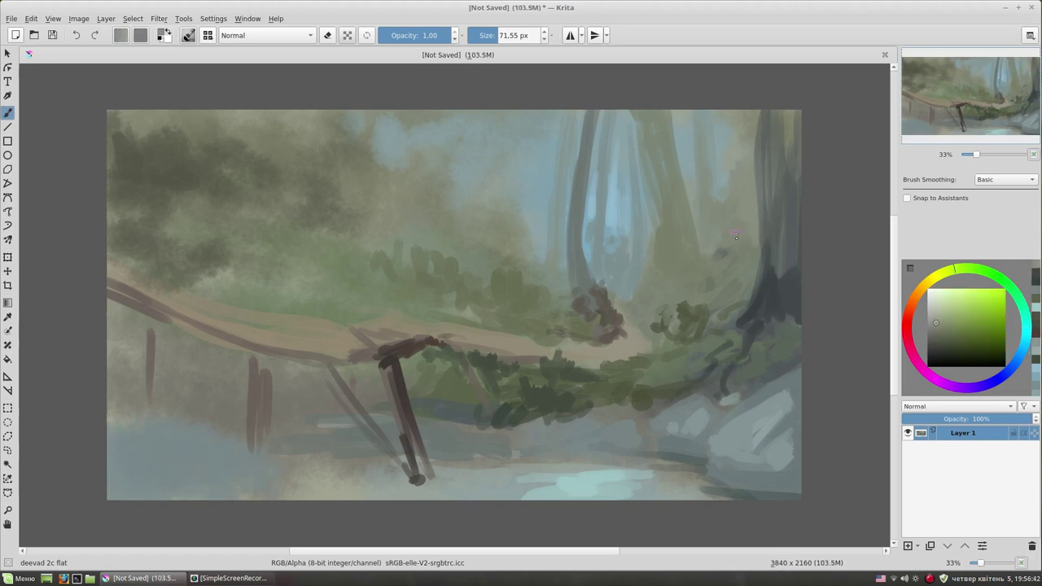
{"action": "left_click_drag", "start_coordinate": [742, 114], "coordinate": [749, 203]}
{"action": "left_click", "coordinate": [794, 245], "text": "ctrl"}
{"action": "left_click_drag", "start_coordinate": [775, 114], "coordinate": [798, 179]}
{"action": "left_click", "coordinate": [784, 260], "text": "ctrl"}
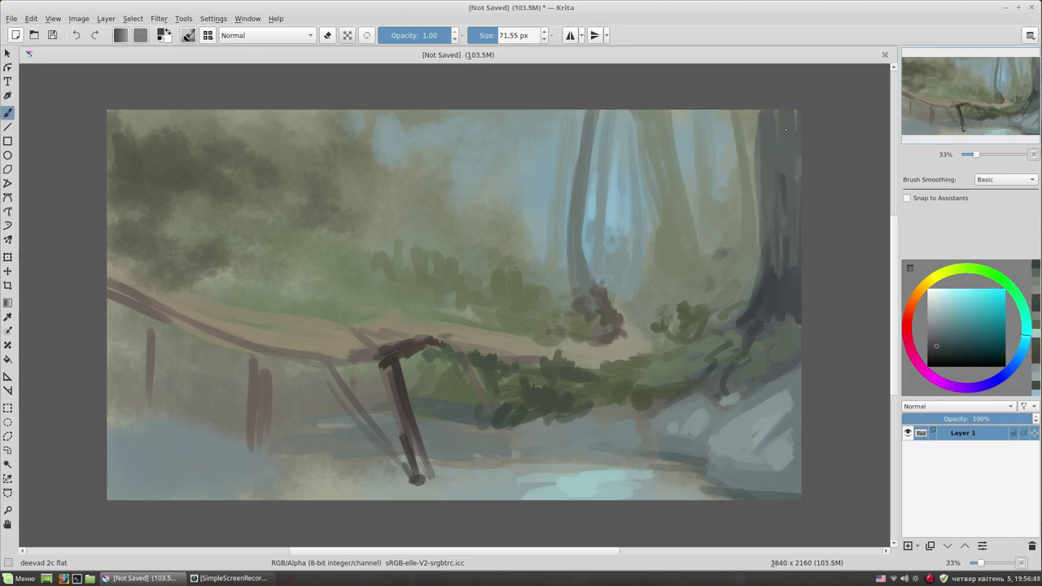
{"action": "left_click_drag", "start_coordinate": [783, 273], "coordinate": [799, 122]}
{"action": "left_click", "coordinate": [732, 120], "text": "ctrl"}
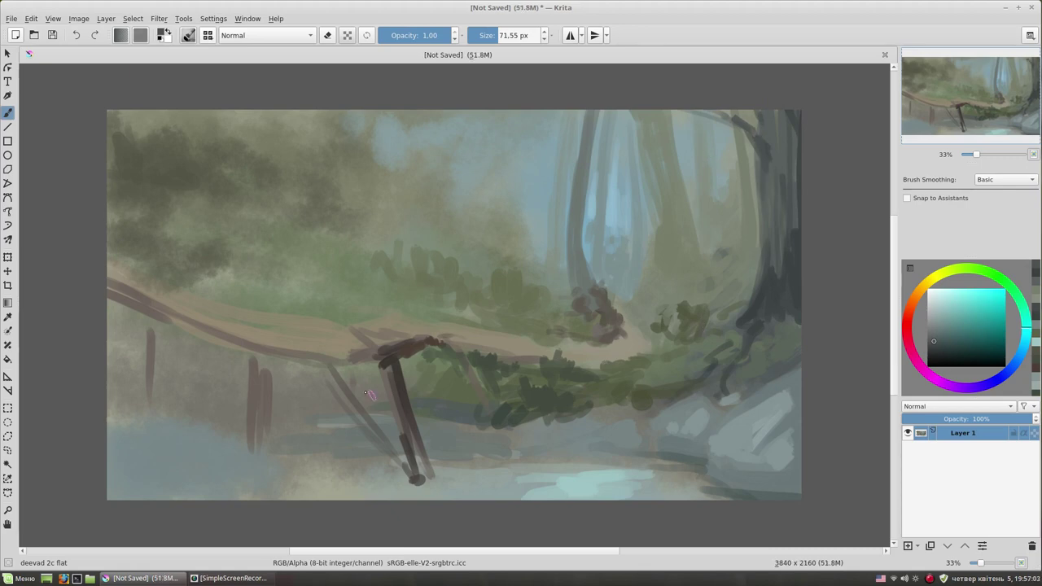
Paint dark grey-green strokes beneath the bridge on both sides of the post base
{"action": "left_click", "coordinate": [447, 476], "text": "ctrl"}
{"action": "mouse_move", "coordinate": [394, 456]}
{"action": "left_mouse_down"}
{"action": "mouse_move", "coordinate": [308, 468]}
{"action": "mouse_move", "coordinate": [285, 452]}
{"action": "mouse_move", "coordinate": [280, 470]}
{"action": "left_mouse_up"}
{"action": "left_click_drag", "start_coordinate": [549, 453], "coordinate": [441, 449]}
{"action": "mouse_move", "coordinate": [602, 459]}
{"action": "left_mouse_down"}
{"action": "mouse_move", "coordinate": [547, 456]}
{"action": "mouse_move", "coordinate": [562, 448]}
{"action": "left_mouse_up"}
{"action": "left_click_drag", "start_coordinate": [516, 433], "coordinate": [465, 440]}
Darken the foliage on both sides of the post with the large texture brush
{"action": "left_click", "coordinate": [207, 35]}
{"action": "left_click", "coordinate": [336, 81]}
{"action": "mouse_move", "coordinate": [390, 335]}
{"action": "left_mouse_down"}
{"action": "mouse_move", "coordinate": [461, 429]}
{"action": "mouse_move", "coordinate": [489, 373]}
{"action": "mouse_move", "coordinate": [502, 421]}
{"action": "mouse_move", "coordinate": [303, 384]}
{"action": "mouse_move", "coordinate": [195, 380]}
{"action": "mouse_move", "coordinate": [342, 440]}
{"action": "left_mouse_up"}
{"action": "left_click", "coordinate": [925, 290]}
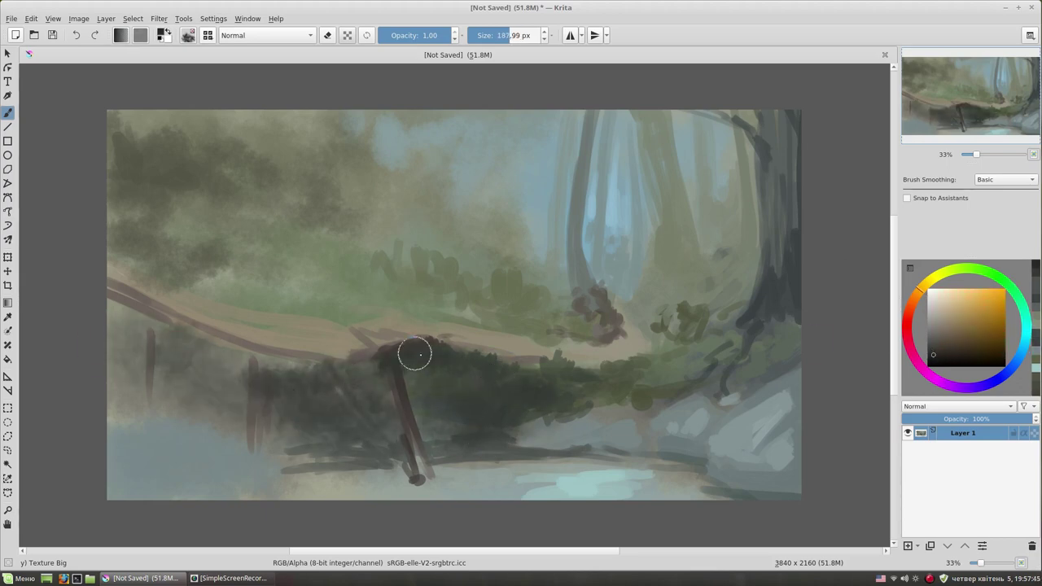
Paint dark green bushes above the bridge and a foliage dab on the right
{"action": "left_click_drag", "start_coordinate": [395, 285], "coordinate": [342, 308]}
{"action": "left_click", "coordinate": [449, 291], "text": "ctrl"}
{"action": "mouse_move", "coordinate": [351, 266]}
{"action": "left_mouse_down"}
{"action": "mouse_move", "coordinate": [448, 291]}
{"action": "mouse_move", "coordinate": [391, 275]}
{"action": "mouse_move", "coordinate": [261, 294]}
{"action": "left_mouse_up"}
{"action": "left_click", "coordinate": [686, 312]}
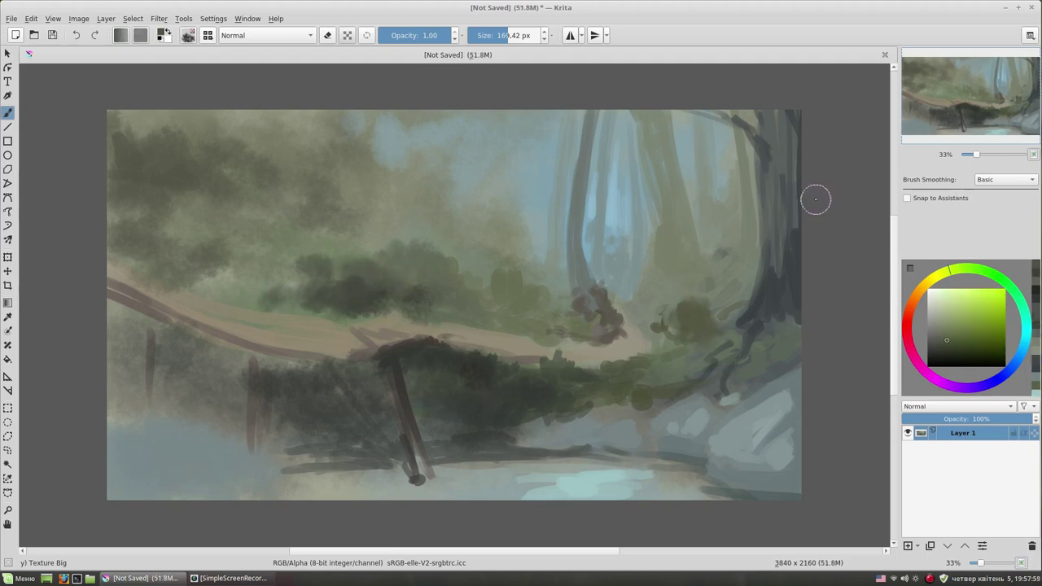
With the flat brush, add light tan highlights to the branch top and post
{"action": "key", "text": "slash"}
{"action": "left_click", "coordinate": [418, 336], "text": "ctrl"}
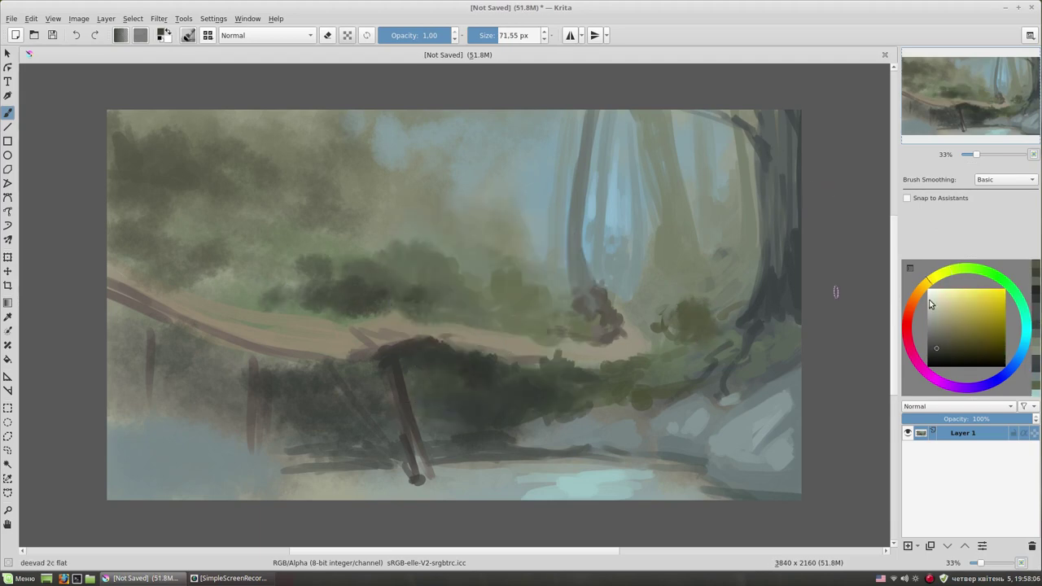
{"action": "left_click_drag", "start_coordinate": [410, 415], "coordinate": [392, 364]}
{"action": "left_click", "coordinate": [955, 305]}
{"action": "left_click_drag", "start_coordinate": [358, 333], "coordinate": [431, 336]}
{"action": "left_click", "coordinate": [356, 328], "text": "ctrl"}
{"action": "left_click", "coordinate": [390, 358], "text": "ctrl"}
{"action": "left_click_drag", "start_coordinate": [393, 362], "coordinate": [414, 444]}
Add dark strokes by the log and along the stream bank
{"action": "left_click", "coordinate": [407, 362], "text": "ctrl"}
{"action": "left_click", "coordinate": [407, 365], "text": "ctrl"}
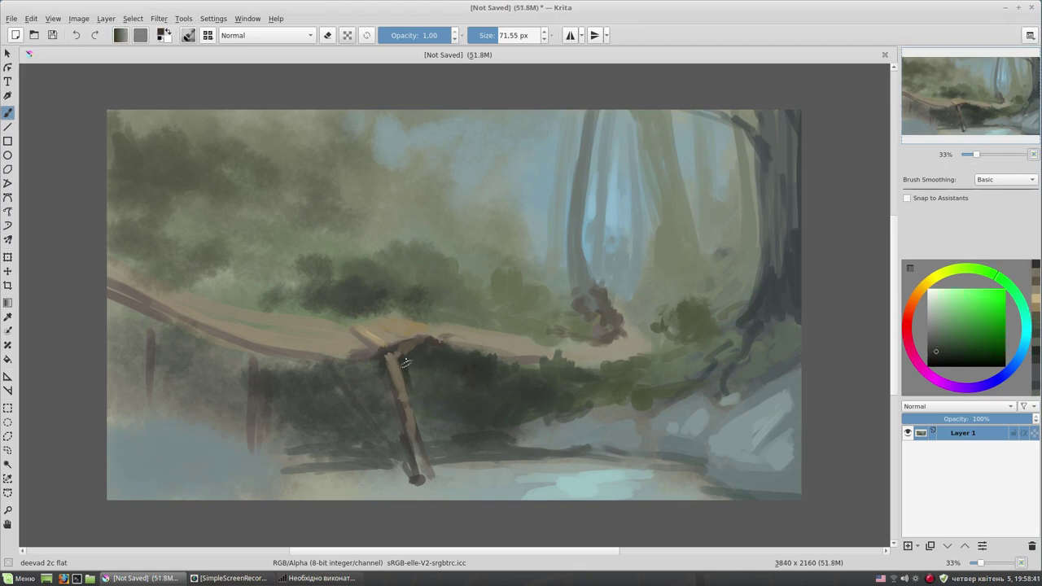
{"action": "left_click_drag", "start_coordinate": [939, 359], "coordinate": [930, 359]}
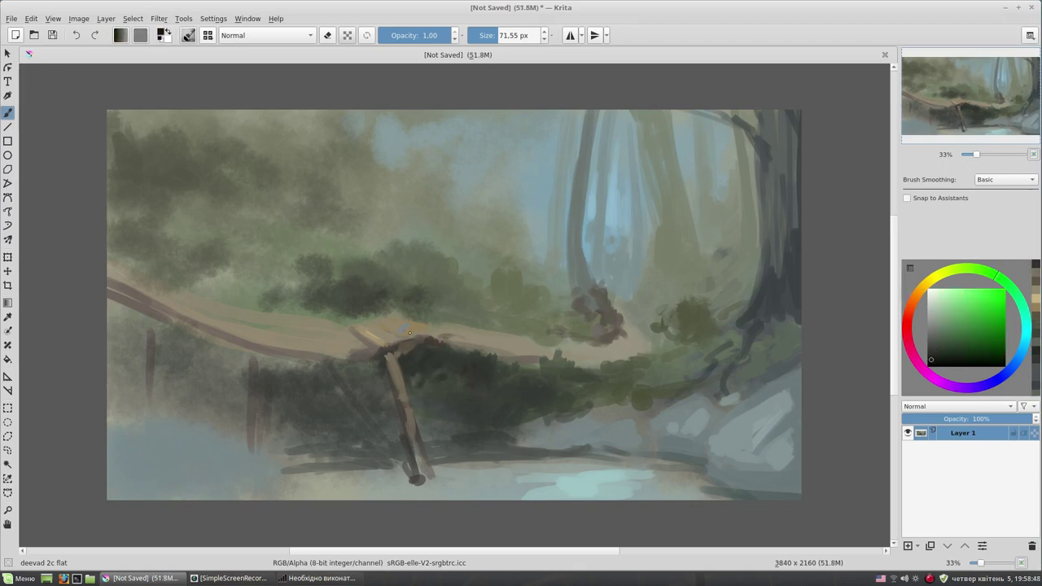
{"action": "left_click_drag", "start_coordinate": [381, 372], "coordinate": [358, 362]}
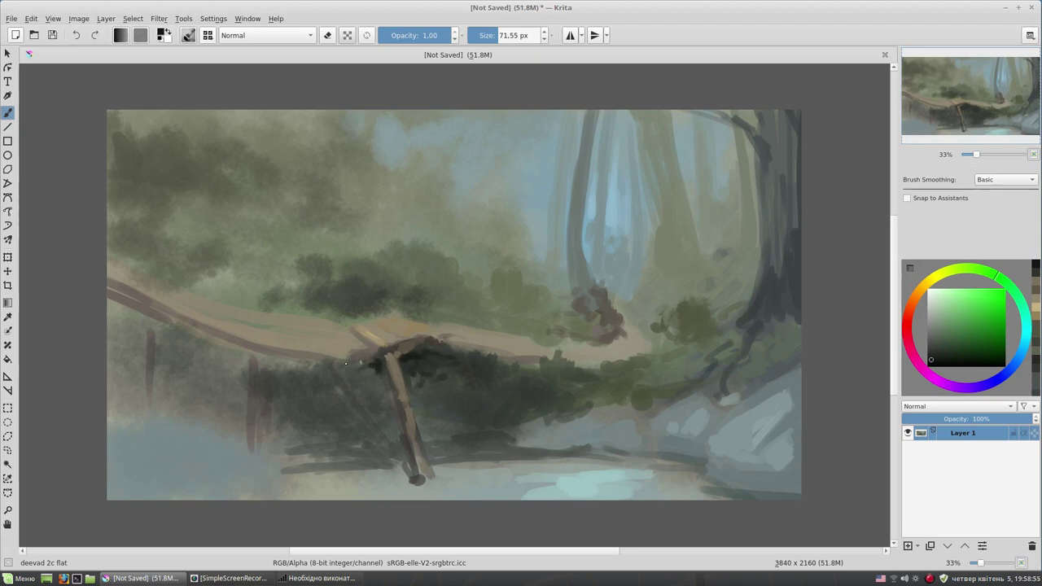
{"action": "left_click_drag", "start_coordinate": [515, 453], "coordinate": [585, 451]}
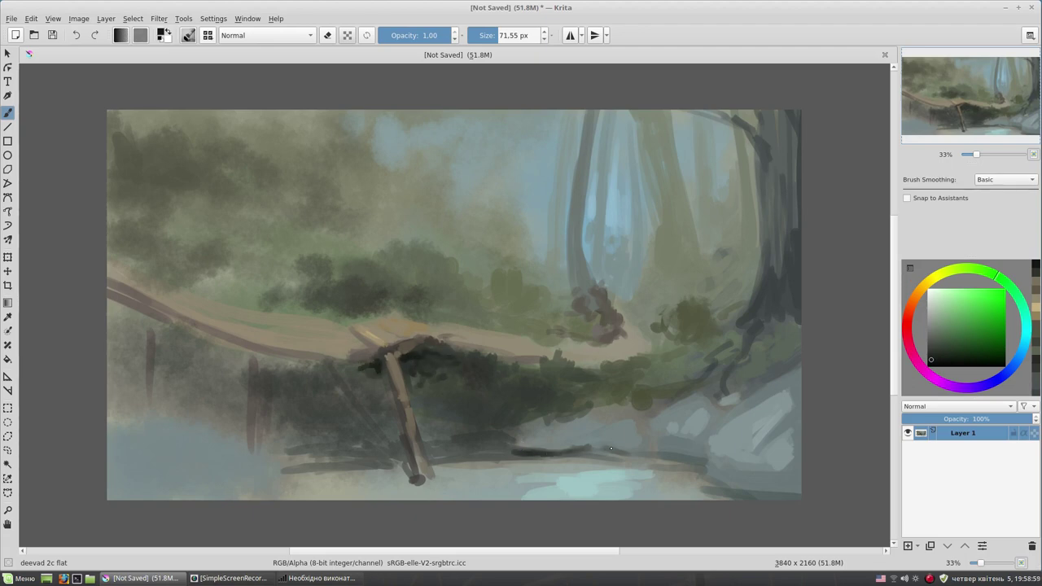
Paint blue-grey stones in the stream with short dark green strokes above them
{"action": "left_click", "coordinate": [499, 442], "text": "ctrl"}
{"action": "mouse_move", "coordinate": [513, 433]}
{"action": "left_mouse_down"}
{"action": "mouse_move", "coordinate": [579, 446]}
{"action": "mouse_move", "coordinate": [595, 419]}
{"action": "mouse_move", "coordinate": [487, 429]}
{"action": "left_mouse_up"}
{"action": "left_click", "coordinate": [492, 417], "text": "ctrl"}
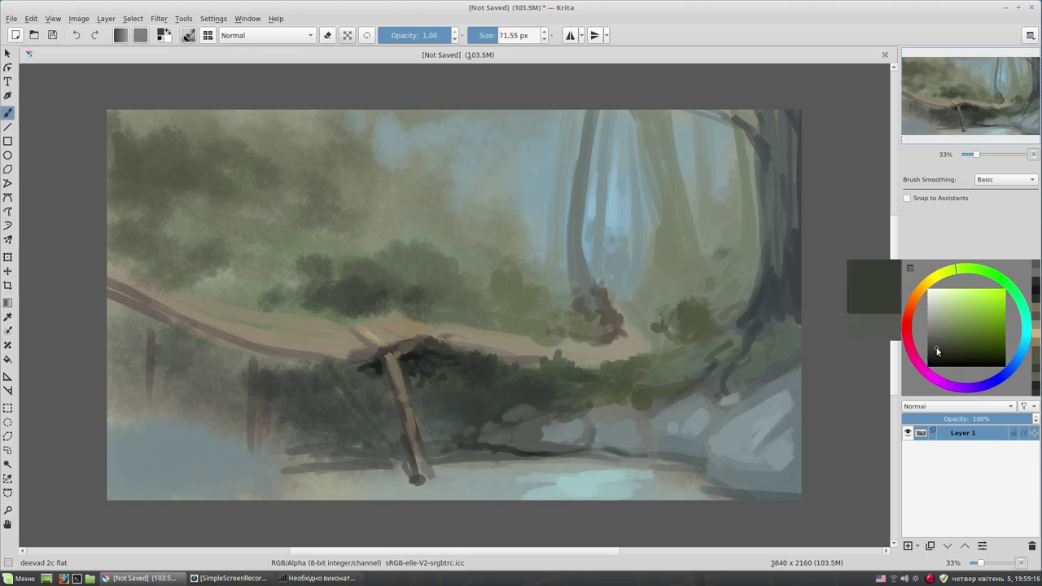
{"action": "left_click_drag", "start_coordinate": [557, 389], "coordinate": [579, 389]}
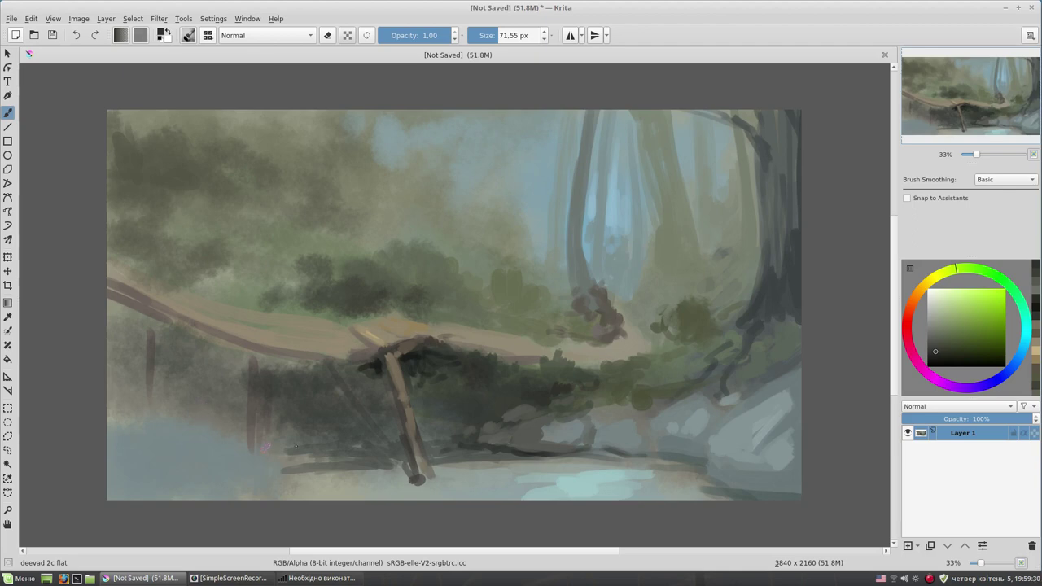
Paint bluish water at the lower left and a dark line along the bottom
{"action": "left_click", "coordinate": [234, 471], "text": "ctrl"}
{"action": "left_click_drag", "start_coordinate": [260, 431], "coordinate": [216, 499]}
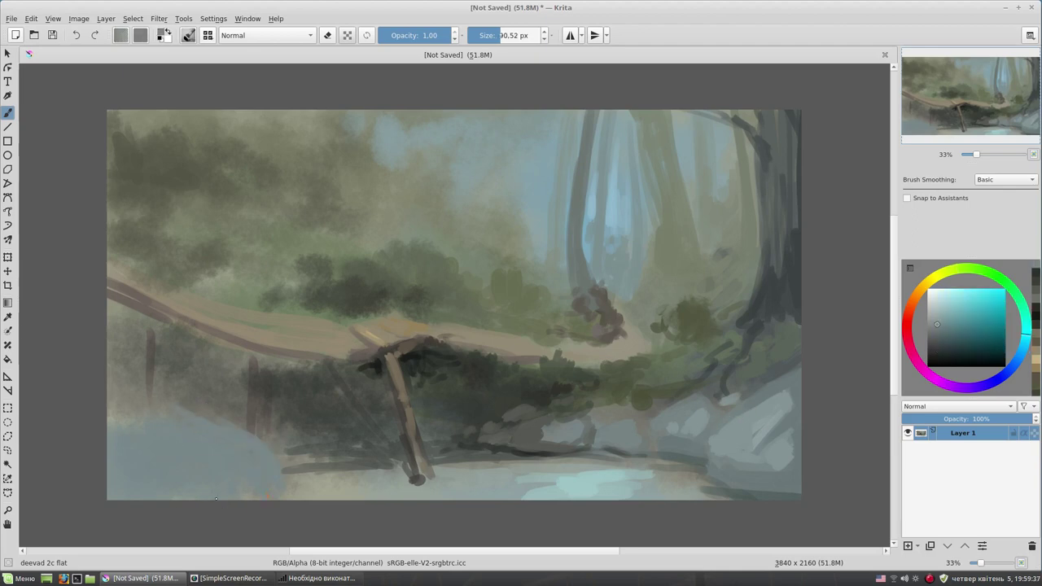
{"action": "left_click", "coordinate": [502, 482], "text": "ctrl"}
{"action": "mouse_move", "coordinate": [468, 492]}
{"action": "left_mouse_down"}
{"action": "mouse_move", "coordinate": [387, 474]}
{"action": "mouse_move", "coordinate": [565, 461]}
{"action": "mouse_move", "coordinate": [490, 457]}
{"action": "left_mouse_up"}
Darken the rock's lower edge and lay light teal water along it
{"action": "left_click", "coordinate": [489, 457], "text": "ctrl"}
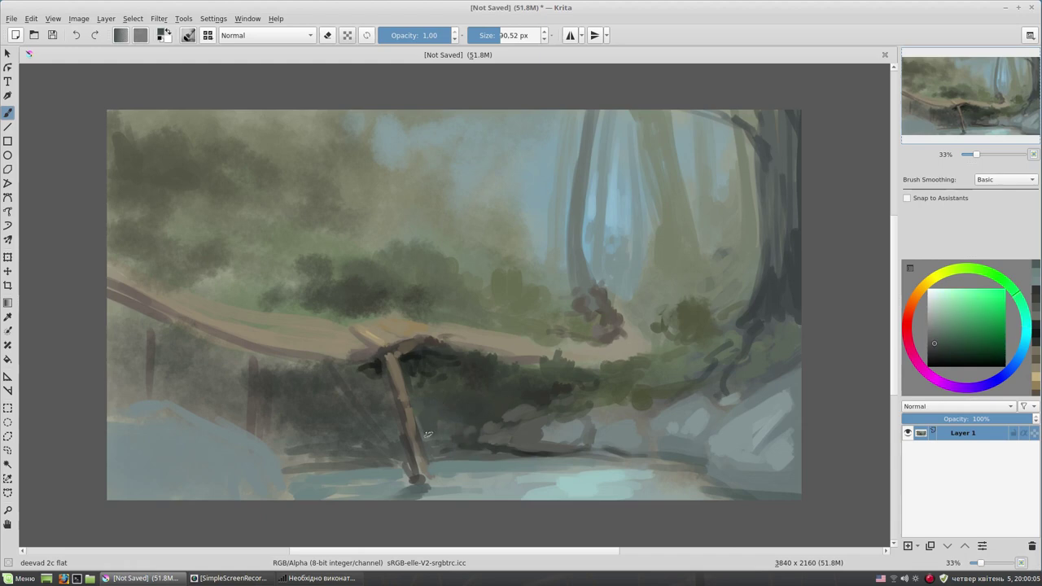
{"action": "left_click", "coordinate": [451, 457], "text": "ctrl"}
{"action": "left_click", "coordinate": [450, 453], "text": "ctrl"}
{"action": "mouse_move", "coordinate": [443, 450]}
{"action": "left_mouse_down"}
{"action": "mouse_move", "coordinate": [289, 464]}
{"action": "mouse_move", "coordinate": [296, 459]}
{"action": "left_mouse_up"}
{"action": "left_click", "coordinate": [390, 464], "text": "ctrl"}
{"action": "left_click_drag", "start_coordinate": [395, 457], "coordinate": [290, 472]}
{"action": "left_click", "coordinate": [383, 472], "text": "ctrl"}
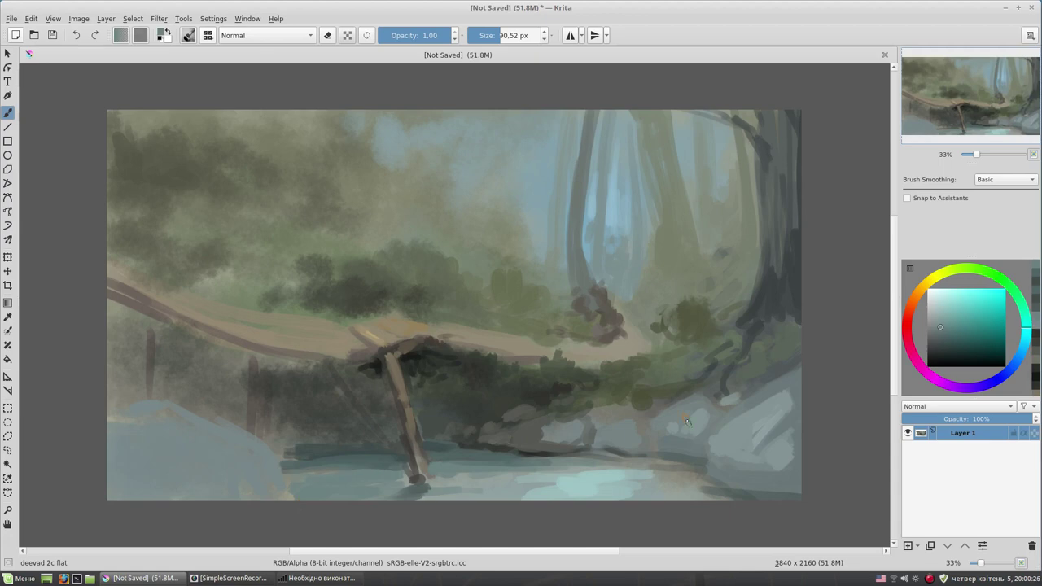
Paint dark teal along the water line with a smaller brush, then pick a yellow-green
{"action": "left_click", "coordinate": [452, 457], "text": "ctrl"}
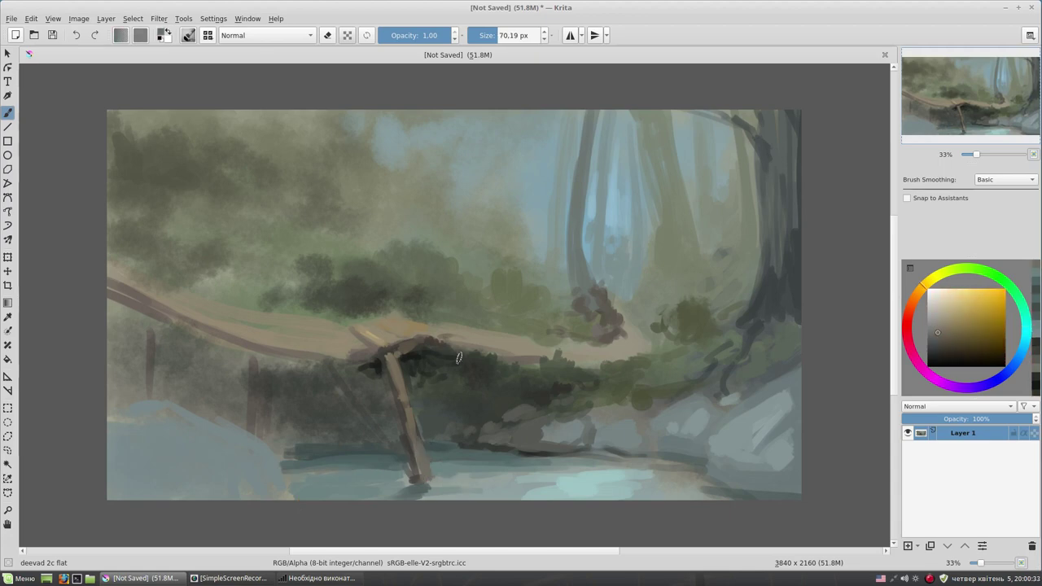
{"action": "left_click", "coordinate": [401, 436], "text": "ctrl"}
{"action": "mouse_move", "coordinate": [402, 435]}
{"action": "left_mouse_down"}
{"action": "mouse_move", "coordinate": [285, 445]}
{"action": "mouse_move", "coordinate": [453, 425]}
{"action": "left_mouse_up"}
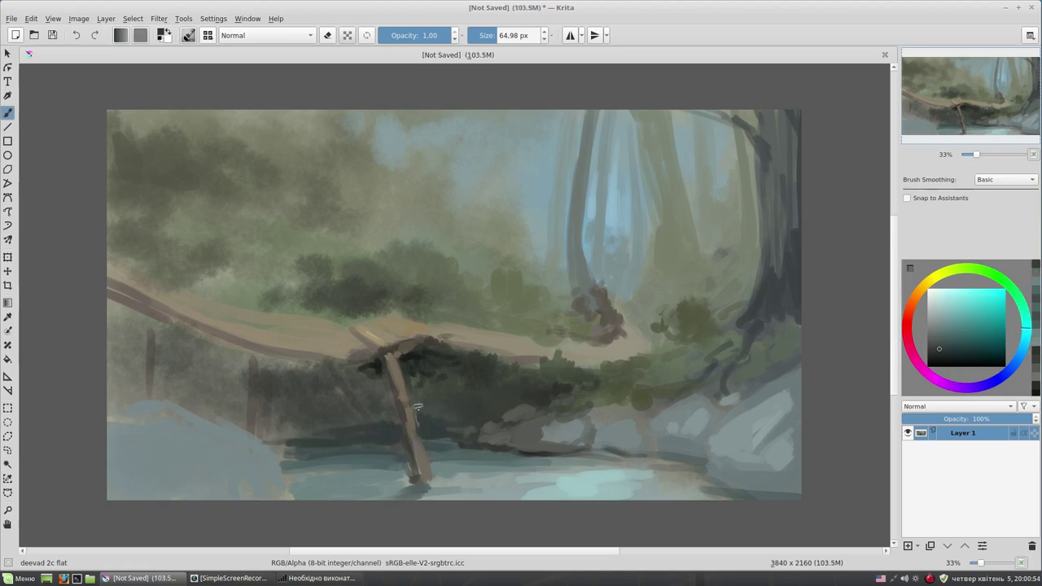
{"action": "left_click", "coordinate": [446, 429], "text": "ctrl"}
{"action": "left_click", "coordinate": [432, 424], "text": "ctrl"}
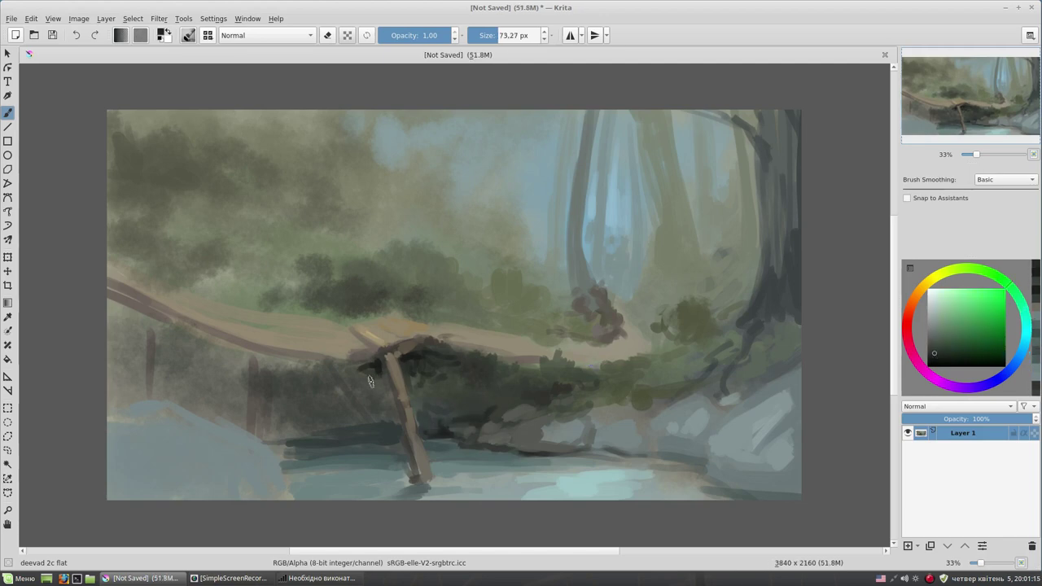
{"action": "left_click", "coordinate": [510, 384], "text": "ctrl"}
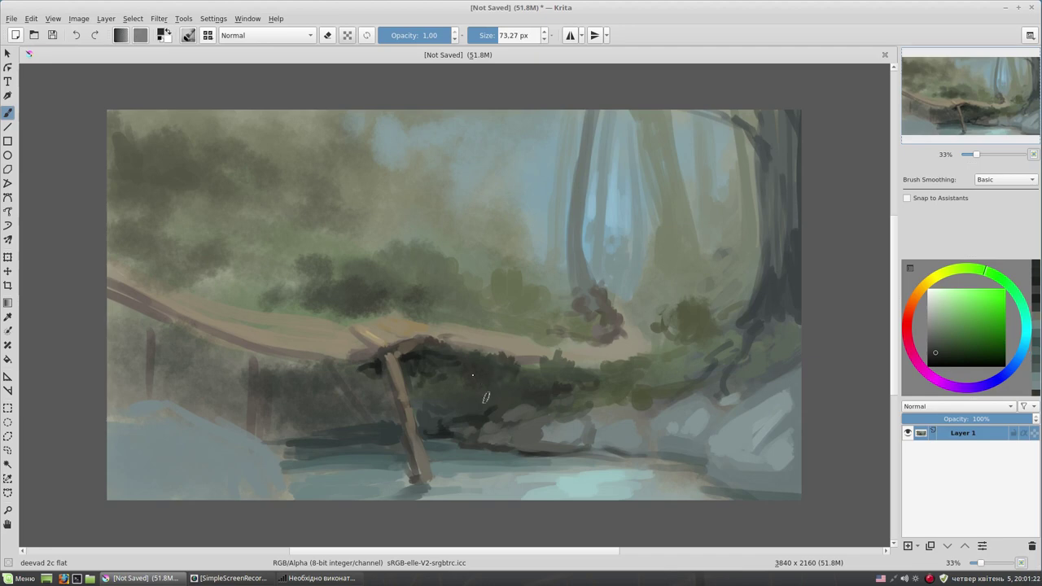
Build a dark teal patch in the lower-left water with light-blue accents
{"action": "left_click", "coordinate": [274, 470], "text": "ctrl"}
{"action": "mouse_move", "coordinate": [289, 448]}
{"action": "left_mouse_down"}
{"action": "mouse_move", "coordinate": [260, 499]}
{"action": "mouse_move", "coordinate": [223, 498]}
{"action": "left_mouse_up"}
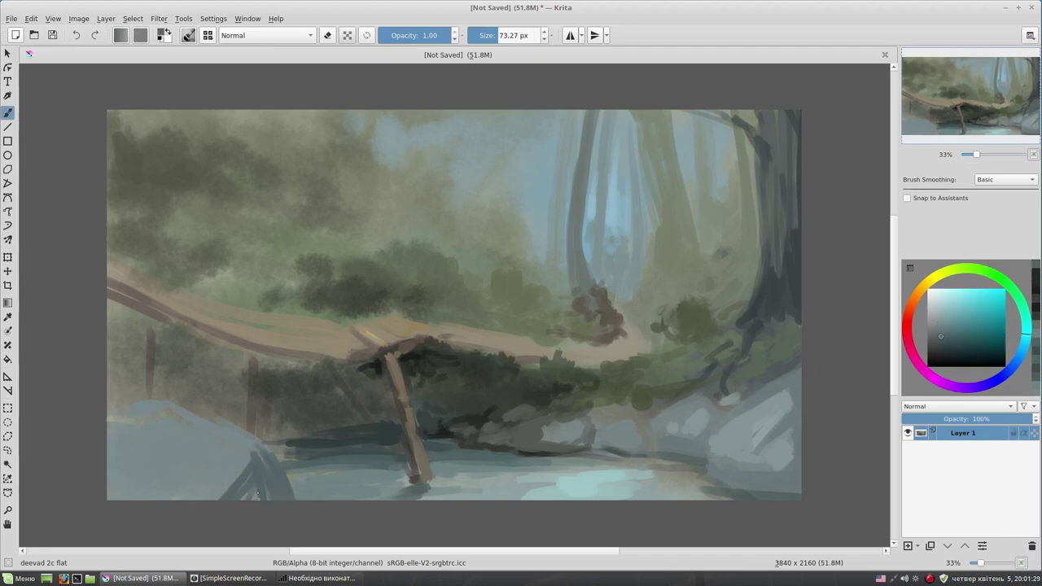
{"action": "left_click_drag", "start_coordinate": [252, 457], "coordinate": [211, 498]}
{"action": "left_click_drag", "start_coordinate": [259, 433], "coordinate": [216, 461]}
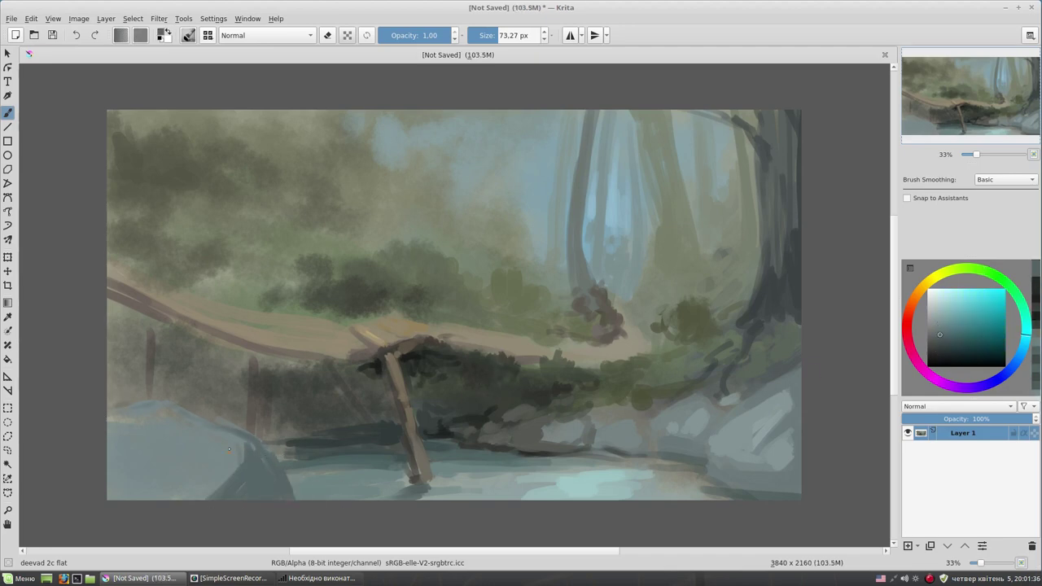
{"action": "left_click", "coordinate": [256, 465], "text": "ctrl"}
{"action": "left_click_drag", "start_coordinate": [255, 464], "coordinate": [263, 498]}
{"action": "left_click_drag", "start_coordinate": [326, 499], "coordinate": [265, 493]}
{"action": "left_click", "coordinate": [268, 489], "text": "ctrl"}
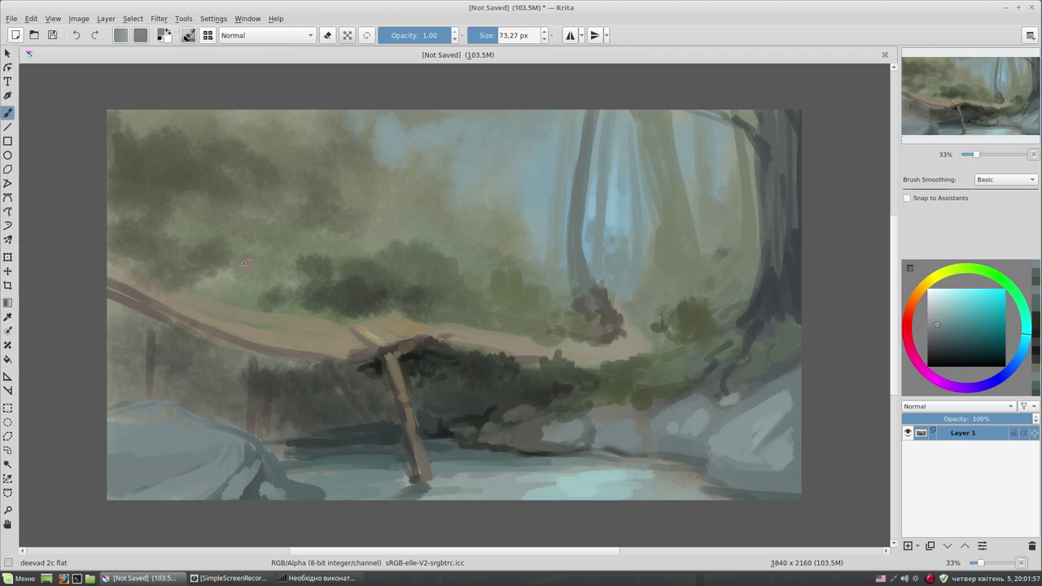
Darken the bushes around and beneath the log with the large texture brush
{"action": "key", "text": "F6"}
{"action": "left_click", "coordinate": [375, 330]}
{"action": "mouse_move", "coordinate": [387, 367]}
{"action": "left_mouse_down"}
{"action": "mouse_move", "coordinate": [323, 371]}
{"action": "mouse_move", "coordinate": [513, 367]}
{"action": "mouse_move", "coordinate": [430, 428]}
{"action": "left_mouse_up"}
{"action": "left_click", "coordinate": [186, 342], "text": "ctrl"}
{"action": "mouse_move", "coordinate": [186, 342]}
{"action": "left_mouse_down"}
{"action": "mouse_move", "coordinate": [321, 389]}
{"action": "mouse_move", "coordinate": [351, 419]}
{"action": "left_mouse_up"}
{"action": "left_click_drag", "start_coordinate": [114, 309], "coordinate": [144, 377]}
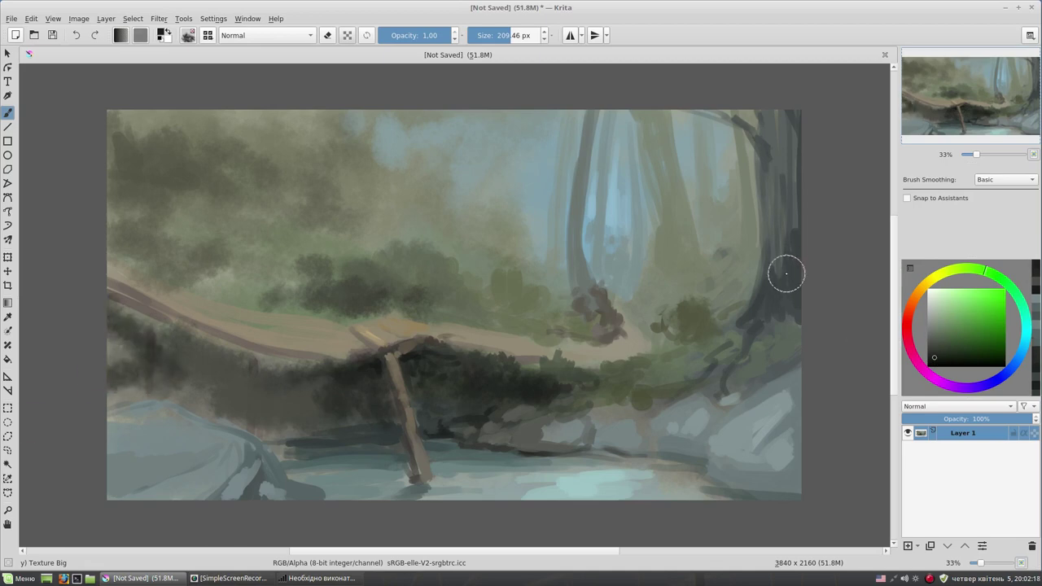
Add a short dark stroke under the log with the flat brush, then shrink it
{"action": "key", "text": "/"}
{"action": "left_click", "coordinate": [398, 400], "text": "ctrl"}
{"action": "mouse_move", "coordinate": [254, 359]}
{"action": "left_mouse_down"}
{"action": "mouse_move", "coordinate": [296, 363]}
{"action": "mouse_move", "coordinate": [330, 403]}
{"action": "left_mouse_up"}
{"action": "left_click", "coordinate": [586, 286], "text": "ctrl"}
{"action": "left_click", "coordinate": [948, 346]}
{"action": "key", "text": "["}
{"action": "left_click", "coordinate": [951, 349]}
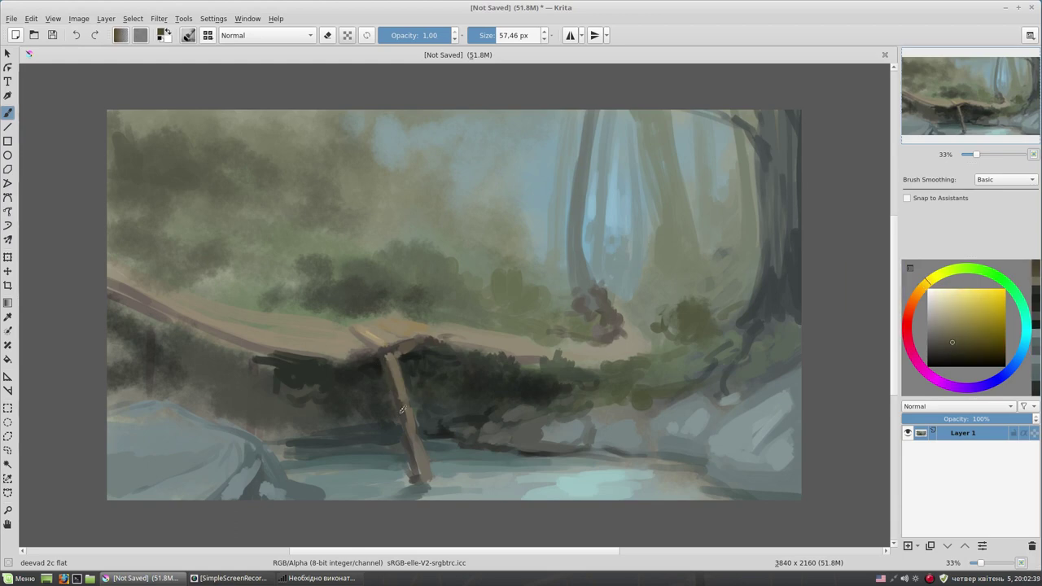
Highlight the plank and the top of the post with light tan strokes
{"action": "left_click", "coordinate": [417, 329], "text": "ctrl"}
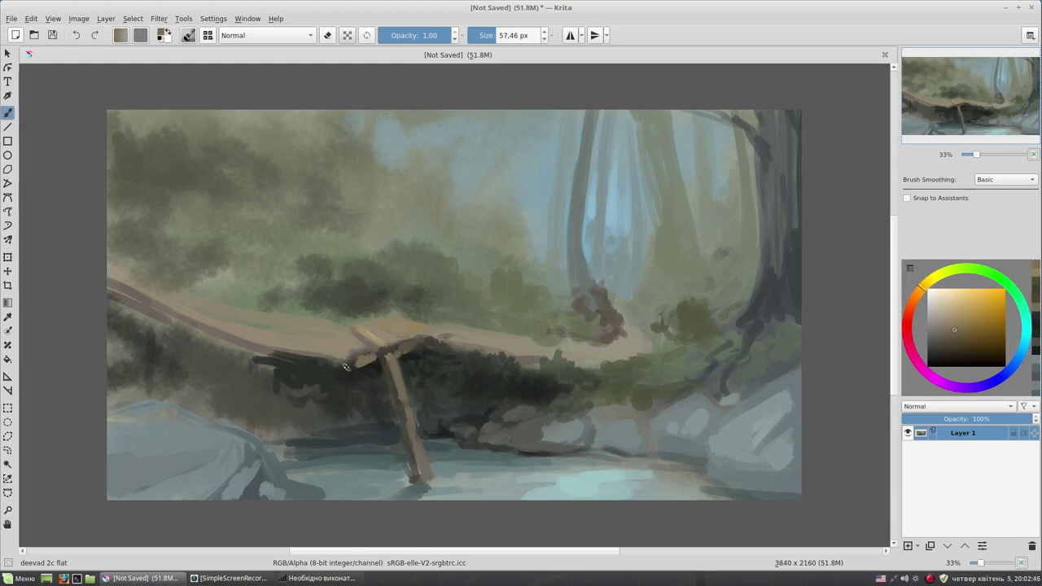
{"action": "left_click", "coordinate": [951, 312]}
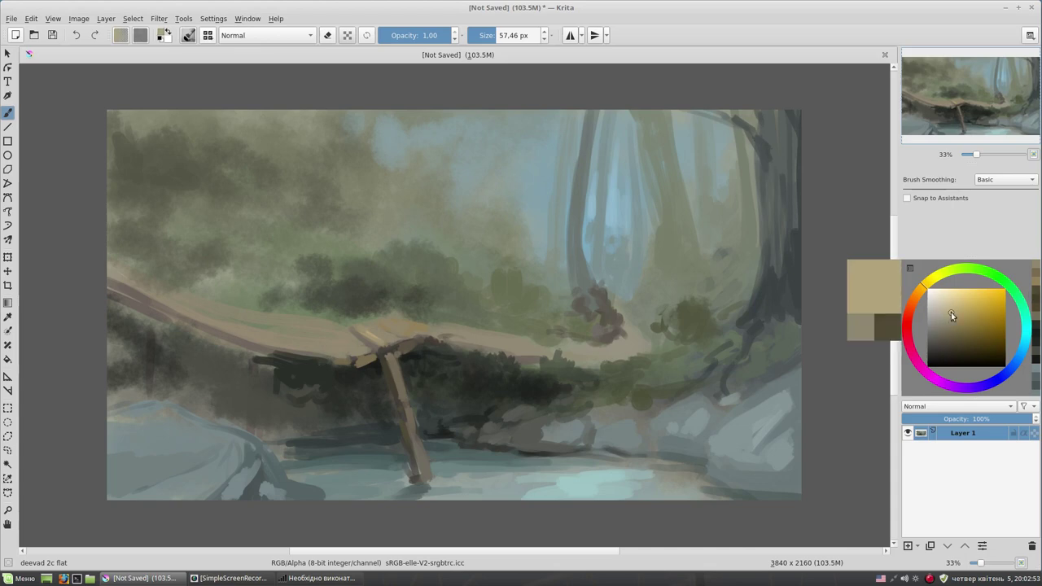
{"action": "left_click_drag", "start_coordinate": [339, 330], "coordinate": [346, 322]}
{"action": "left_click", "coordinate": [416, 349], "text": "ctrl"}
{"action": "left_click_drag", "start_coordinate": [381, 357], "coordinate": [394, 348]}
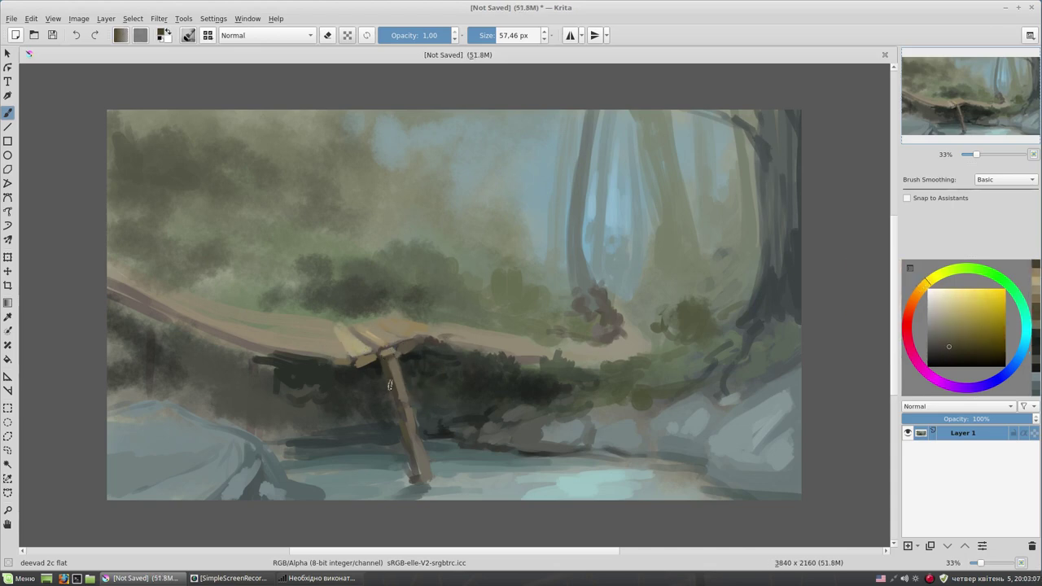
{"action": "left_click", "coordinate": [392, 359], "text": "ctrl"}
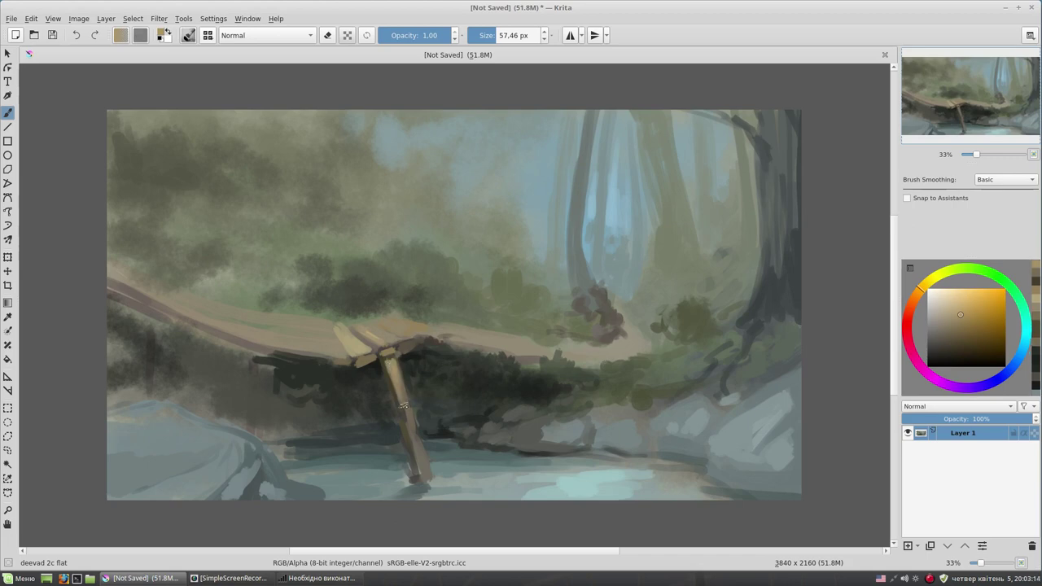
{"action": "left_click_drag", "start_coordinate": [326, 330], "coordinate": [323, 337]}
Paint light tan vertical planks across the bridge deck
{"action": "left_click", "coordinate": [371, 357], "text": "ctrl"}
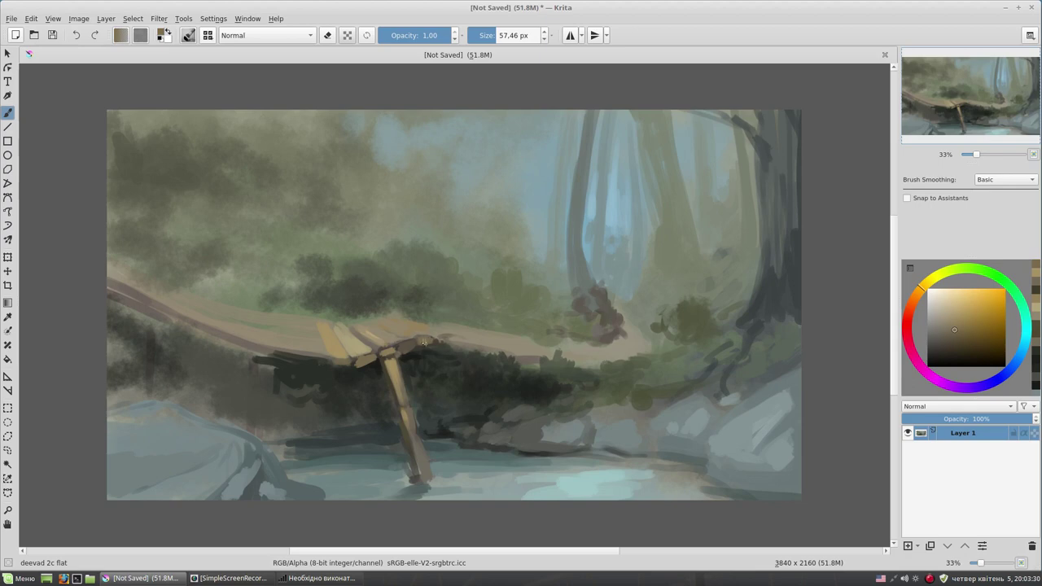
{"action": "left_click", "coordinate": [287, 321], "text": "ctrl"}
{"action": "mouse_move", "coordinate": [290, 318]}
{"action": "left_mouse_down"}
{"action": "mouse_move", "coordinate": [292, 340]}
{"action": "mouse_move", "coordinate": [310, 353]}
{"action": "left_mouse_up"}
{"action": "left_click", "coordinate": [319, 348], "text": "ctrl"}
{"action": "left_click", "coordinate": [301, 356], "text": "ctrl"}
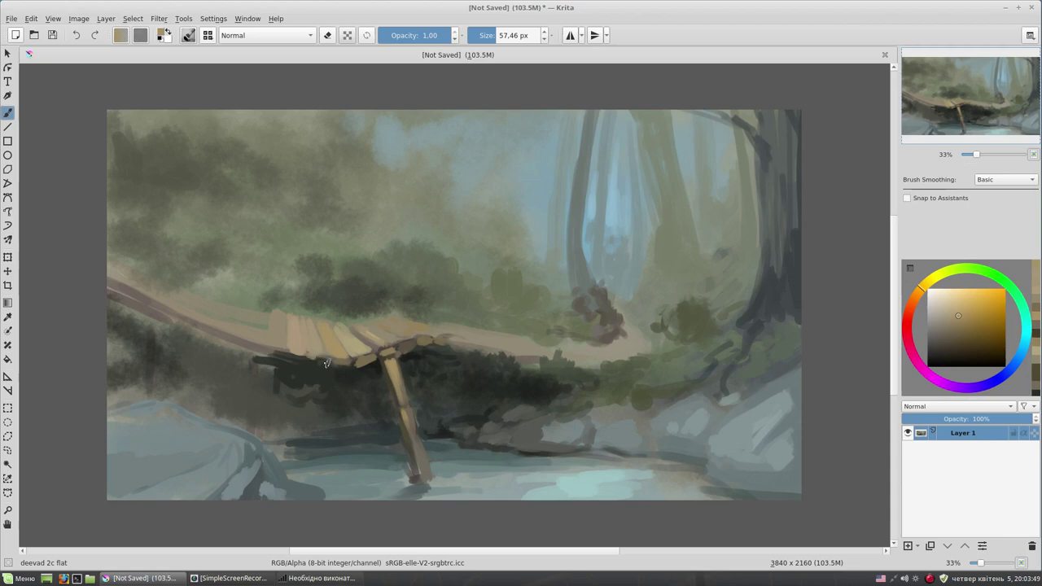
{"action": "left_click", "coordinate": [316, 363], "text": "ctrl"}
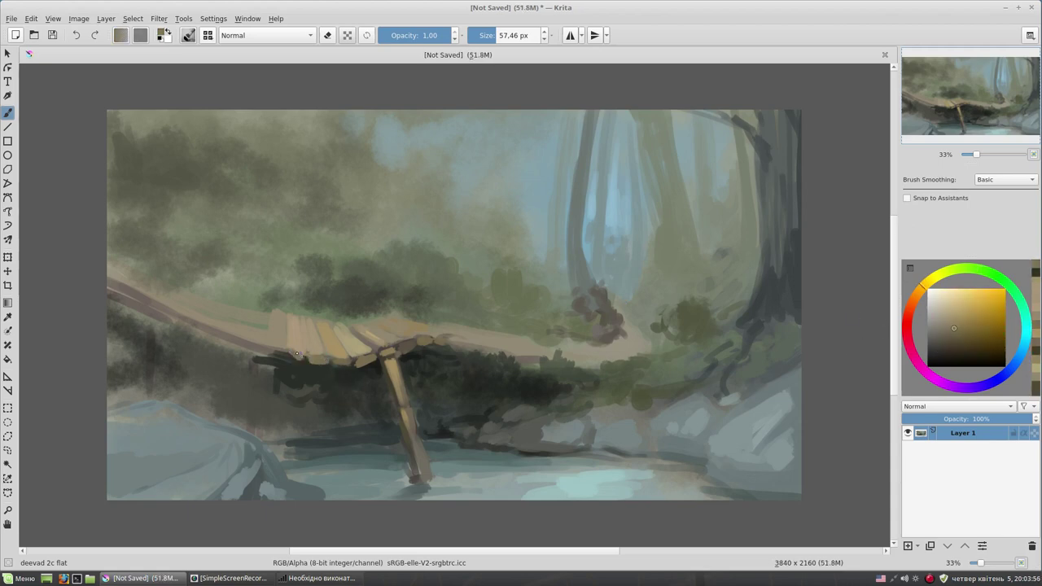
{"action": "left_click", "coordinate": [252, 343], "text": "ctrl"}
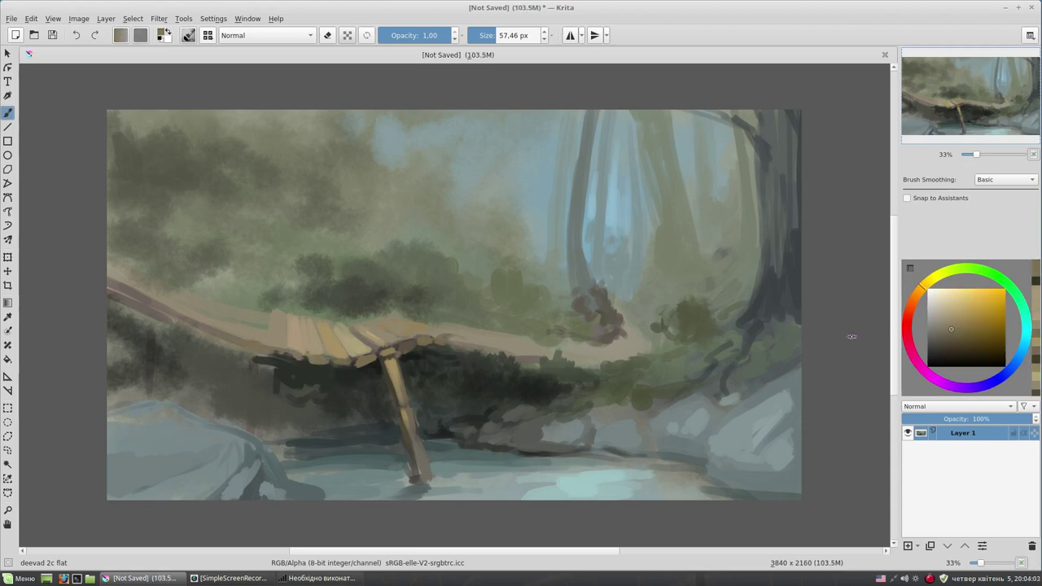
Touch up the dark bush with a short green stroke
{"action": "left_click", "coordinate": [419, 312], "text": "ctrl"}
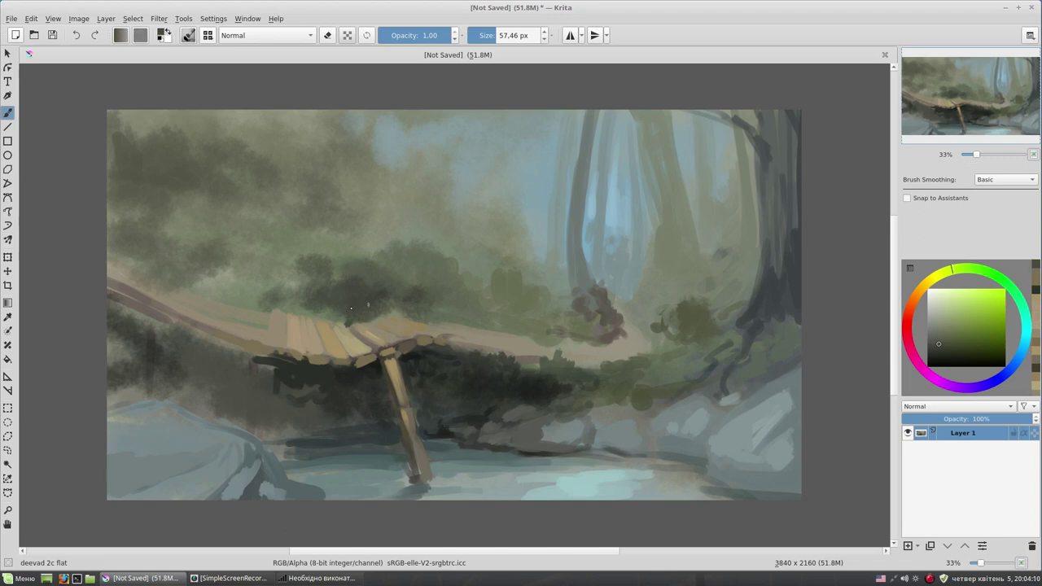
{"action": "left_click_drag", "start_coordinate": [356, 281], "coordinate": [333, 317]}
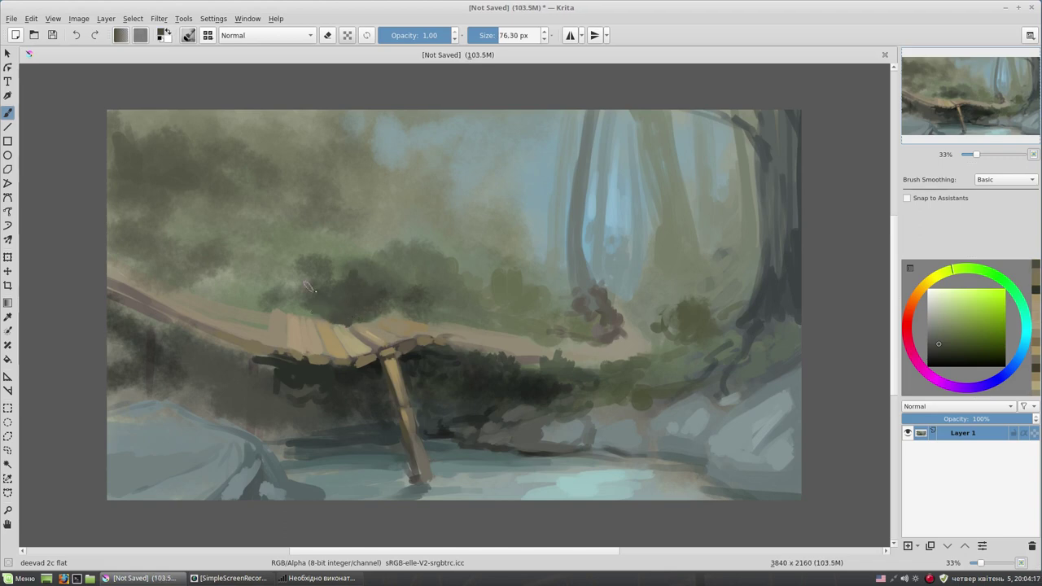
{"action": "left_click", "coordinate": [943, 349]}
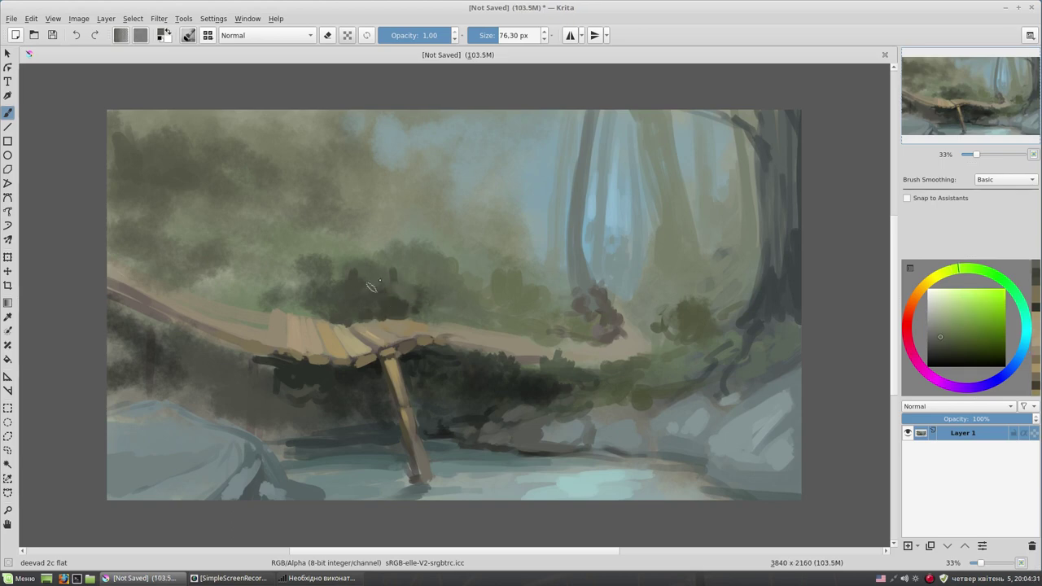
{"action": "left_click", "coordinate": [411, 308], "text": "ctrl"}
Paint a dark teal horizontal stroke in the stream with lighter teal over it
{"action": "left_click", "coordinate": [416, 454], "text": "ctrl"}
{"action": "mouse_move", "coordinate": [399, 432]}
{"action": "left_mouse_down"}
{"action": "mouse_move", "coordinate": [254, 436]}
{"action": "mouse_move", "coordinate": [313, 435]}
{"action": "left_mouse_up"}
{"action": "left_click", "coordinate": [293, 454], "text": "ctrl"}
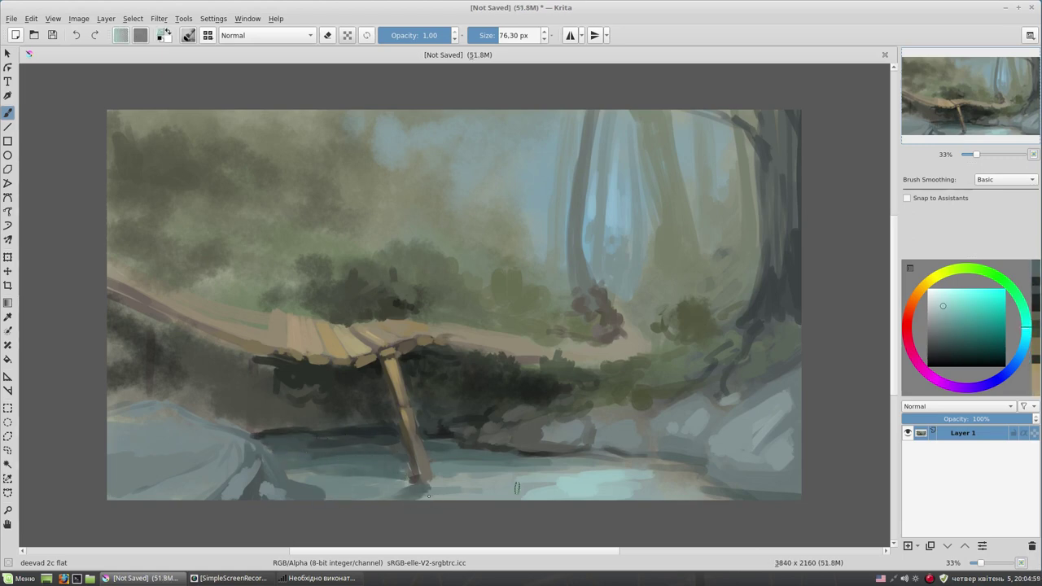
{"action": "left_click", "coordinate": [379, 488], "text": "ctrl"}
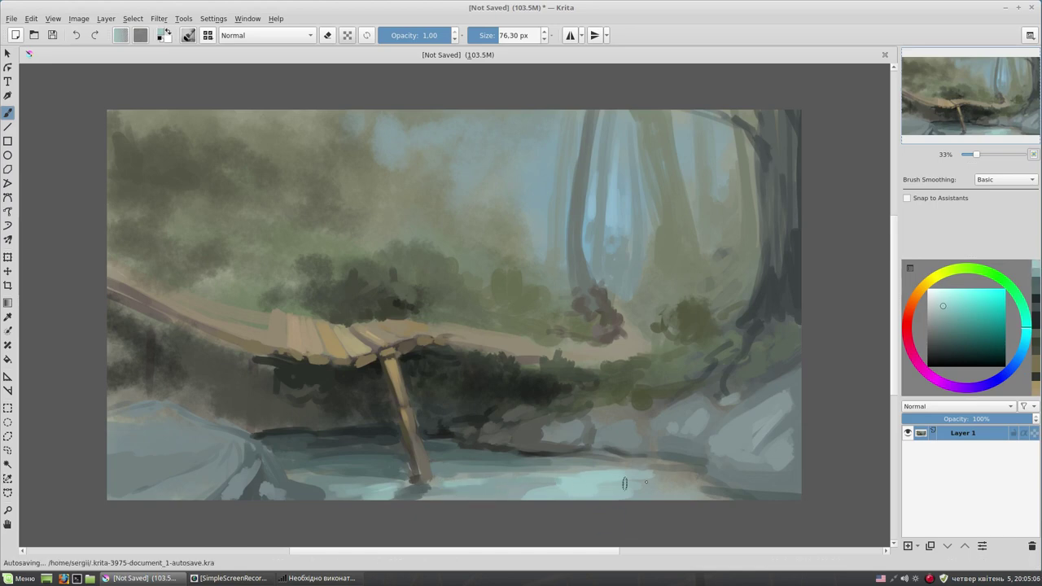
{"action": "left_click", "coordinate": [434, 487], "text": "ctrl"}
{"action": "left_click", "coordinate": [431, 351], "text": "ctrl"}
{"action": "left_click", "coordinate": [411, 411], "text": "ctrl"}
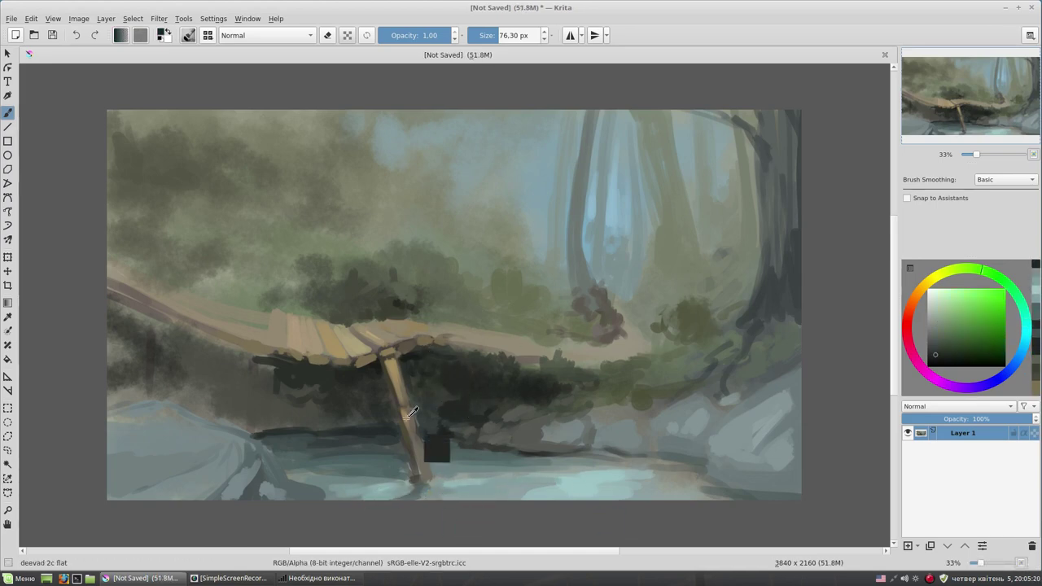
Paint a new tan vertical post under the bridge and highlight it with lighter tan
{"action": "left_click_drag", "start_coordinate": [440, 350], "coordinate": [450, 440]}
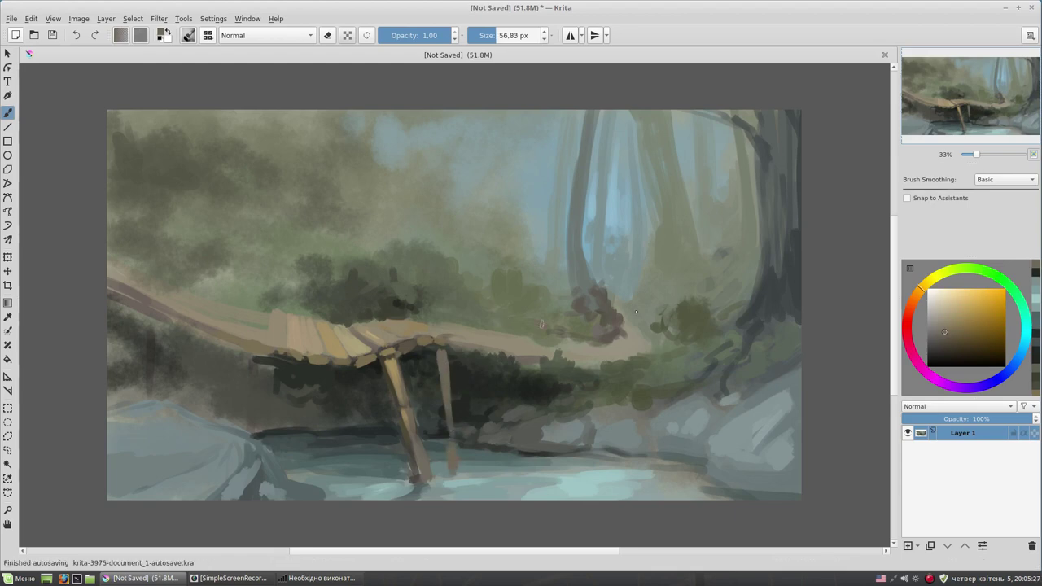
{"action": "left_click", "coordinate": [445, 438], "text": "ctrl"}
{"action": "left_click", "coordinate": [448, 320], "text": "ctrl"}
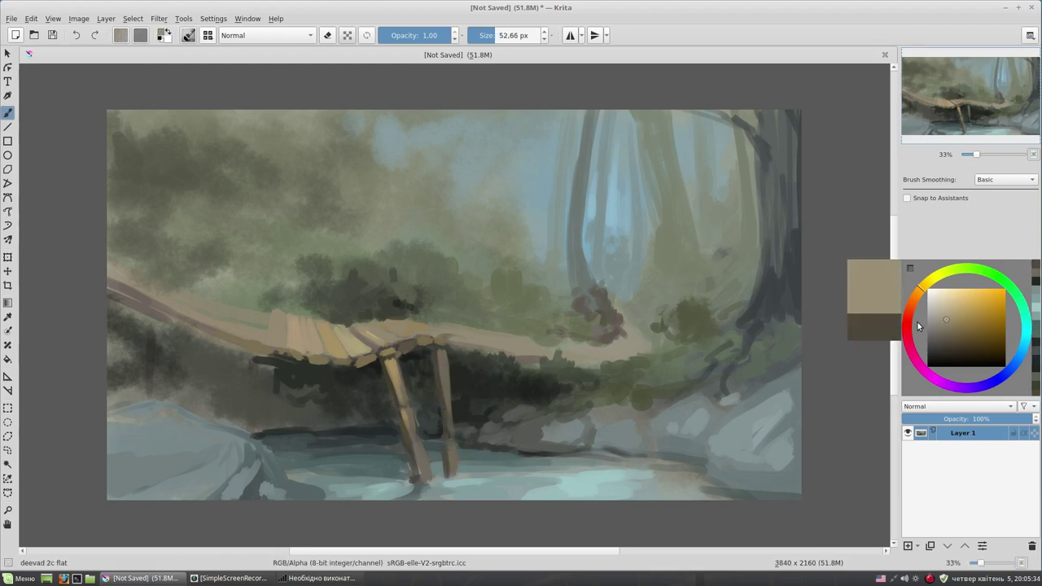
{"action": "left_click_drag", "start_coordinate": [442, 356], "coordinate": [454, 445]}
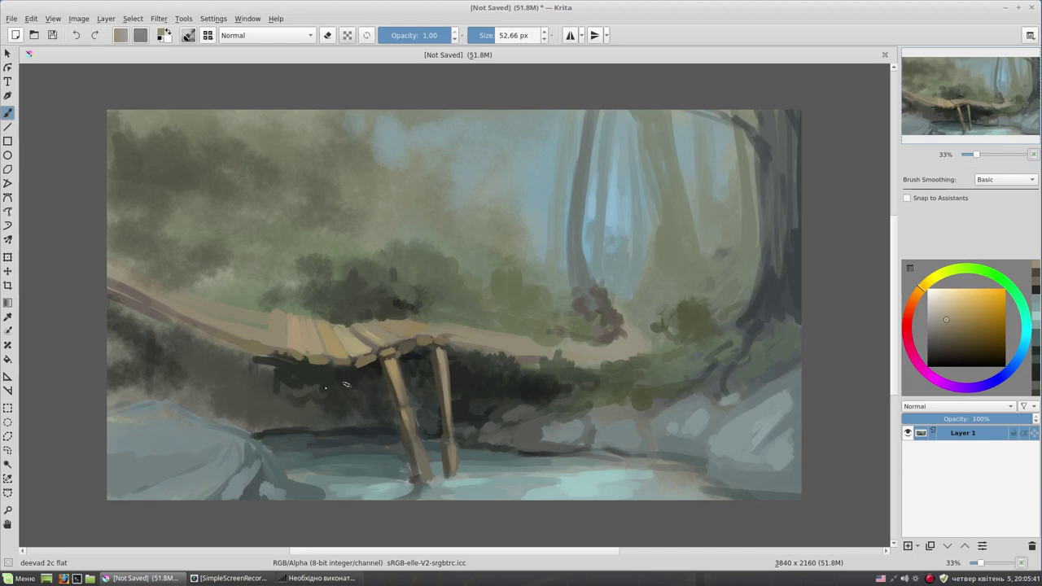
Deepen the dark green and olive shadow under and left of the bridge with a larger brush
{"action": "left_click", "coordinate": [401, 421], "text": "ctrl"}
{"action": "left_click", "coordinate": [335, 422], "text": "ctrl"}
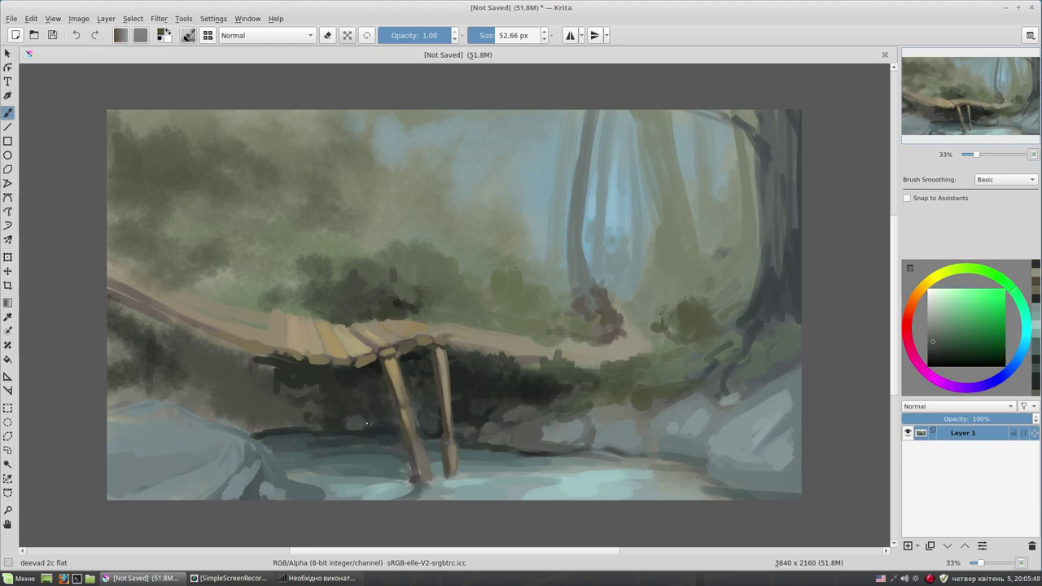
{"action": "key", "text": "bracketright"}
{"action": "mouse_move", "coordinate": [252, 394]}
{"action": "left_mouse_down"}
{"action": "mouse_move", "coordinate": [244, 424]}
{"action": "mouse_move", "coordinate": [212, 419]}
{"action": "left_mouse_up"}
{"action": "key", "text": "bracketright"}
{"action": "key", "text": "bracketright"}
{"action": "key", "text": "bracketright"}
{"action": "left_click", "coordinate": [303, 397], "text": "ctrl"}
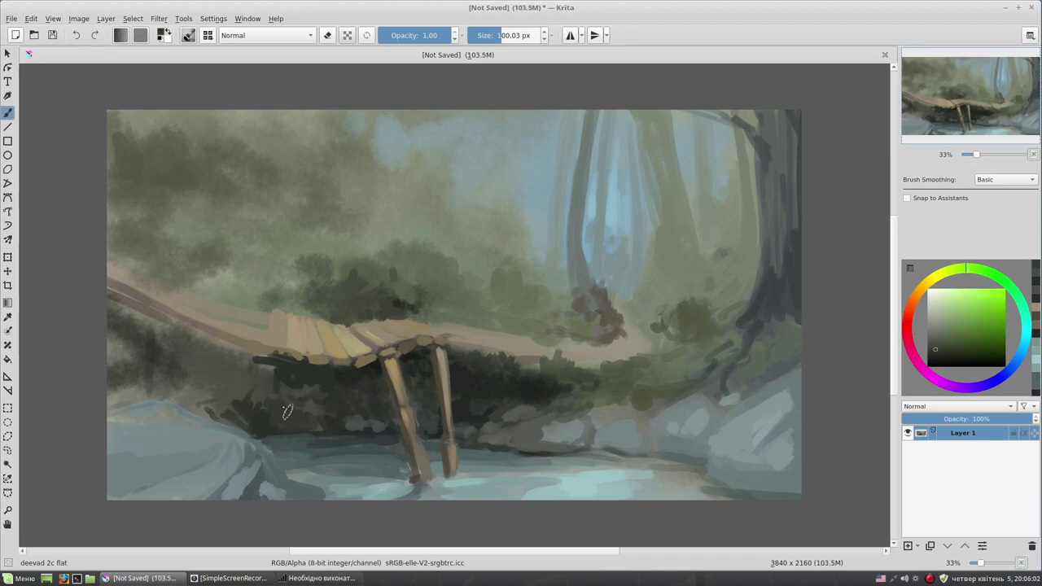
{"action": "left_click", "coordinate": [301, 394], "text": "ctrl"}
{"action": "left_click_drag", "start_coordinate": [225, 361], "coordinate": [256, 403]}
{"action": "key", "text": "bracketleft"}
Paint a new tan leg under the bridge's left part, shaded darker and highlighted on top
{"action": "left_click", "coordinate": [270, 361], "text": "ctrl"}
{"action": "left_click_drag", "start_coordinate": [270, 362], "coordinate": [263, 443]}
{"action": "left_click", "coordinate": [280, 366], "text": "ctrl"}
{"action": "left_click_drag", "start_coordinate": [272, 363], "coordinate": [260, 438]}
{"action": "left_click", "coordinate": [277, 363], "text": "ctrl"}
{"action": "left_click_drag", "start_coordinate": [277, 361], "coordinate": [255, 440]}
{"action": "key", "text": "bracketleft"}
{"action": "left_click", "coordinate": [308, 381], "text": "ctrl"}
{"action": "key", "text": "bracketleft"}
{"action": "left_click", "coordinate": [267, 366], "text": "ctrl"}
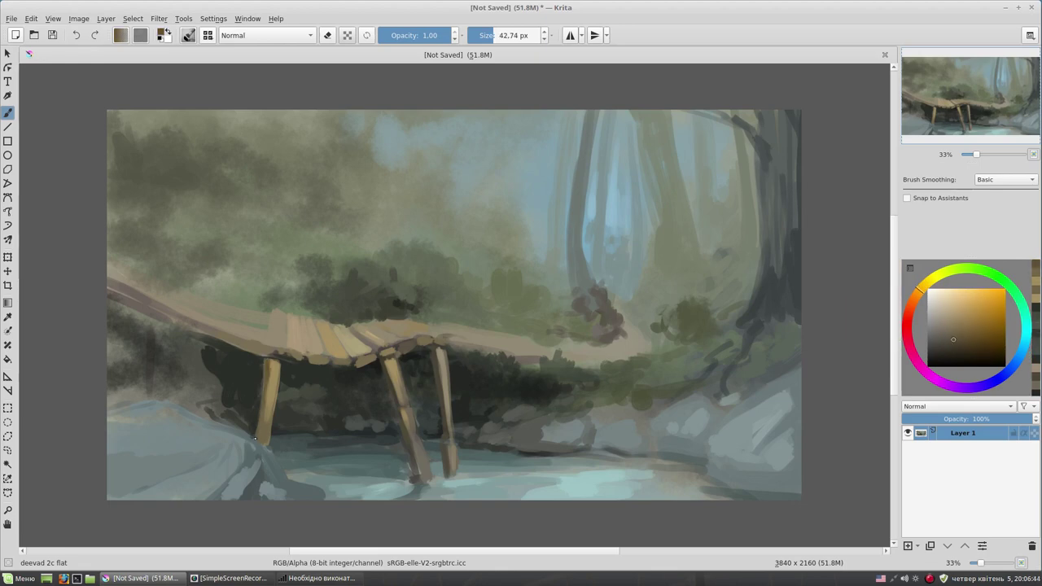
Paint dark gaps between the planks and tan plank strokes at the bridge's left end
{"action": "key", "text": "bracketleft"}
{"action": "key", "text": "bracketleft"}
{"action": "left_click", "coordinate": [304, 365], "text": "ctrl"}
{"action": "left_click_drag", "start_coordinate": [303, 325], "coordinate": [305, 365]}
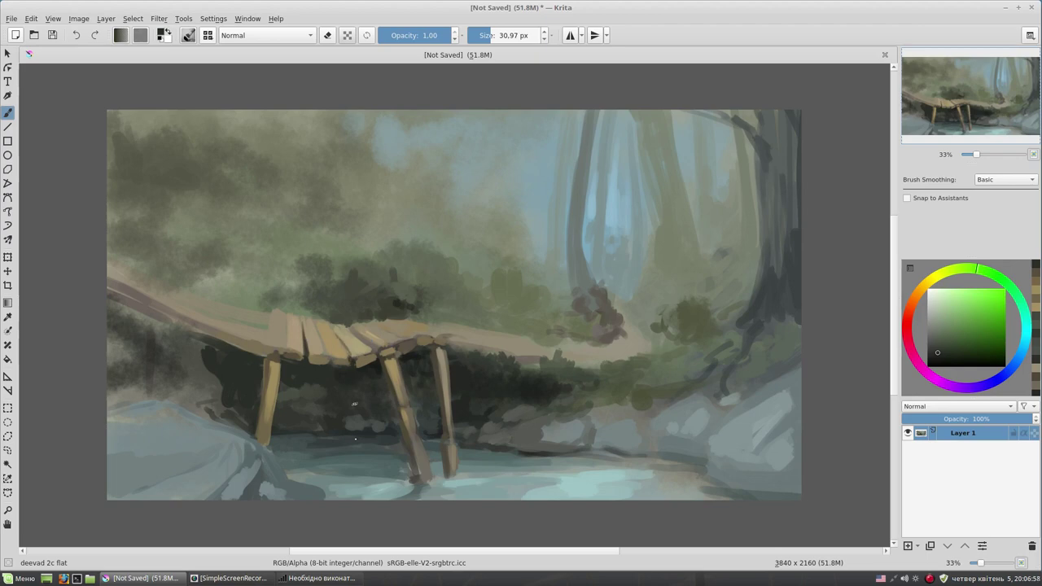
{"action": "left_click", "coordinate": [264, 346], "text": "ctrl"}
{"action": "key", "text": "bracketright"}
{"action": "key", "text": "bracketright"}
{"action": "mouse_move", "coordinate": [268, 301]}
{"action": "left_mouse_down"}
{"action": "mouse_move", "coordinate": [266, 334]}
{"action": "mouse_move", "coordinate": [248, 348]}
{"action": "mouse_move", "coordinate": [240, 328]}
{"action": "left_mouse_up"}
{"action": "left_click", "coordinate": [301, 367], "text": "ctrl"}
{"action": "left_click", "coordinate": [245, 358], "text": "ctrl"}
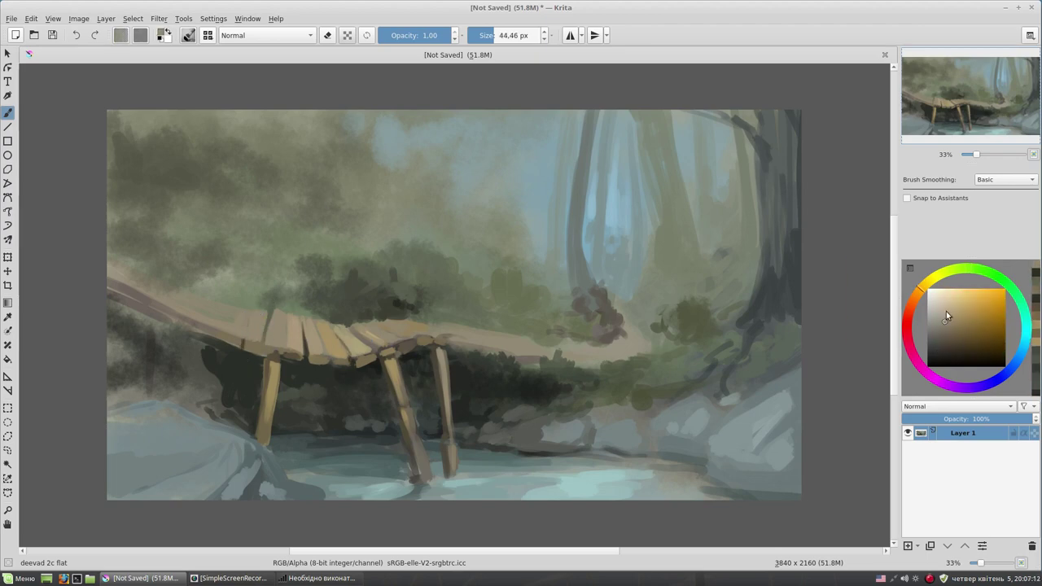
{"action": "left_click", "coordinate": [956, 322]}
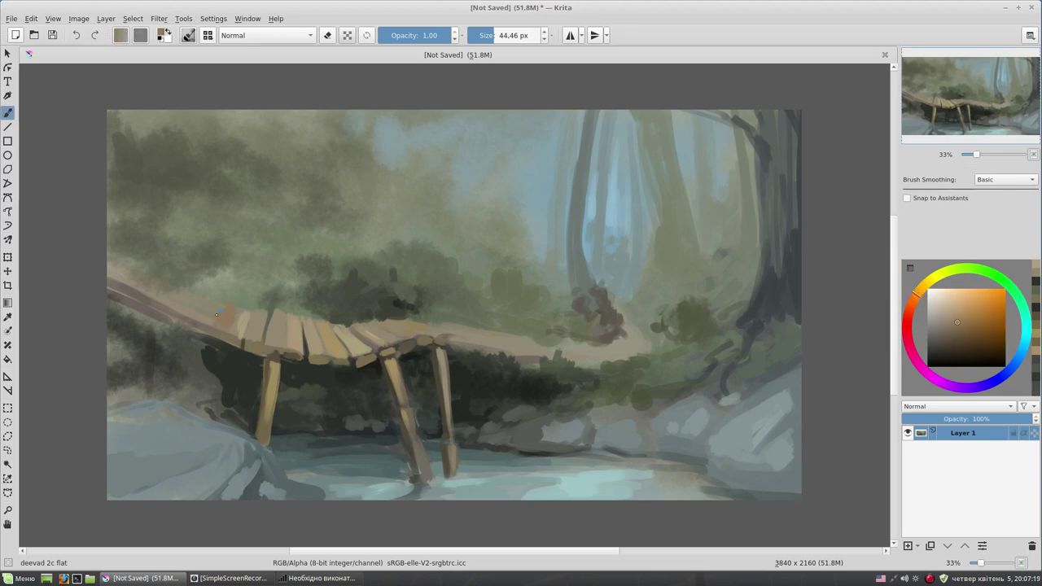
{"action": "left_click", "coordinate": [392, 392], "text": "ctrl"}
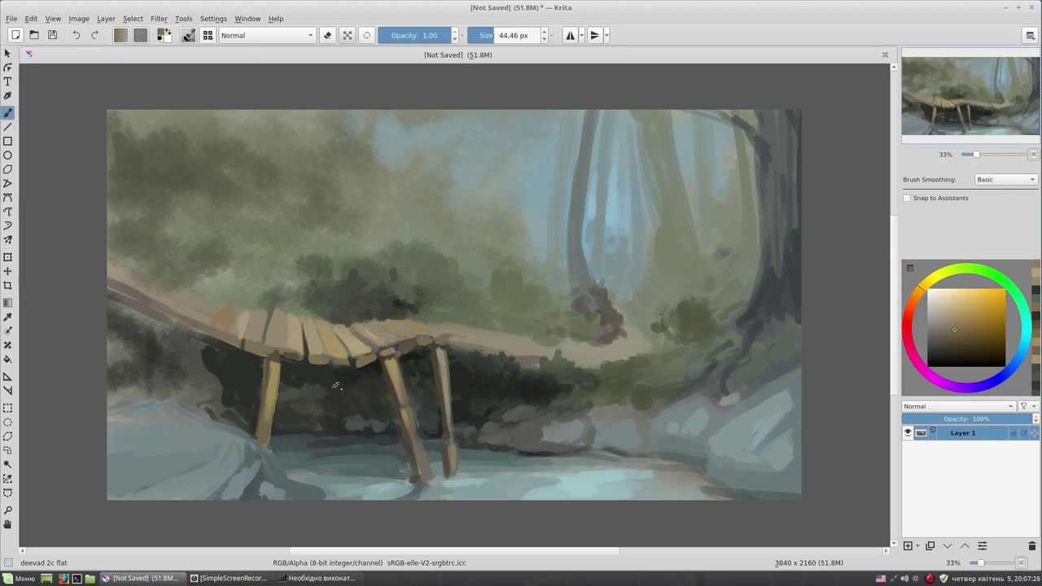
Paint a dark brown leg under the bridge's middle with a dark stroke below it
{"action": "left_click_drag", "start_coordinate": [350, 371], "coordinate": [345, 435]}
{"action": "left_click", "coordinate": [609, 337], "text": "ctrl"}
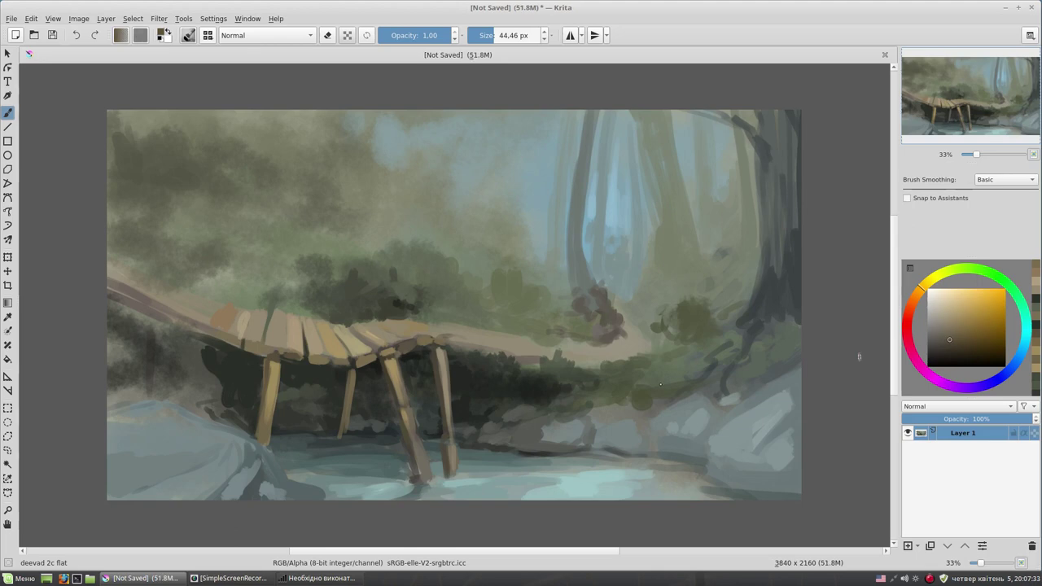
{"action": "left_click", "coordinate": [937, 343]}
{"action": "left_click_drag", "start_coordinate": [354, 369], "coordinate": [342, 430]}
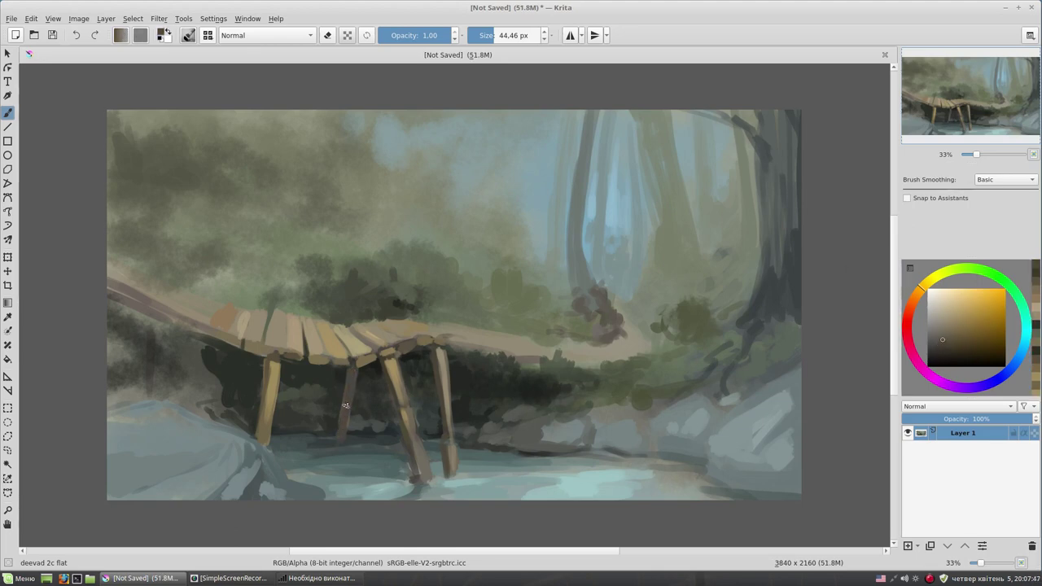
{"action": "left_click", "coordinate": [340, 440], "text": "ctrl"}
{"action": "left_click_drag", "start_coordinate": [338, 458], "coordinate": [340, 481]}
Add a diagonal brace from the left leg and highlight it in lighter brown
{"action": "left_click", "coordinate": [416, 446], "text": "ctrl"}
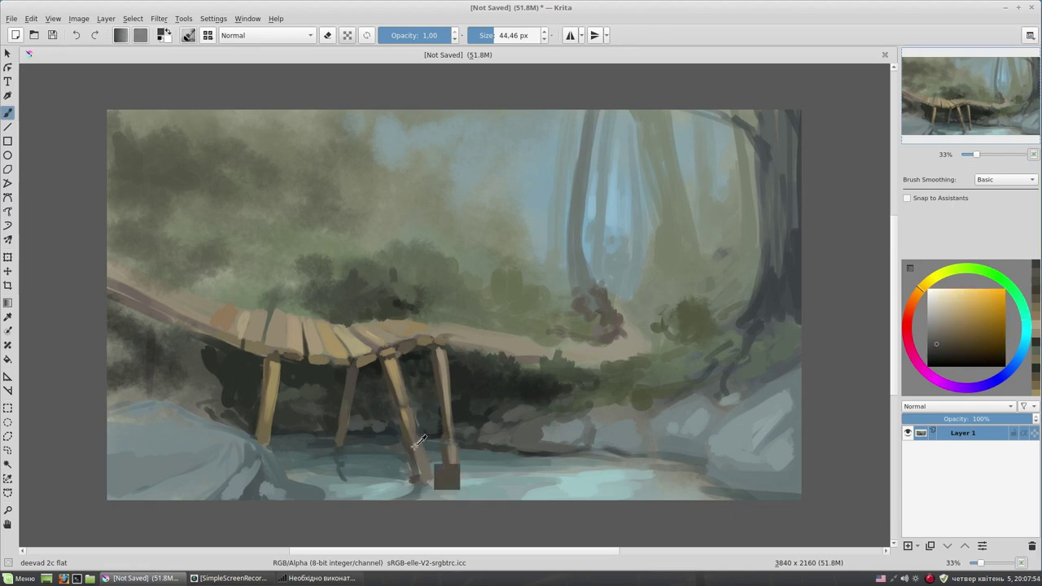
{"action": "left_click_drag", "start_coordinate": [346, 381], "coordinate": [407, 447]}
{"action": "left_click", "coordinate": [391, 430], "text": "ctrl"}
{"action": "left_click", "coordinate": [942, 326]}
{"action": "key", "text": "bracketleft"}
{"action": "left_click_drag", "start_coordinate": [377, 410], "coordinate": [411, 447]}
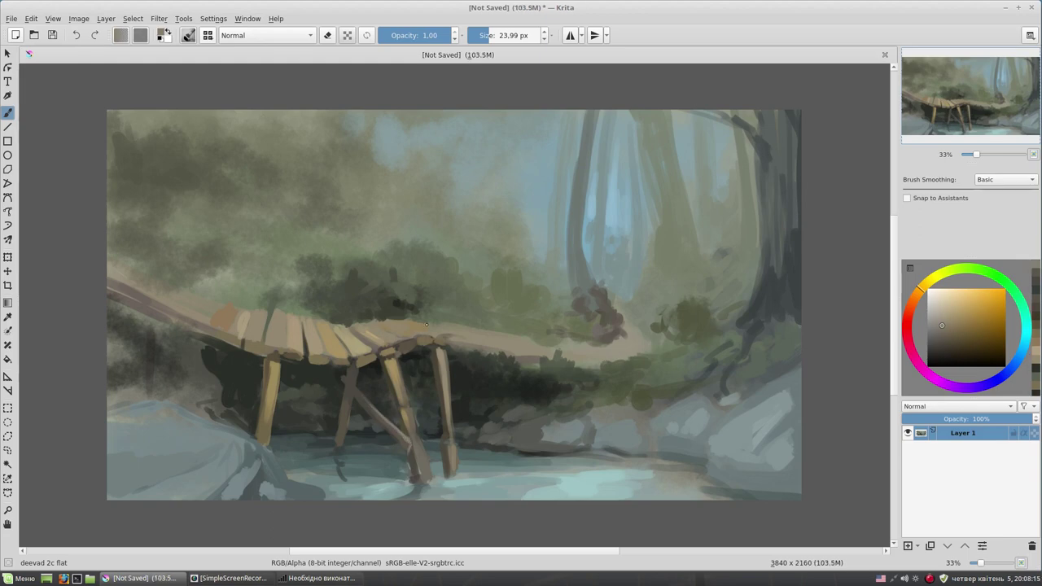
{"action": "key", "text": "bracketright"}
Darken the bridge deck's top edge with dark yellow-green strokes
{"action": "left_click", "coordinate": [411, 352], "text": "ctrl"}
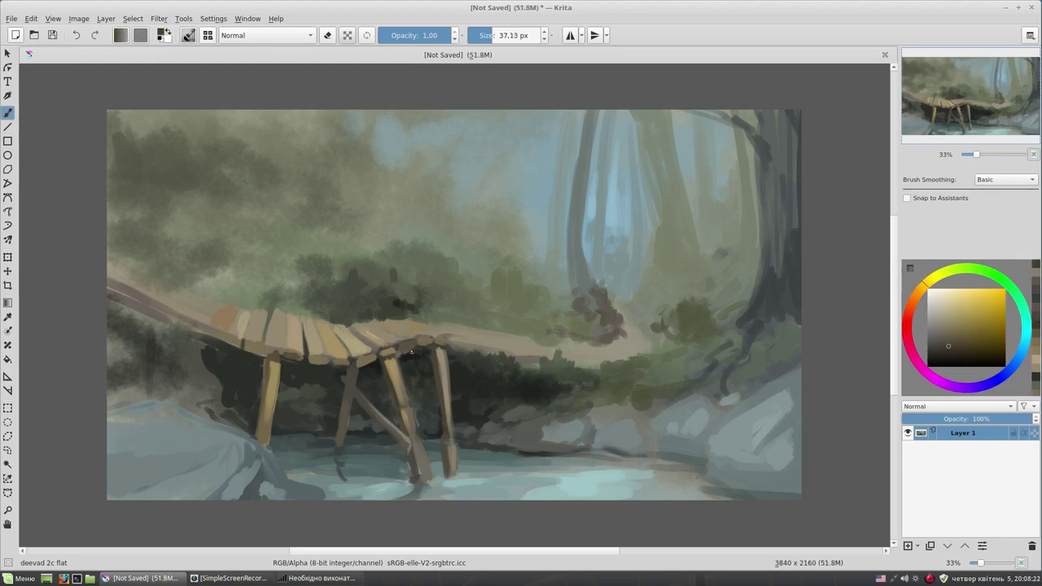
{"action": "key", "text": "bracketright"}
{"action": "key", "text": "bracketright"}
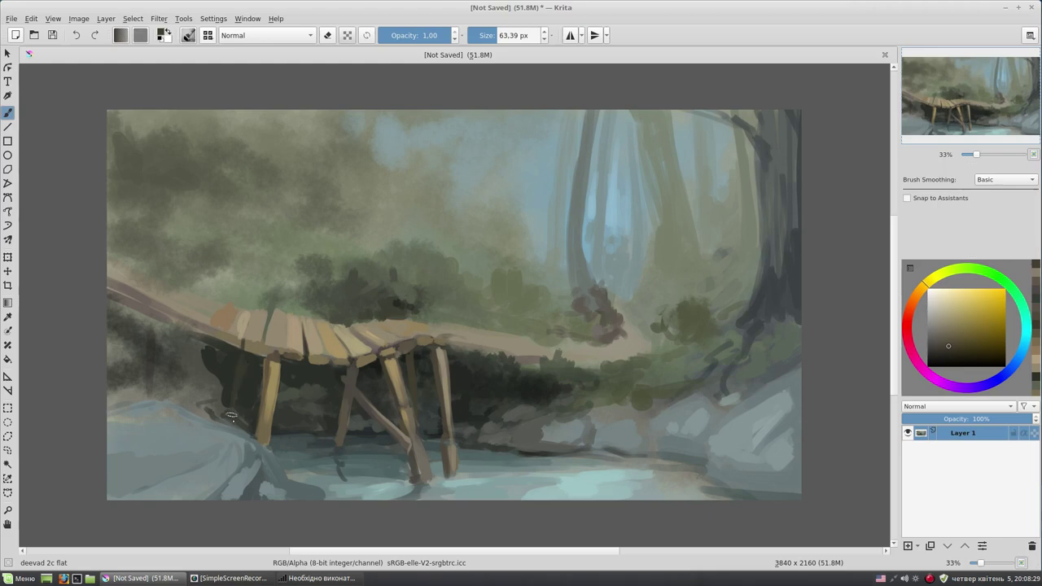
{"action": "left_click", "coordinate": [287, 377], "text": "ctrl"}
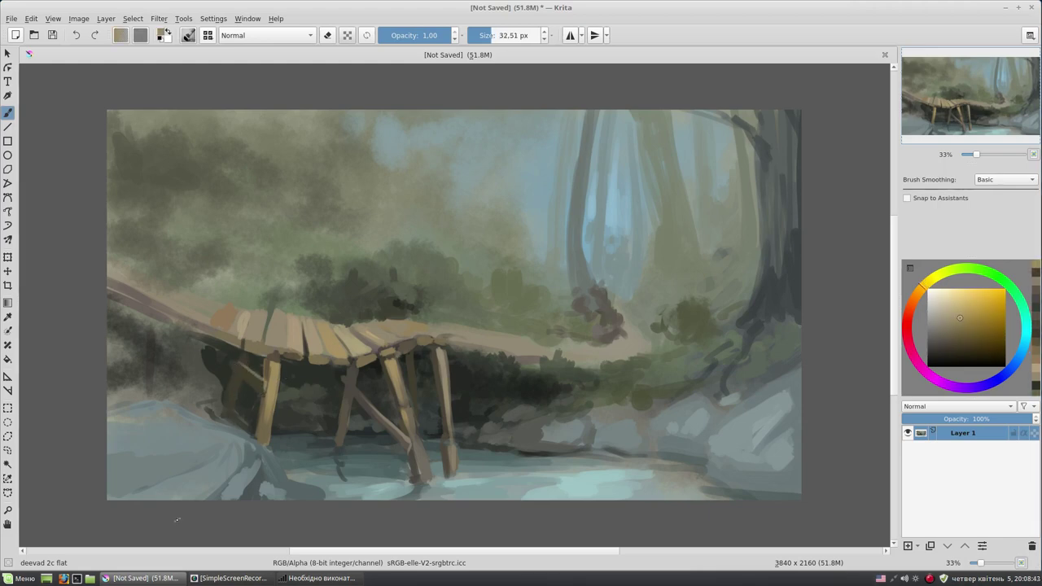
{"action": "left_click", "coordinate": [476, 351], "text": "ctrl"}
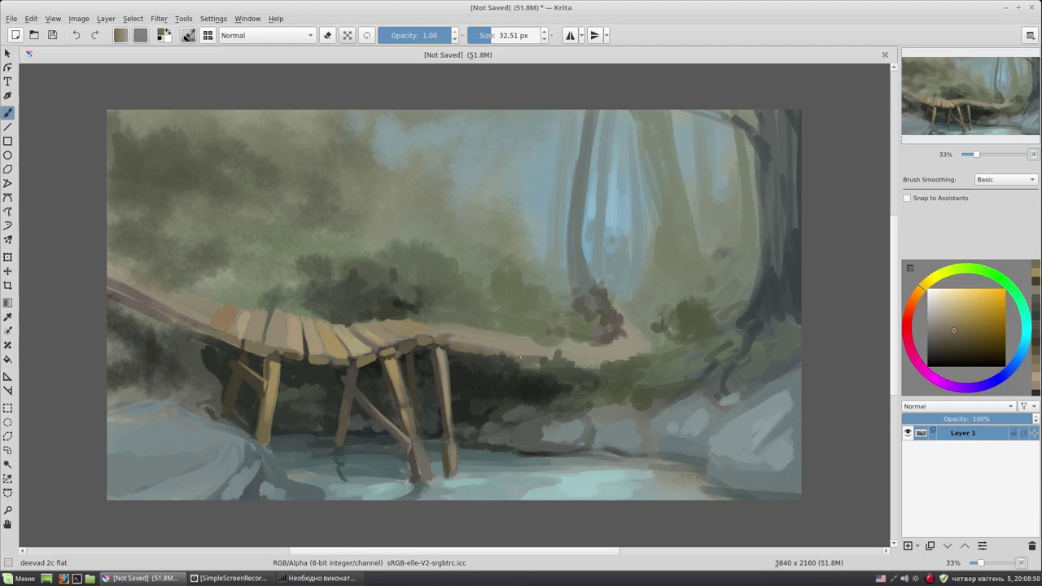
{"action": "left_click", "coordinate": [525, 429], "text": "ctrl"}
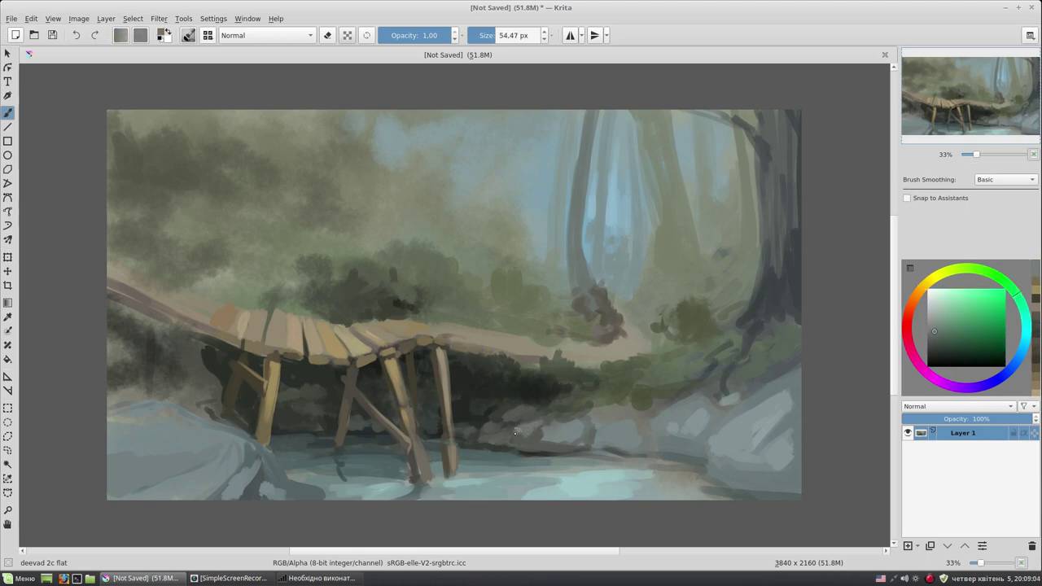
{"action": "left_click", "coordinate": [420, 350], "text": "ctrl"}
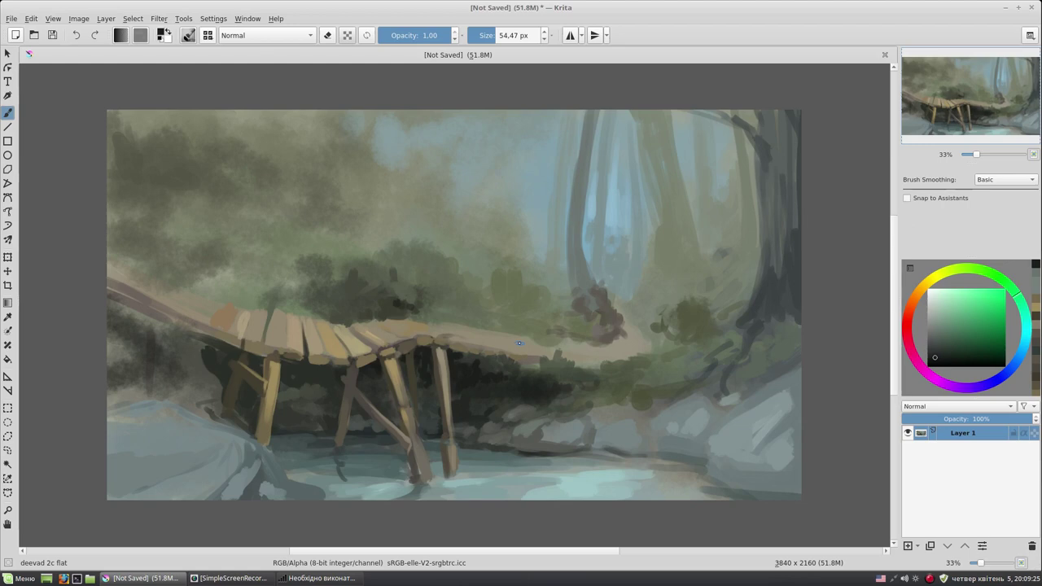
{"action": "left_click", "coordinate": [418, 303], "text": "ctrl"}
{"action": "left_click_drag", "start_coordinate": [424, 311], "coordinate": [500, 332]}
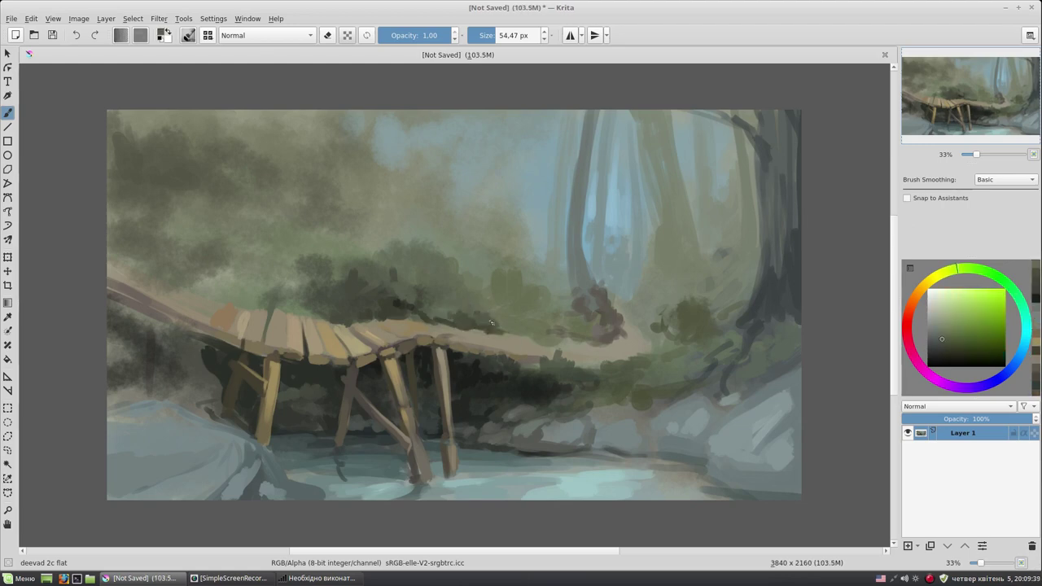
{"action": "left_click", "coordinate": [485, 317], "text": "ctrl"}
{"action": "left_click_drag", "start_coordinate": [490, 317], "coordinate": [545, 343]}
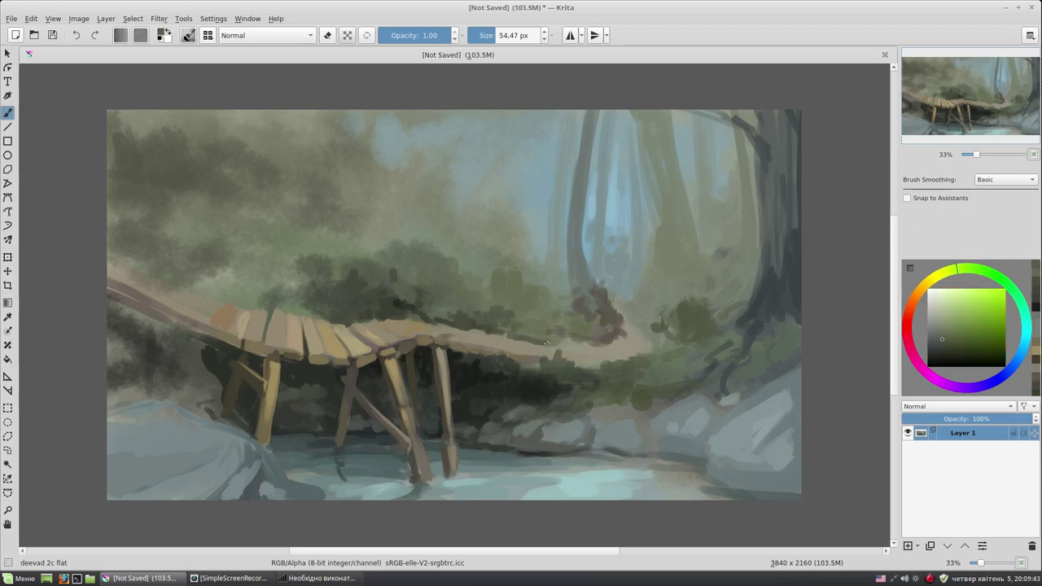
Paint light tan highlights along the bridge rail's right end
{"action": "left_click", "coordinate": [487, 352], "text": "ctrl"}
{"action": "left_click", "coordinate": [545, 371], "text": "ctrl"}
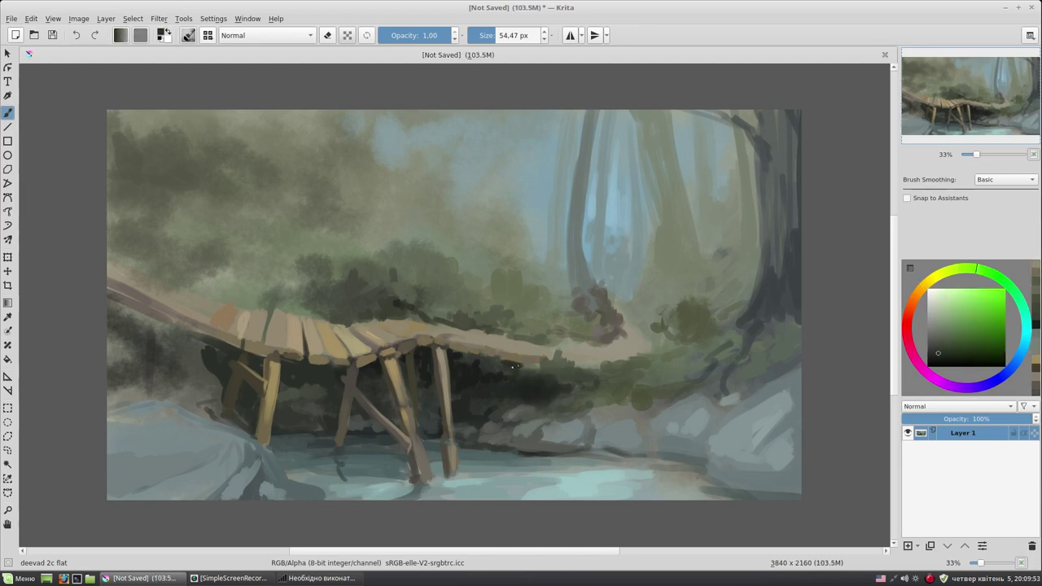
{"action": "left_click", "coordinate": [786, 328], "text": "ctrl"}
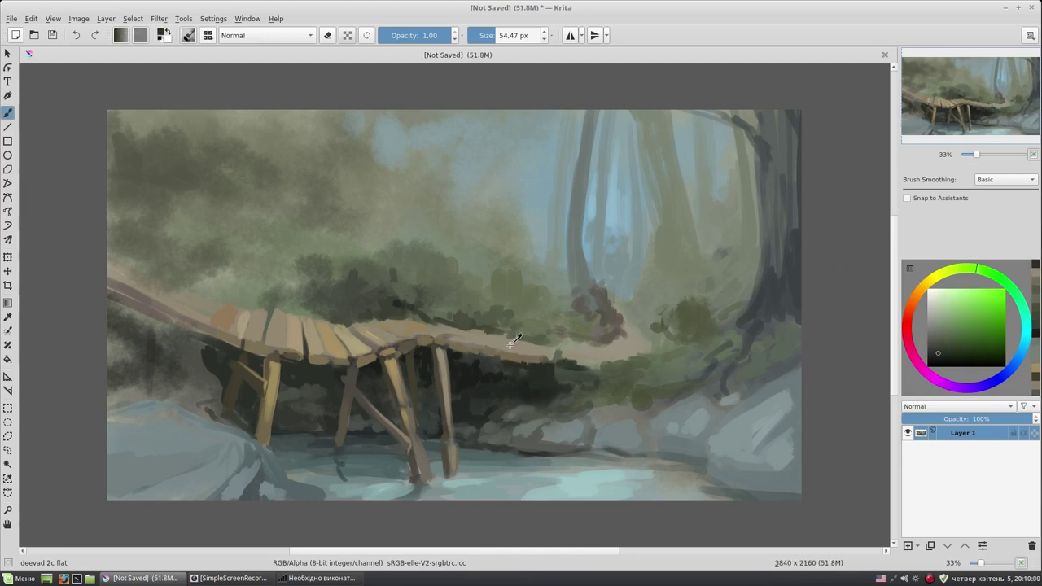
{"action": "left_click_drag", "start_coordinate": [492, 342], "coordinate": [515, 349]}
{"action": "left_click_drag", "start_coordinate": [453, 332], "coordinate": [547, 356]}
{"action": "left_click_drag", "start_coordinate": [561, 392], "coordinate": [503, 367]}
Paint a dark green line along the water's edge beneath the rocks
{"action": "left_click", "coordinate": [503, 367], "text": "ctrl"}
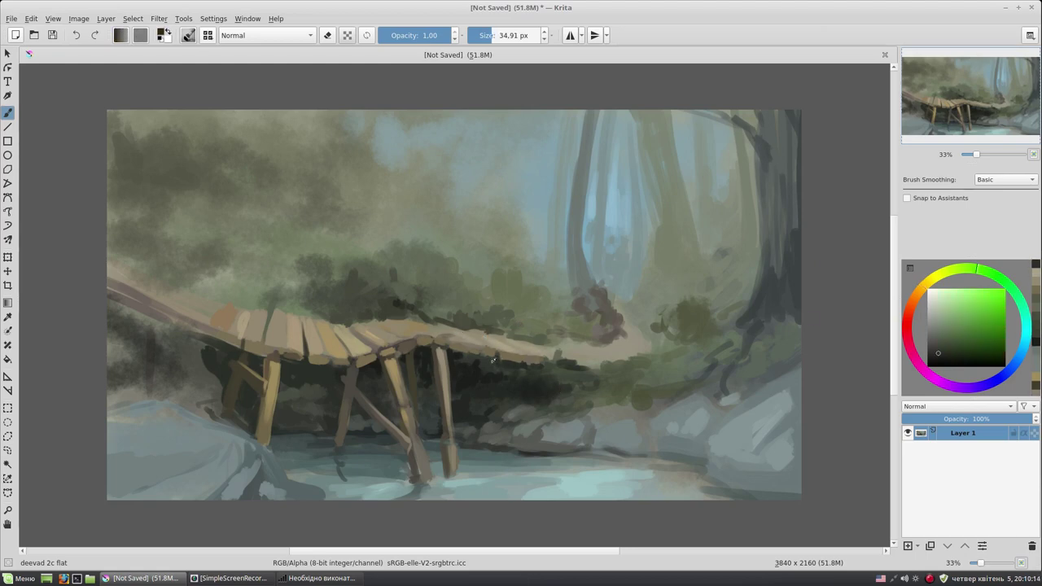
{"action": "left_click_drag", "start_coordinate": [513, 452], "coordinate": [708, 466]}
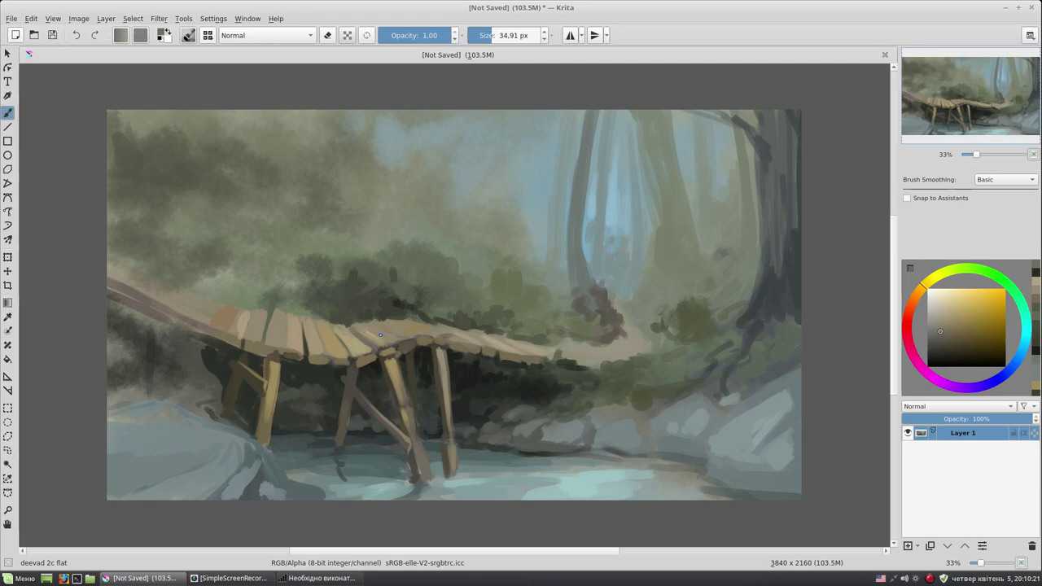
{"action": "left_click", "coordinate": [601, 447], "text": "ctrl"}
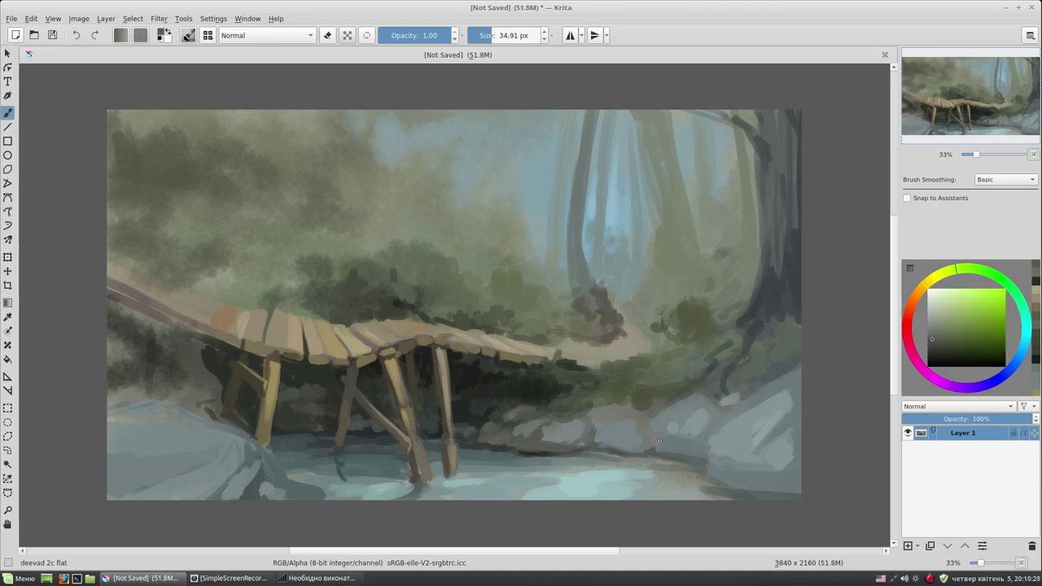
{"action": "left_click", "coordinate": [708, 459], "text": "ctrl"}
{"action": "mouse_move", "coordinate": [658, 441]}
{"action": "left_mouse_down"}
{"action": "mouse_move", "coordinate": [707, 458]}
{"action": "mouse_move", "coordinate": [570, 461]}
{"action": "left_mouse_up"}
Dab dark paint and lighter yellow-green moss patches along the lower water edge
{"action": "left_click", "coordinate": [570, 461], "text": "ctrl"}
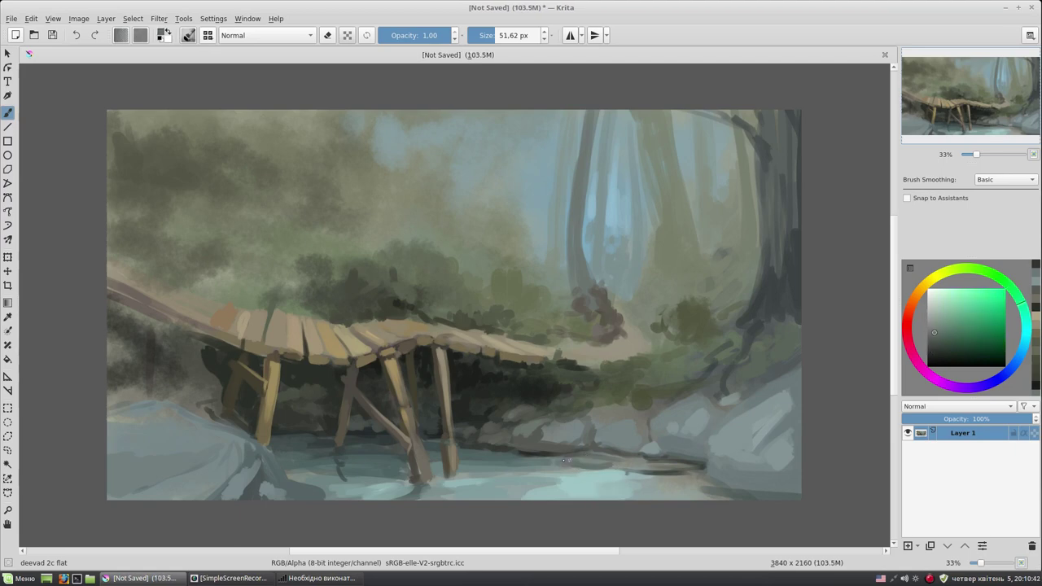
{"action": "left_click", "coordinate": [956, 269]}
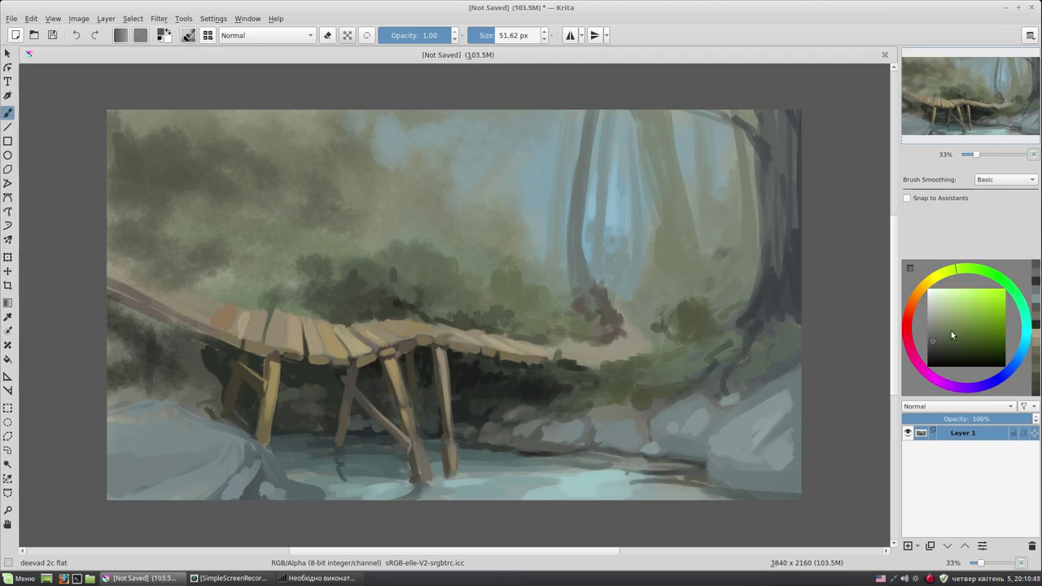
{"action": "left_click", "coordinate": [955, 327]}
{"action": "left_click_drag", "start_coordinate": [654, 472], "coordinate": [626, 471]}
{"action": "left_click_drag", "start_coordinate": [702, 494], "coordinate": [642, 492]}
Shade the right-hand rocks with darker grey-green strokes
{"action": "left_click", "coordinate": [643, 480], "text": "ctrl"}
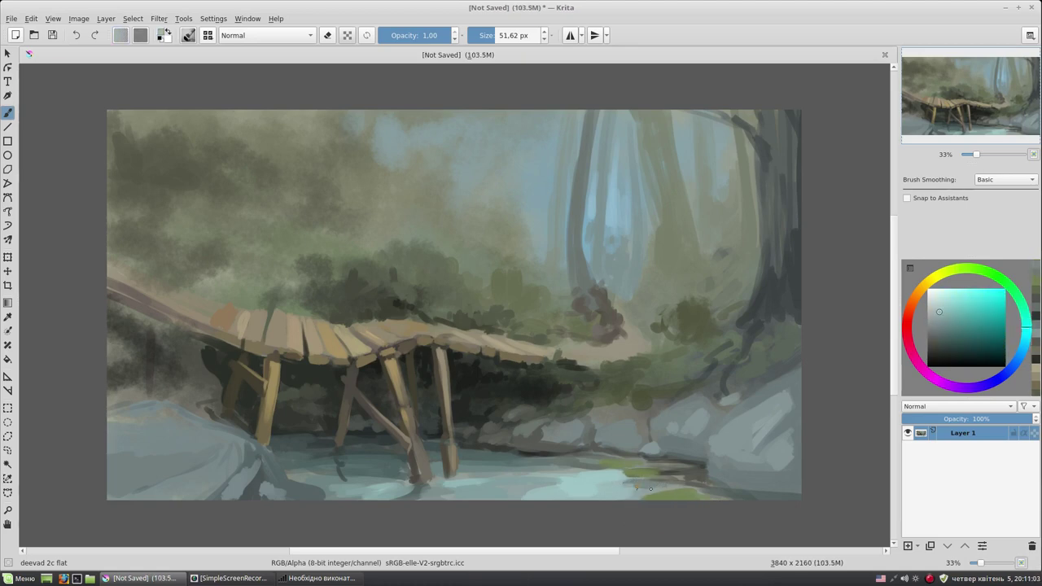
{"action": "left_click", "coordinate": [741, 398], "text": "ctrl"}
{"action": "left_click_drag", "start_coordinate": [716, 429], "coordinate": [697, 454]}
{"action": "left_click", "coordinate": [698, 456], "text": "ctrl"}
{"action": "left_click_drag", "start_coordinate": [731, 423], "coordinate": [720, 405]}
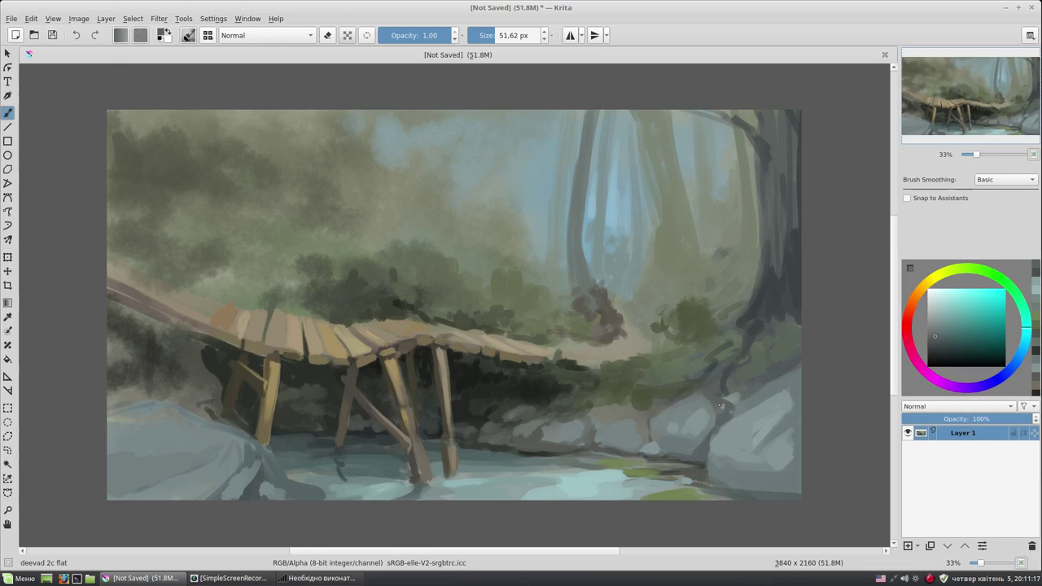
{"action": "left_click", "coordinate": [658, 417], "text": "ctrl"}
{"action": "left_click_drag", "start_coordinate": [657, 409], "coordinate": [647, 412]}
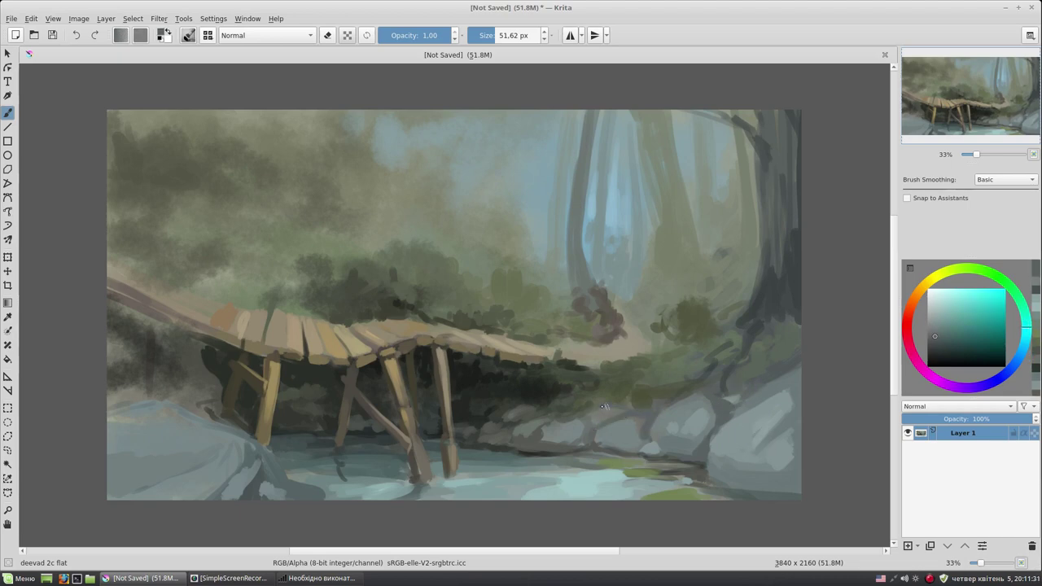
Dab brighter green moss on the right rock, enlarging the brush to about 70 px
{"action": "left_click", "coordinate": [933, 312]}
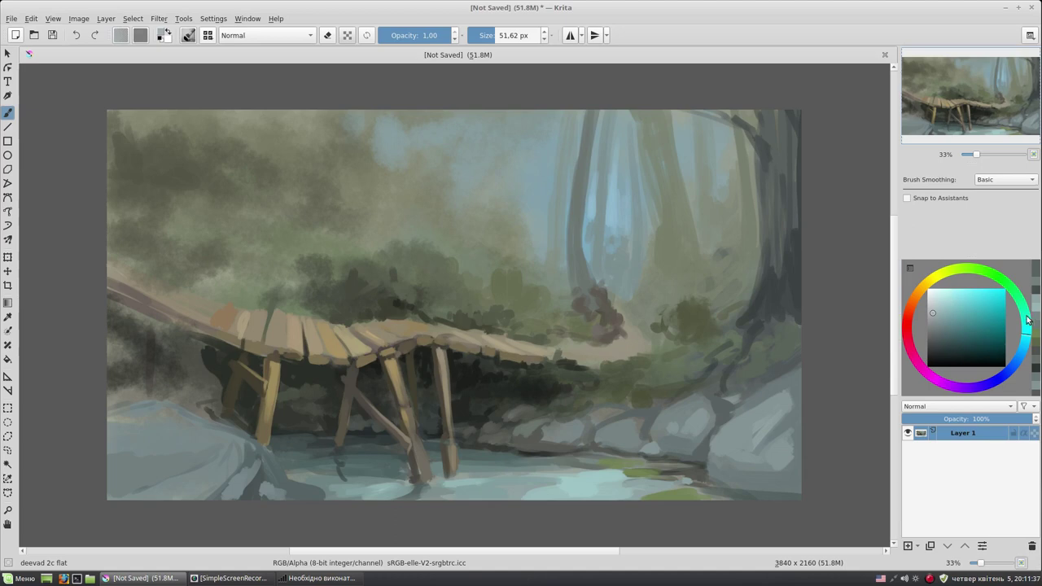
{"action": "left_click", "coordinate": [754, 438]}
{"action": "left_click", "coordinate": [780, 394], "text": "ctrl"}
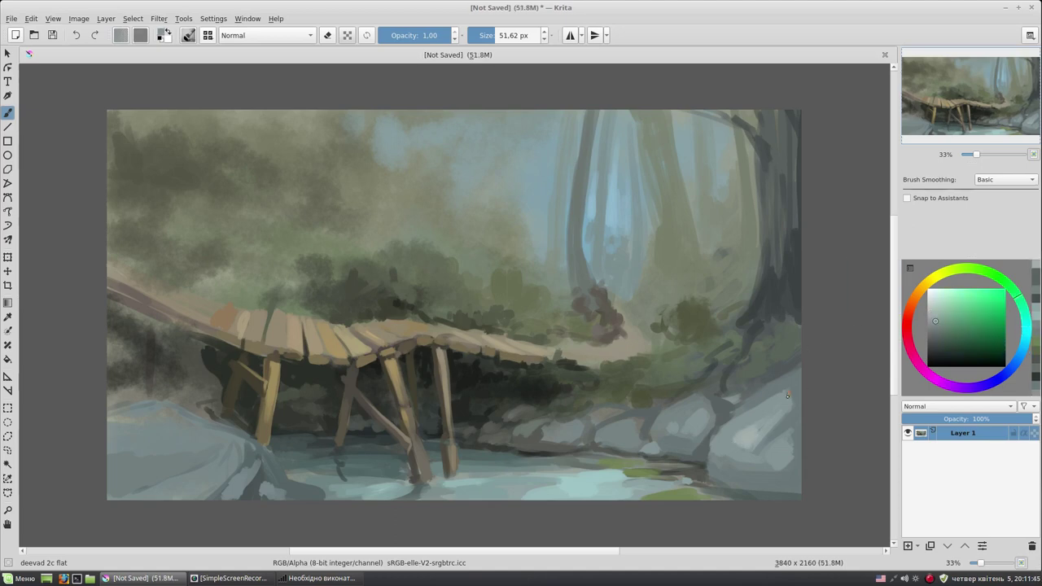
{"action": "left_click", "coordinate": [1013, 278]}
{"action": "left_click", "coordinate": [946, 321]}
{"action": "left_click_drag", "start_coordinate": [795, 399], "coordinate": [794, 386]}
{"action": "key", "text": "bracketright"}
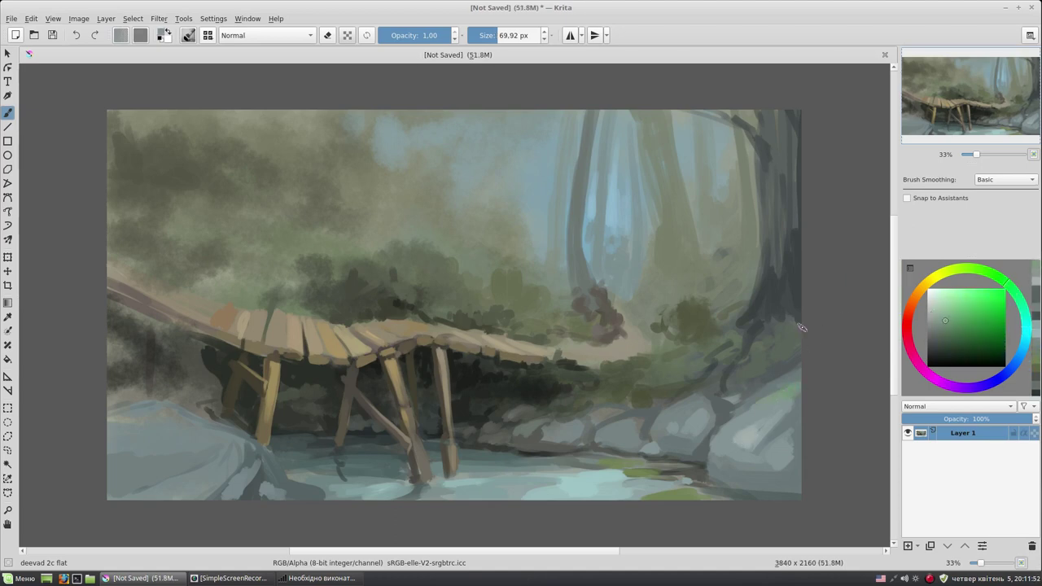
{"action": "key", "text": "bracketleft"}
{"action": "left_click", "coordinate": [620, 337], "text": "ctrl"}
Paint a light tan path beyond the bridge end with darker orange-tan edges
{"action": "left_click_drag", "start_coordinate": [945, 324], "coordinate": [952, 315]}
{"action": "left_click_drag", "start_coordinate": [588, 355], "coordinate": [651, 341]}
{"action": "left_click", "coordinate": [929, 280]}
{"action": "left_click", "coordinate": [940, 342]}
{"action": "left_click_drag", "start_coordinate": [620, 342], "coordinate": [568, 349]}
{"action": "left_click", "coordinate": [635, 345], "text": "ctrl"}
{"action": "left_click_drag", "start_coordinate": [636, 344], "coordinate": [568, 349]}
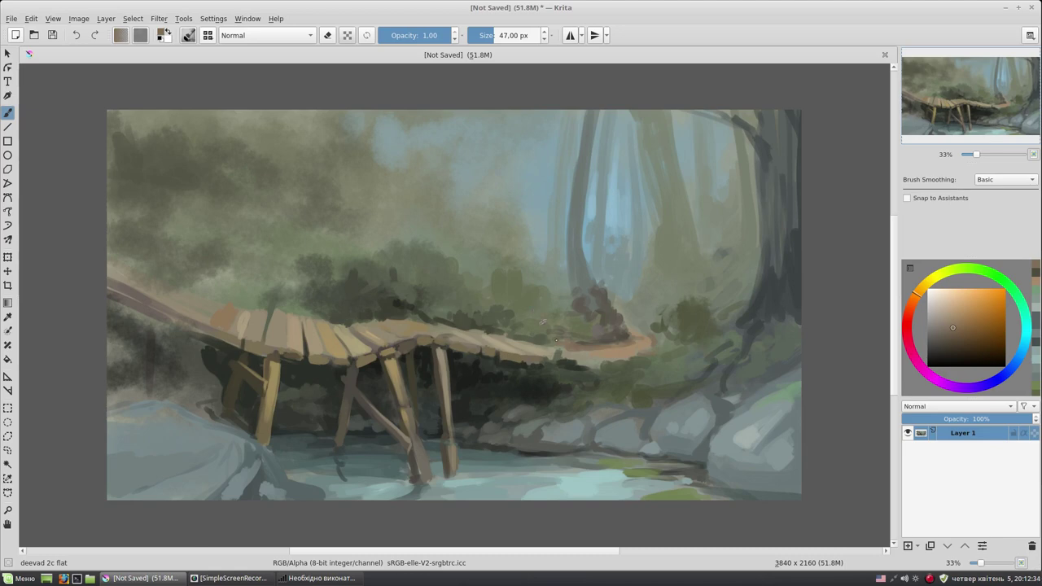
Rework the background tree trunk with light blue strokes and dark olive and teal lines
{"action": "left_click", "coordinate": [627, 310], "text": "ctrl"}
{"action": "left_click", "coordinate": [623, 288], "text": "ctrl"}
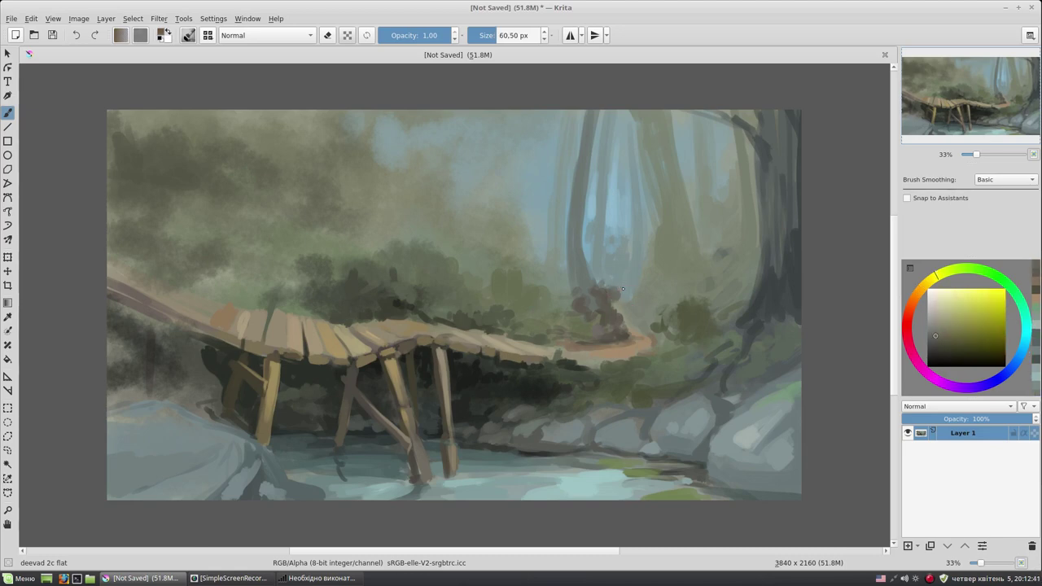
{"action": "left_click", "coordinate": [587, 256], "text": "ctrl"}
{"action": "mouse_move", "coordinate": [565, 237]}
{"action": "left_mouse_down"}
{"action": "mouse_move", "coordinate": [557, 154]}
{"action": "mouse_move", "coordinate": [573, 125]}
{"action": "left_mouse_up"}
{"action": "left_click", "coordinate": [619, 231], "text": "ctrl"}
{"action": "left_click_drag", "start_coordinate": [548, 207], "coordinate": [548, 153]}
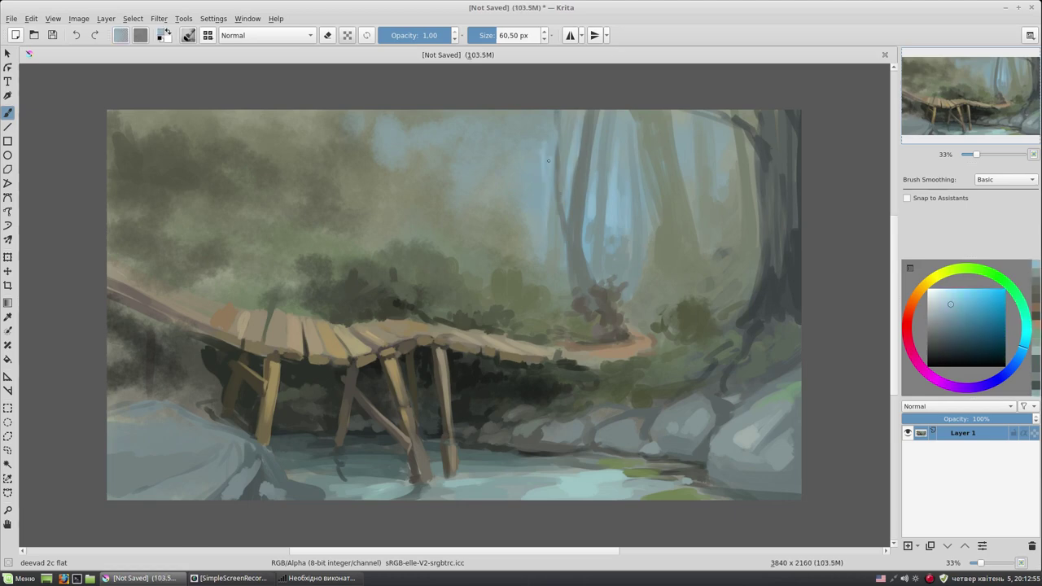
{"action": "left_click", "coordinate": [619, 260], "text": "ctrl"}
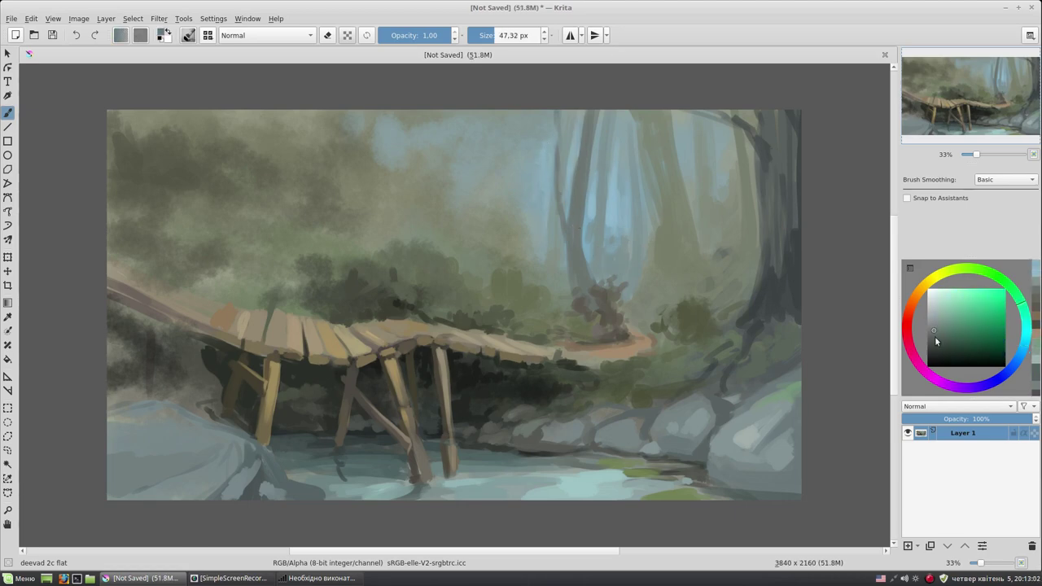
{"action": "left_click_drag", "start_coordinate": [574, 285], "coordinate": [576, 230]}
{"action": "mouse_move", "coordinate": [578, 167]}
{"action": "left_mouse_down"}
{"action": "mouse_move", "coordinate": [579, 238]}
{"action": "mouse_move", "coordinate": [563, 285]}
{"action": "left_mouse_up"}
{"action": "left_click", "coordinate": [568, 229], "text": "ctrl"}
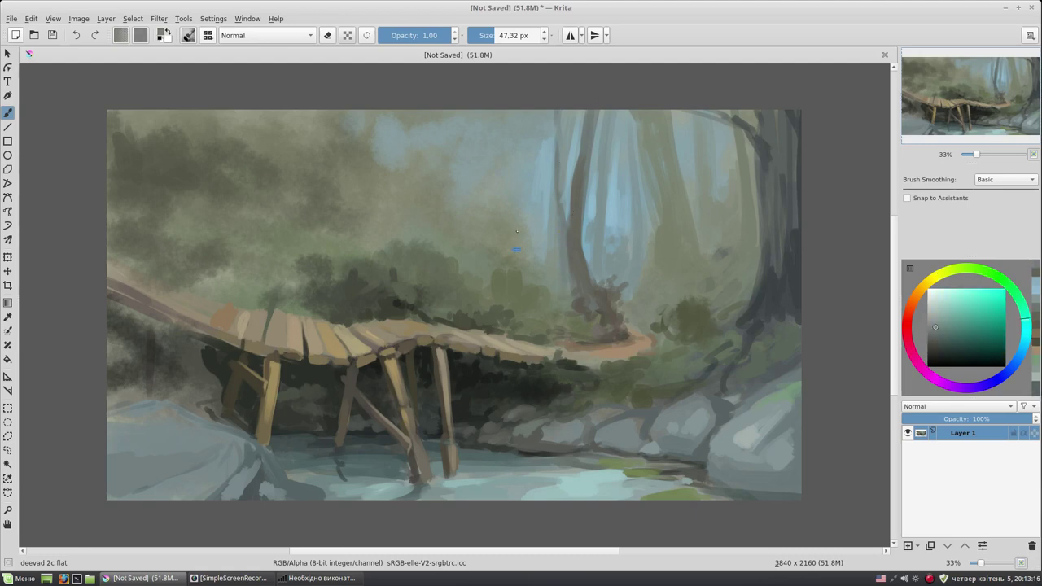
Dab olive green foliage near the rocks with a 72 px brush
{"action": "left_click", "coordinate": [669, 402], "text": "ctrl"}
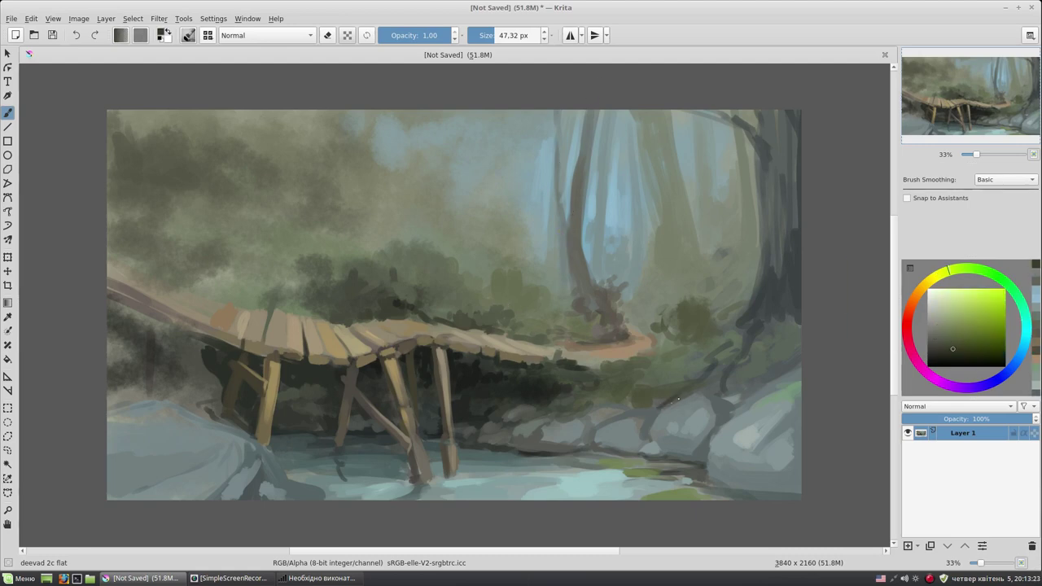
{"action": "key", "text": "bracketright"}
{"action": "left_click_drag", "start_coordinate": [662, 400], "coordinate": [673, 396]}
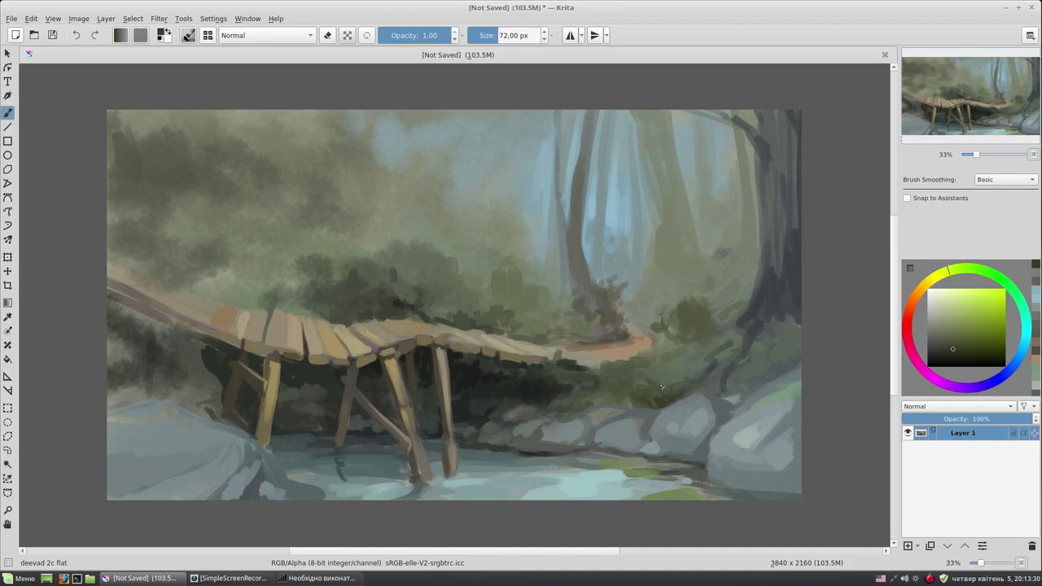
Paint dark olive foliage near the right rocks, shrinking the brush to about 60 px
{"action": "left_click", "coordinate": [575, 388], "text": "ctrl"}
{"action": "left_click", "coordinate": [682, 381], "text": "ctrl"}
{"action": "mouse_move", "coordinate": [726, 402]}
{"action": "left_mouse_down"}
{"action": "mouse_move", "coordinate": [796, 358]}
{"action": "mouse_move", "coordinate": [751, 366]}
{"action": "left_mouse_up"}
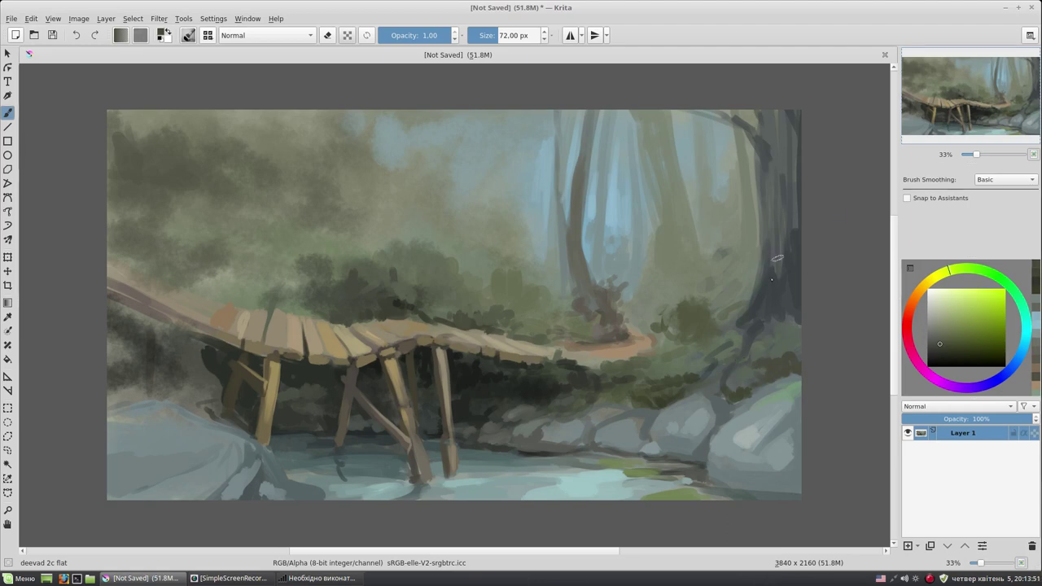
{"action": "left_click", "coordinate": [733, 360], "text": "ctrl"}
{"action": "left_click", "coordinate": [781, 320], "text": "ctrl"}
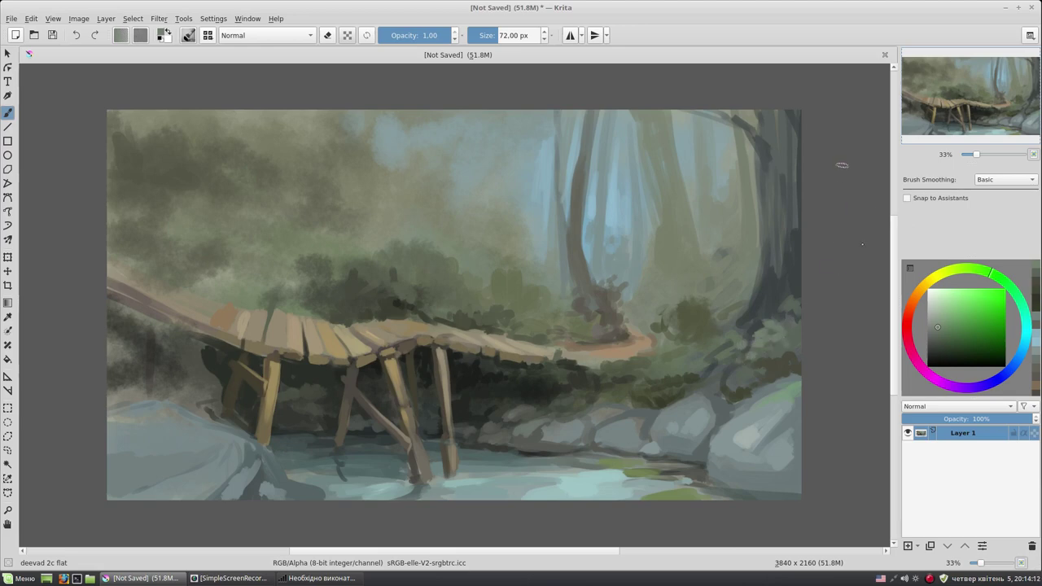
{"action": "left_click", "coordinate": [787, 346], "text": "ctrl"}
{"action": "left_click_drag", "start_coordinate": [774, 349], "coordinate": [753, 343]}
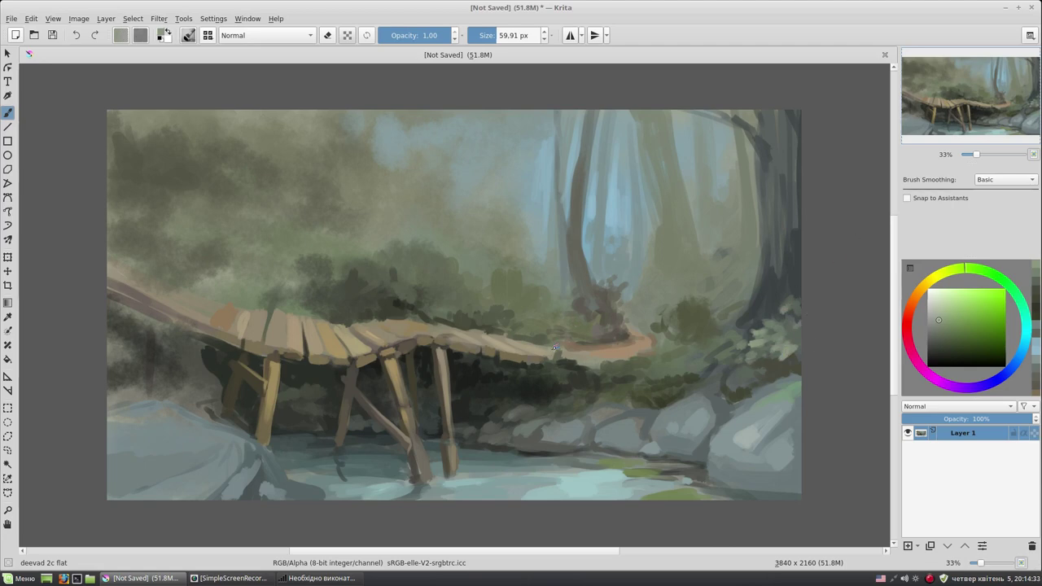
Dab yellow-olive leafy strokes on the bush above the rocks
{"action": "left_click", "coordinate": [609, 303], "text": "ctrl"}
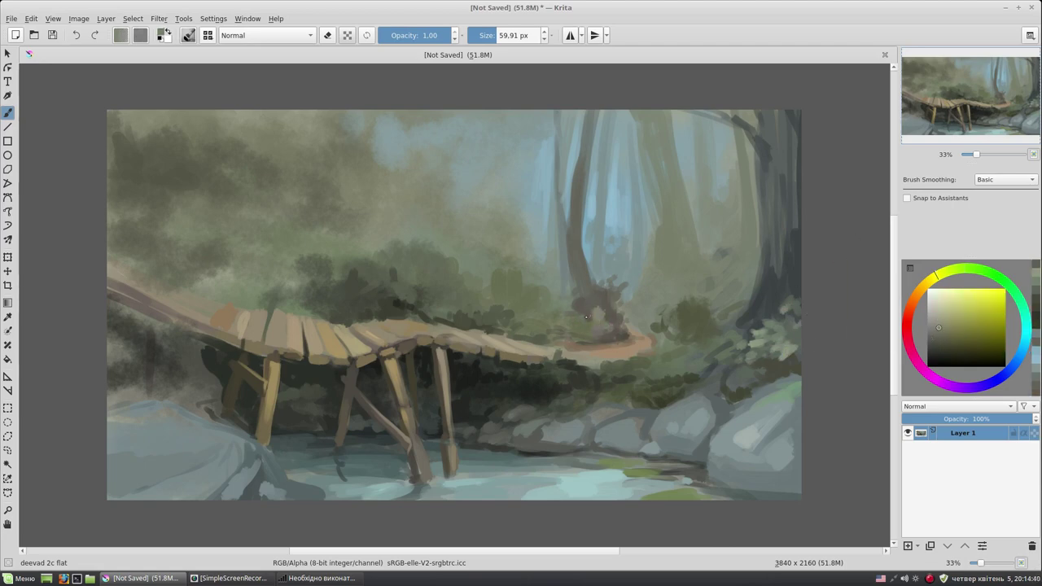
{"action": "left_click", "coordinate": [606, 322], "text": "ctrl"}
{"action": "mouse_move", "coordinate": [601, 326]}
{"action": "left_mouse_down"}
{"action": "mouse_move", "coordinate": [640, 350]}
{"action": "mouse_move", "coordinate": [594, 317]}
{"action": "left_mouse_up"}
{"action": "left_click", "coordinate": [603, 308], "text": "ctrl"}
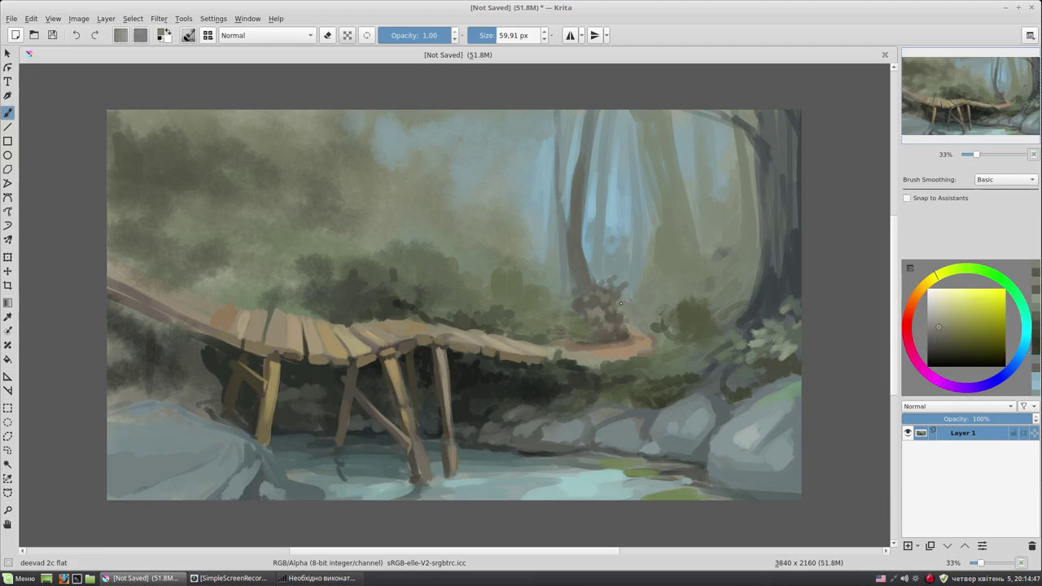
Paint dark olive strokes on the bush left of the shrub with a 39 px brush
{"action": "left_click", "coordinate": [624, 346], "text": "ctrl"}
{"action": "mouse_move", "coordinate": [651, 338]}
{"action": "left_mouse_down"}
{"action": "mouse_move", "coordinate": [637, 336]}
{"action": "mouse_move", "coordinate": [659, 335]}
{"action": "left_mouse_up"}
{"action": "left_click", "coordinate": [677, 344], "text": "ctrl"}
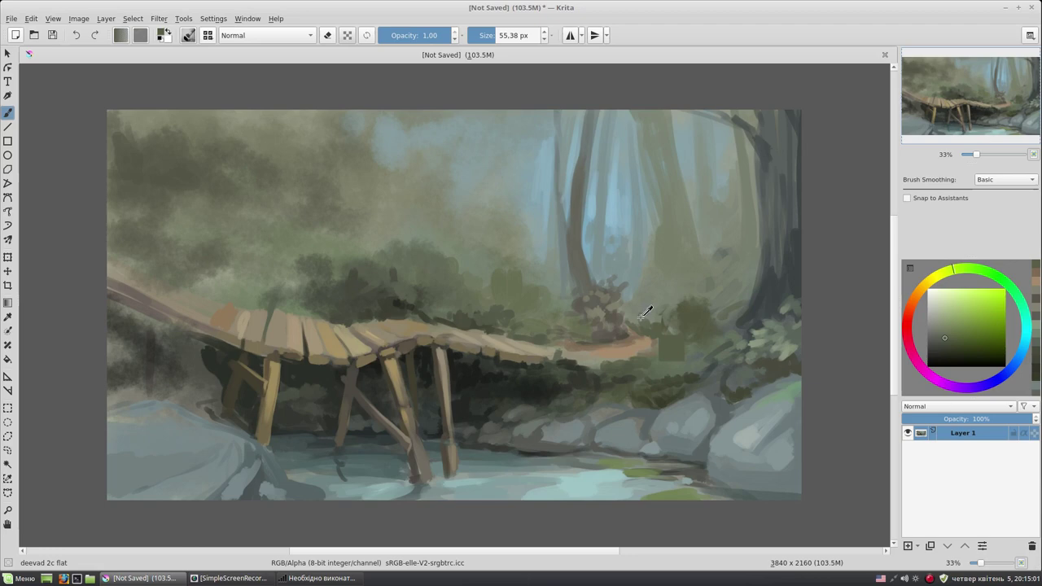
{"action": "left_click", "coordinate": [644, 336], "text": "ctrl"}
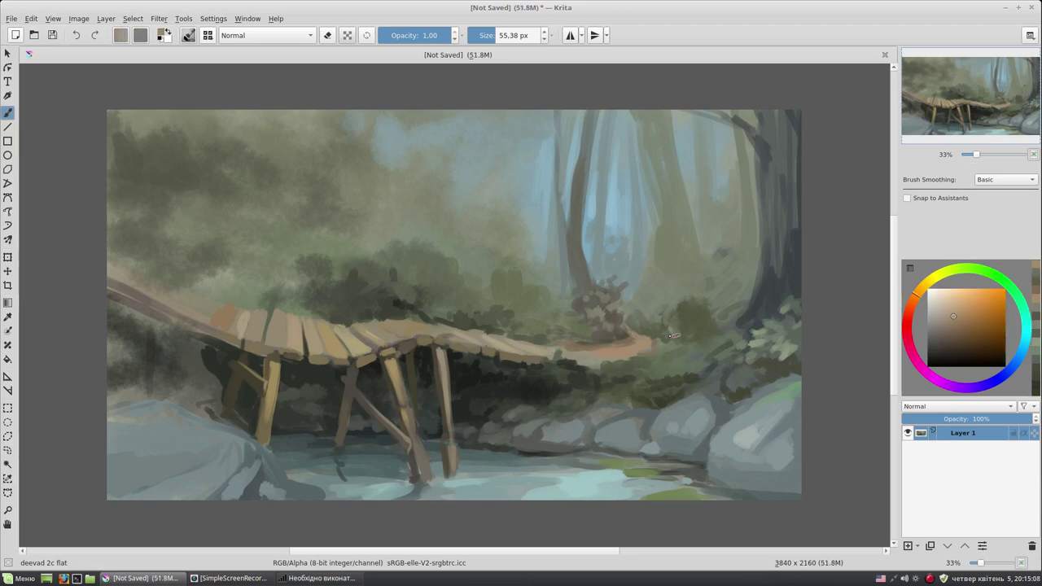
{"action": "left_click", "coordinate": [620, 334], "text": "ctrl"}
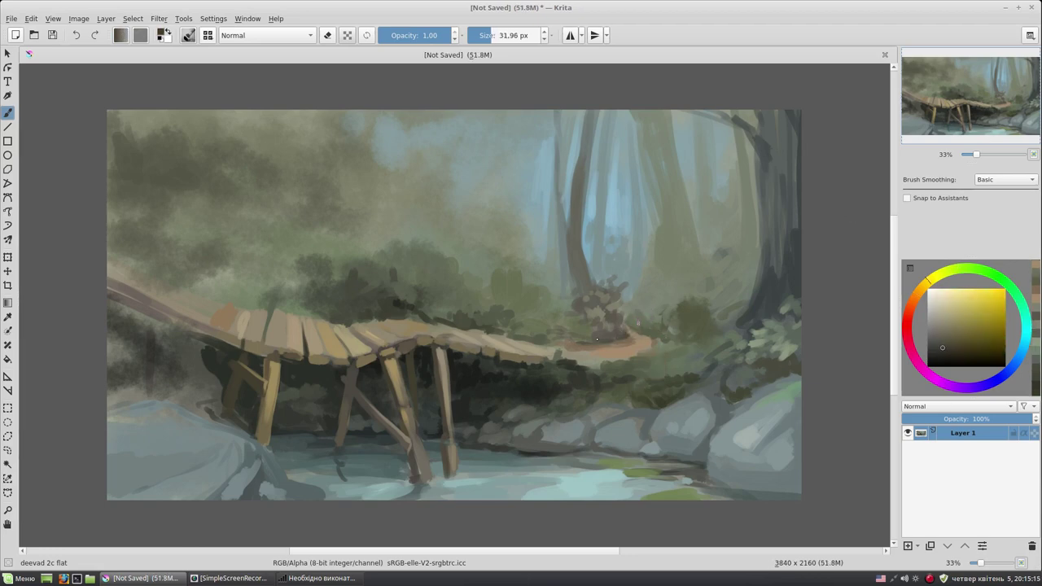
{"action": "key", "text": "bracketright"}
{"action": "key", "text": "bracketright"}
{"action": "left_click_drag", "start_coordinate": [537, 307], "coordinate": [560, 322]}
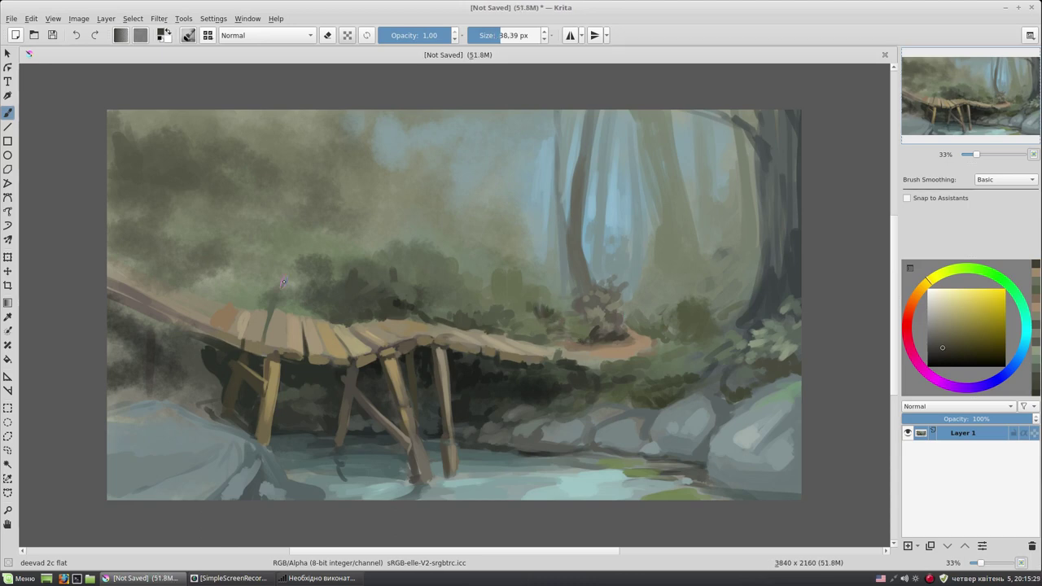
Brighten the rock with a light grey-teal stroke and sample grey-green tones
{"action": "left_click", "coordinate": [770, 413], "text": "ctrl"}
{"action": "mouse_move", "coordinate": [769, 413]}
{"action": "left_mouse_down"}
{"action": "mouse_move", "coordinate": [737, 431]}
{"action": "mouse_move", "coordinate": [747, 416]}
{"action": "left_mouse_up"}
{"action": "left_click", "coordinate": [775, 406], "text": "ctrl"}
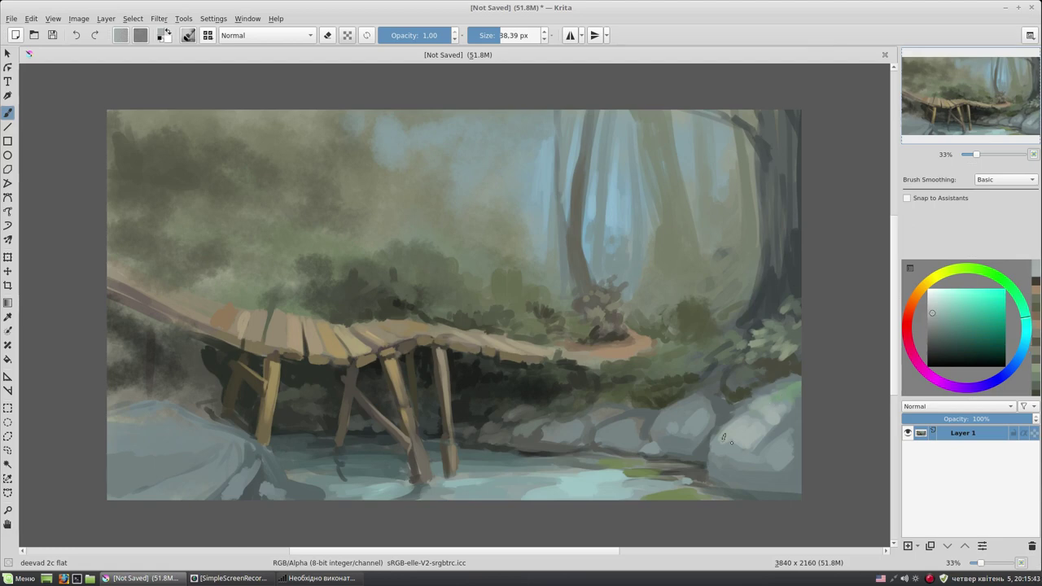
{"action": "left_click", "coordinate": [645, 418], "text": "ctrl"}
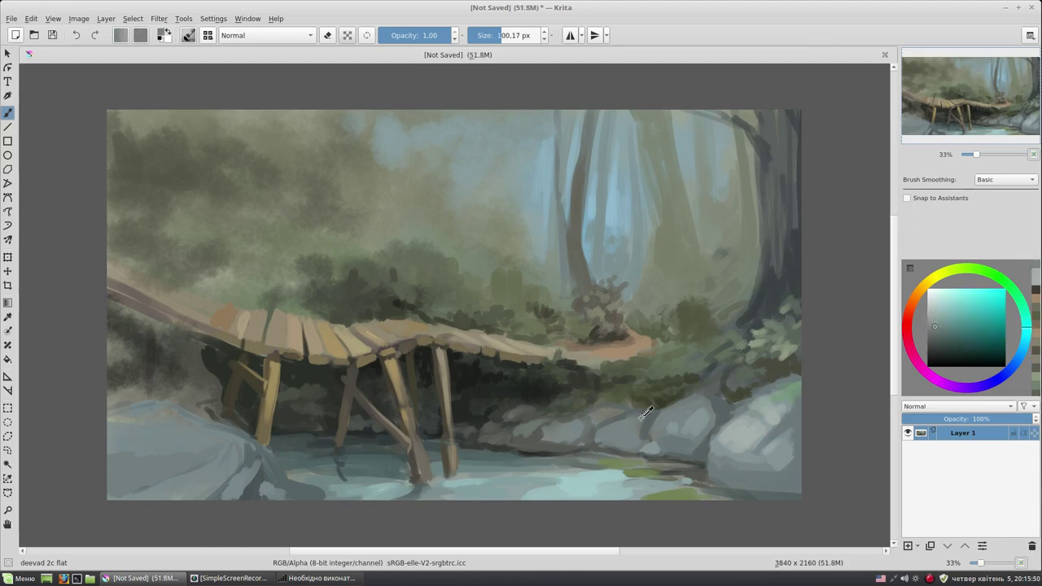
{"action": "left_click_drag", "start_coordinate": [707, 455], "coordinate": [676, 455], "text": "shift"}
{"action": "left_click", "coordinate": [628, 424], "text": "ctrl"}
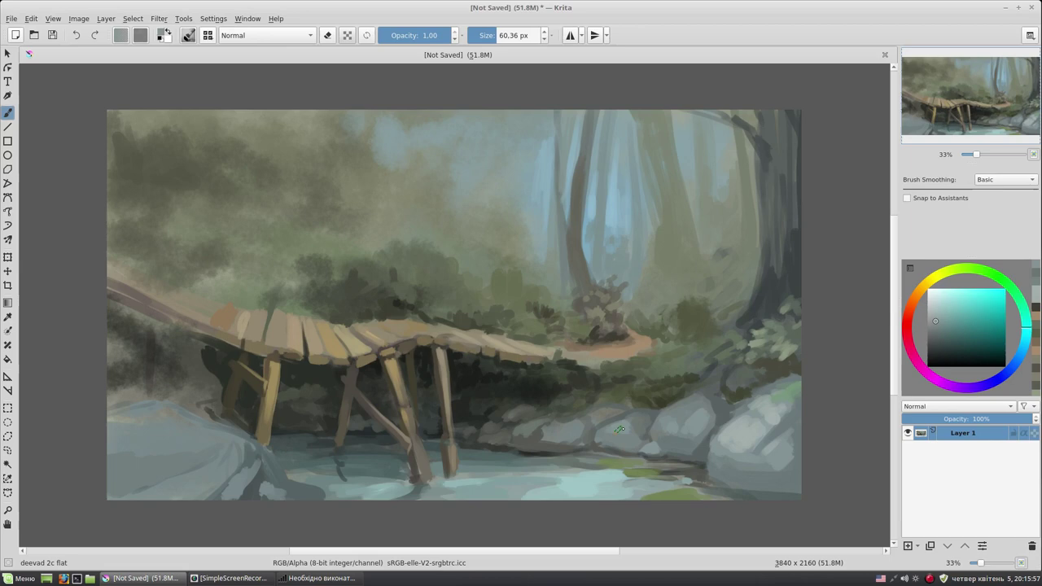
{"action": "left_click", "coordinate": [608, 445], "text": "ctrl"}
{"action": "left_click", "coordinate": [544, 445], "text": "ctrl"}
{"action": "left_click", "coordinate": [571, 441], "text": "ctrl"}
{"action": "left_click", "coordinate": [623, 414], "text": "ctrl"}
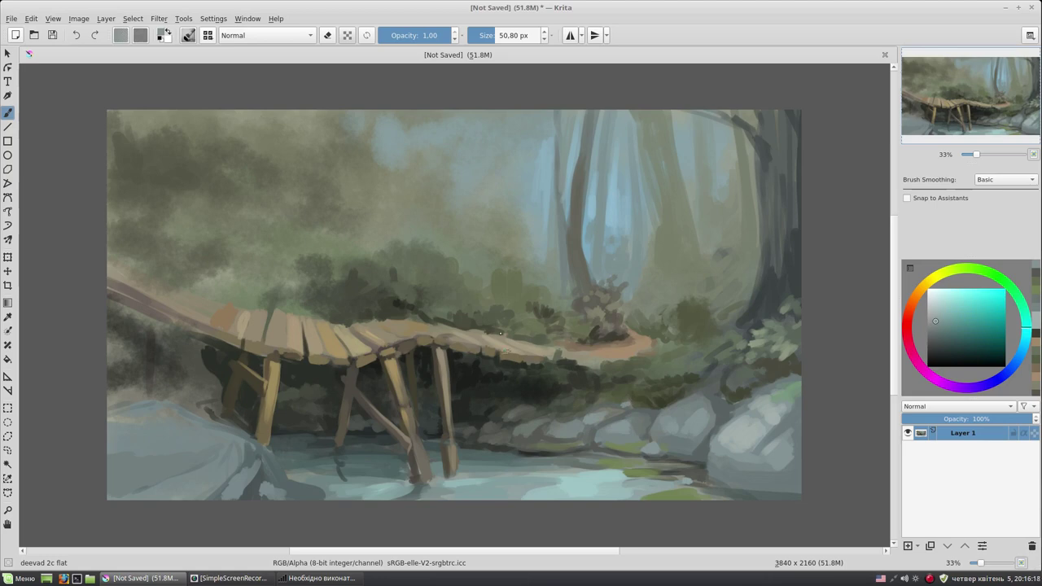
Paint two dark brown posts under the bridge's right end
{"action": "left_click", "coordinate": [467, 375], "text": "ctrl"}
{"action": "mouse_move", "coordinate": [515, 365]}
{"action": "left_mouse_down"}
{"action": "mouse_move", "coordinate": [534, 460]}
{"action": "mouse_move", "coordinate": [501, 367]}
{"action": "mouse_move", "coordinate": [530, 419]}
{"action": "mouse_move", "coordinate": [514, 418]}
{"action": "left_mouse_up"}
{"action": "left_click", "coordinate": [524, 420], "text": "ctrl"}
Add a lighter highlight along the new post and a short dark brace between the posts
{"action": "left_click", "coordinate": [949, 334]}
{"action": "left_click", "coordinate": [505, 391], "text": "ctrl"}
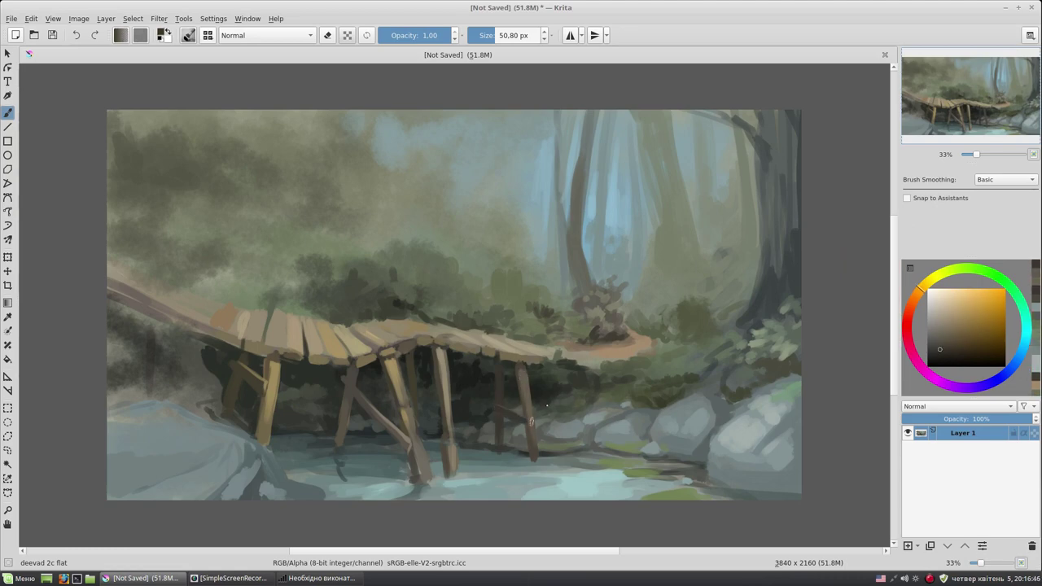
{"action": "left_click", "coordinate": [552, 386], "text": "ctrl"}
{"action": "left_click", "coordinate": [534, 393], "text": "ctrl"}
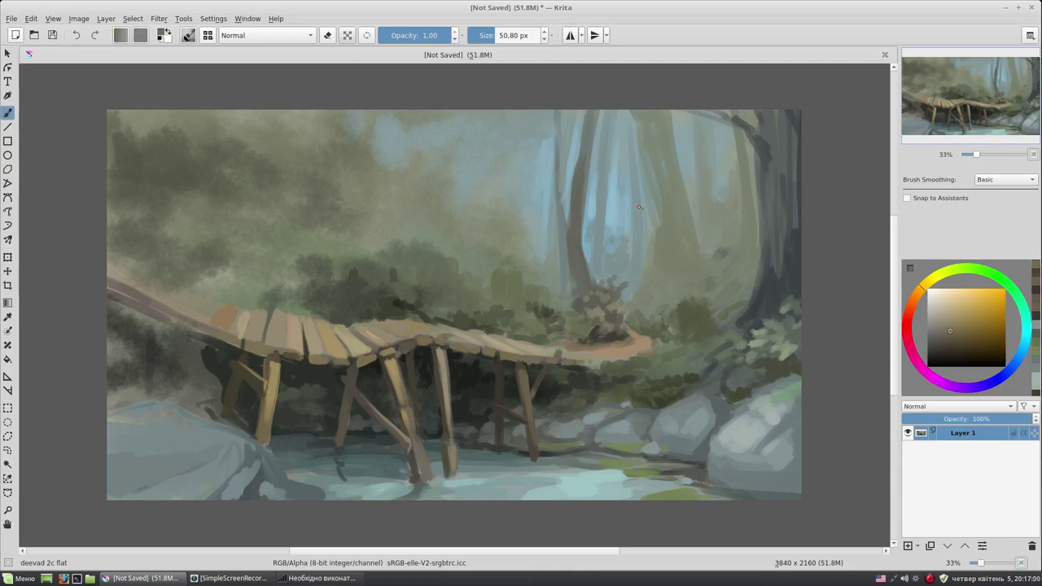
Paint a light diagonal brace under the bridge, then a darker stroke along it
{"action": "left_click", "coordinate": [525, 379], "text": "ctrl"}
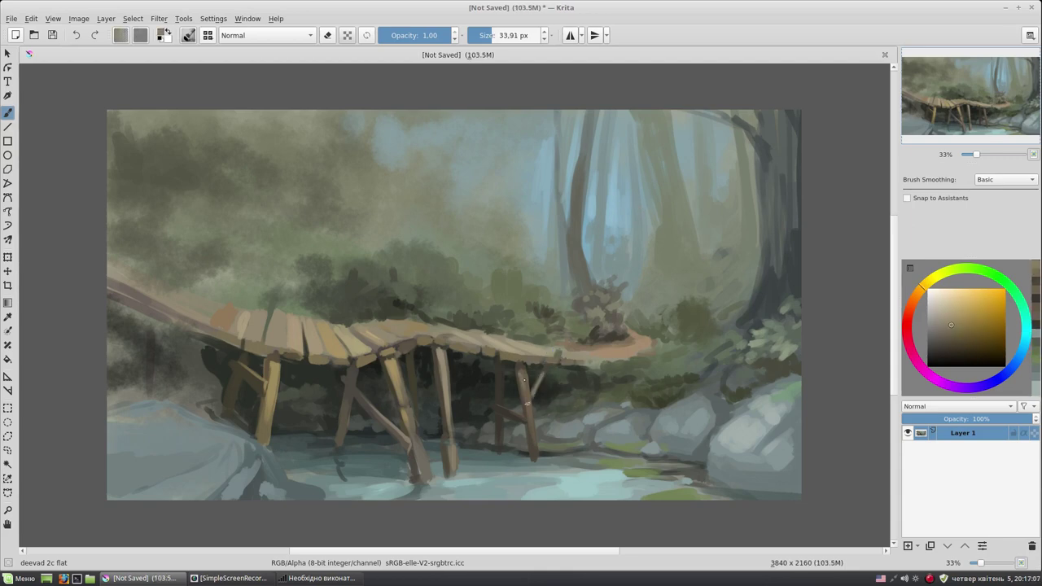
{"action": "mouse_move", "coordinate": [517, 368]}
{"action": "left_mouse_down"}
{"action": "mouse_move", "coordinate": [450, 388]}
{"action": "mouse_move", "coordinate": [464, 380]}
{"action": "left_mouse_up"}
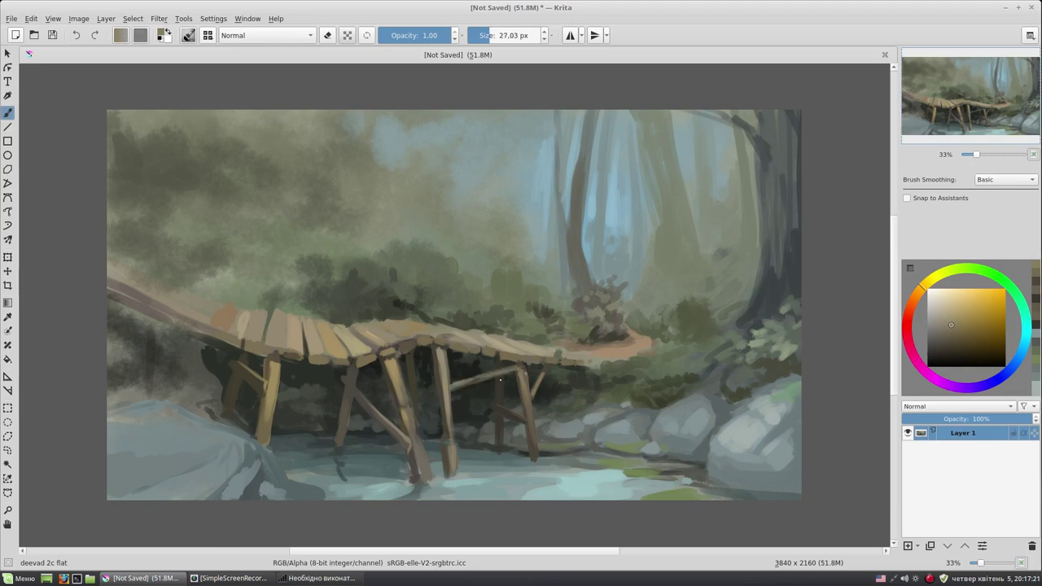
{"action": "left_click", "coordinate": [534, 371], "text": "ctrl"}
{"action": "left_click_drag", "start_coordinate": [534, 371], "coordinate": [454, 388]}
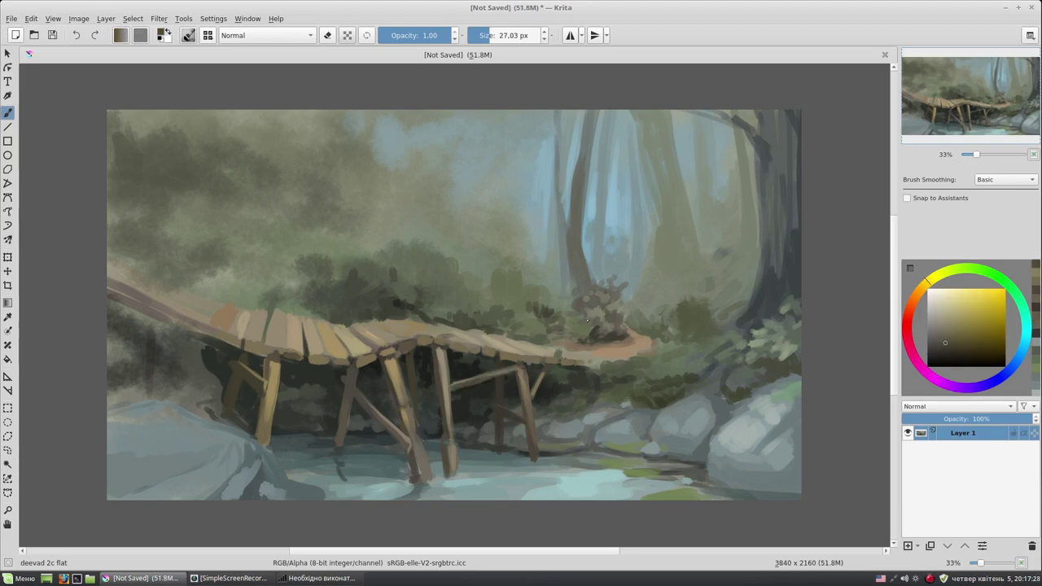
Lighten the orange-brown, dab a muted-cyan highlight near the rocks, and sample olive greens
{"action": "left_click", "coordinate": [563, 383], "text": "ctrl"}
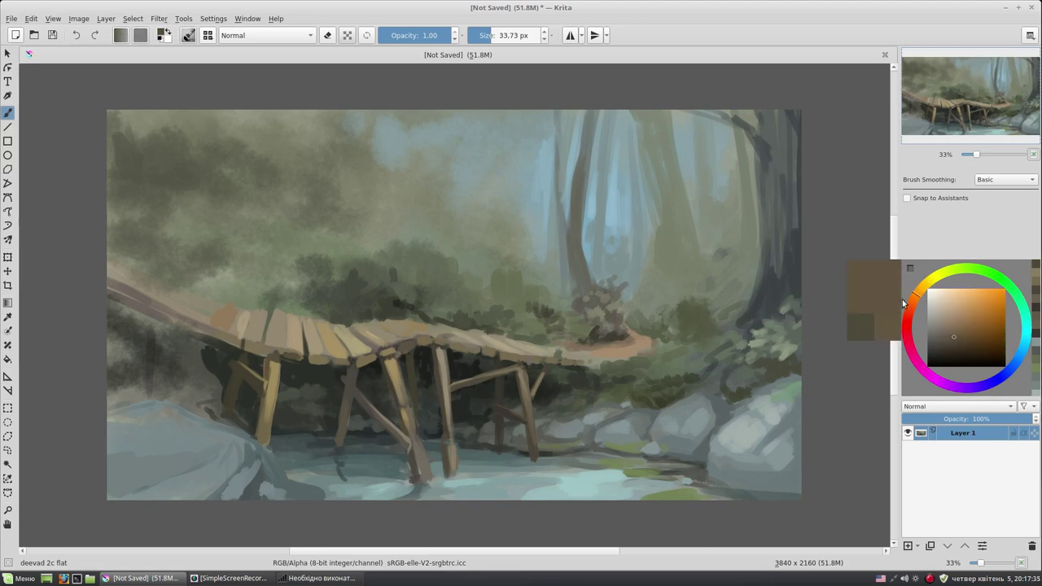
{"action": "left_click", "coordinate": [952, 324]}
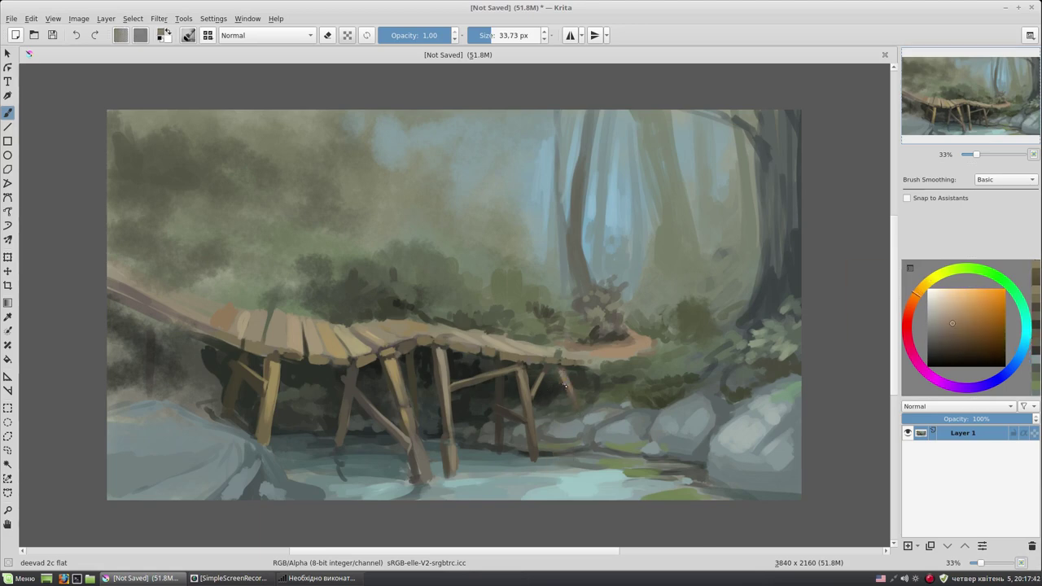
{"action": "left_click", "coordinate": [631, 447], "text": "ctrl"}
{"action": "left_click", "coordinate": [584, 410]}
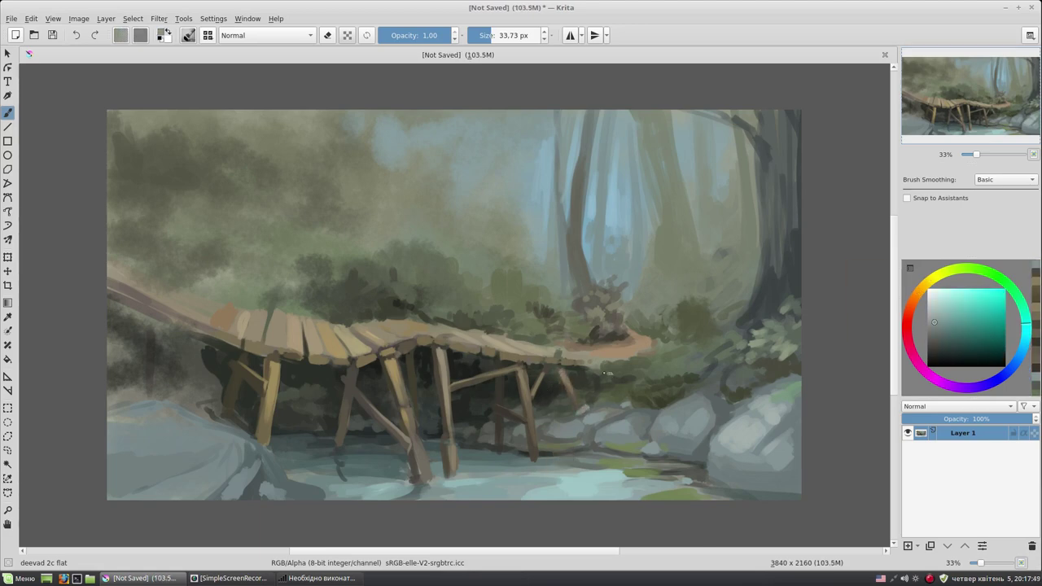
{"action": "left_click", "coordinate": [656, 362], "text": "ctrl"}
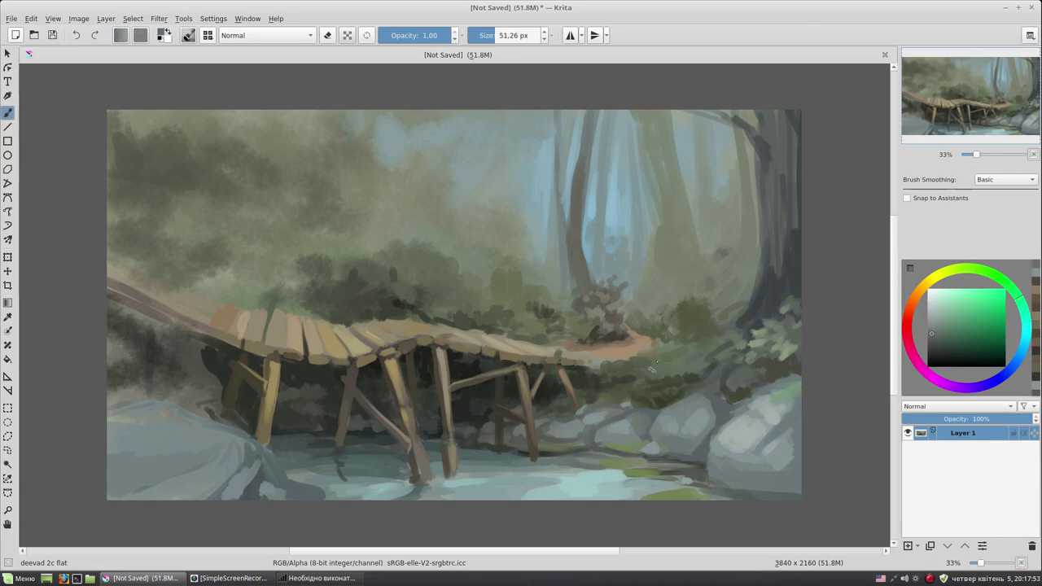
{"action": "left_click", "coordinate": [670, 322], "text": "ctrl"}
Paint very dark green shadow under the bridge's left end with a brush of about 79 px
{"action": "left_click", "coordinate": [632, 386], "text": "ctrl"}
{"action": "left_click", "coordinate": [632, 360], "text": "ctrl"}
{"action": "left_click", "coordinate": [635, 375], "text": "ctrl"}
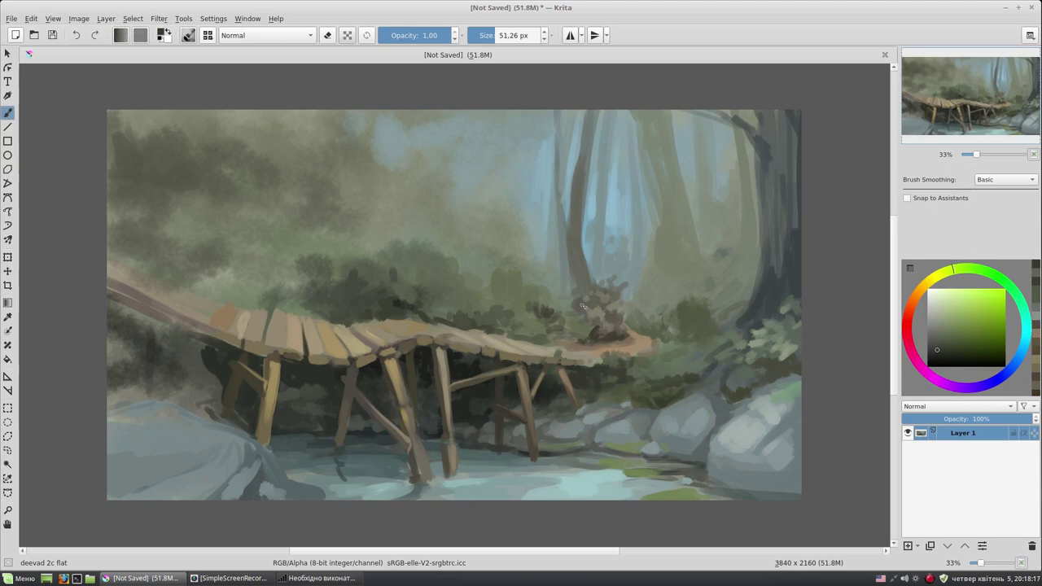
{"action": "left_click", "coordinate": [187, 346], "text": "ctrl"}
{"action": "left_click_drag", "start_coordinate": [159, 326], "coordinate": [184, 376]}
{"action": "key", "text": "bracketright"}
{"action": "left_click", "coordinate": [195, 381], "text": "ctrl"}
{"action": "left_click_drag", "start_coordinate": [180, 370], "coordinate": [212, 403]}
Extend the dark shadow to the left canvas edge and repaint the left rock's top in bluish grey
{"action": "left_click", "coordinate": [188, 385], "text": "ctrl"}
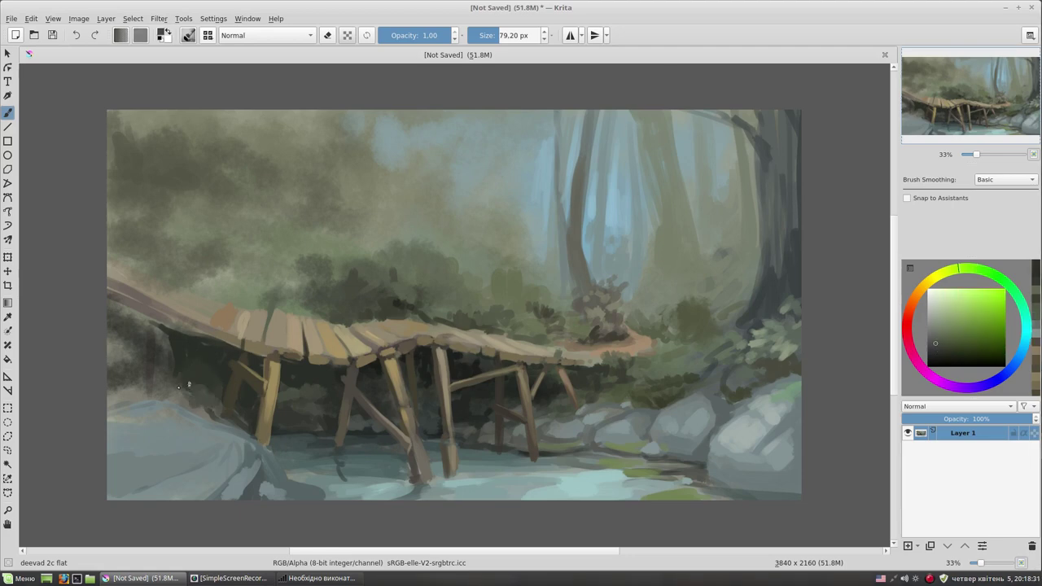
{"action": "left_click", "coordinate": [185, 330], "text": "ctrl"}
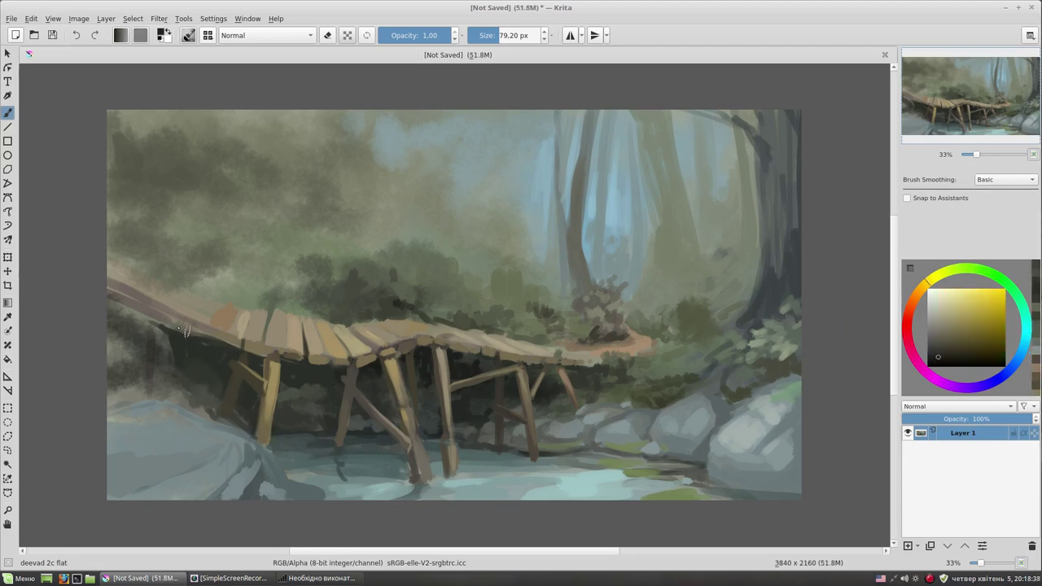
{"action": "mouse_move", "coordinate": [185, 331]}
{"action": "left_mouse_down"}
{"action": "mouse_move", "coordinate": [167, 346]}
{"action": "mouse_move", "coordinate": [111, 326]}
{"action": "mouse_move", "coordinate": [134, 370]}
{"action": "left_mouse_up"}
{"action": "left_click", "coordinate": [122, 330], "text": "ctrl"}
{"action": "left_click_drag", "start_coordinate": [109, 338], "coordinate": [179, 396]}
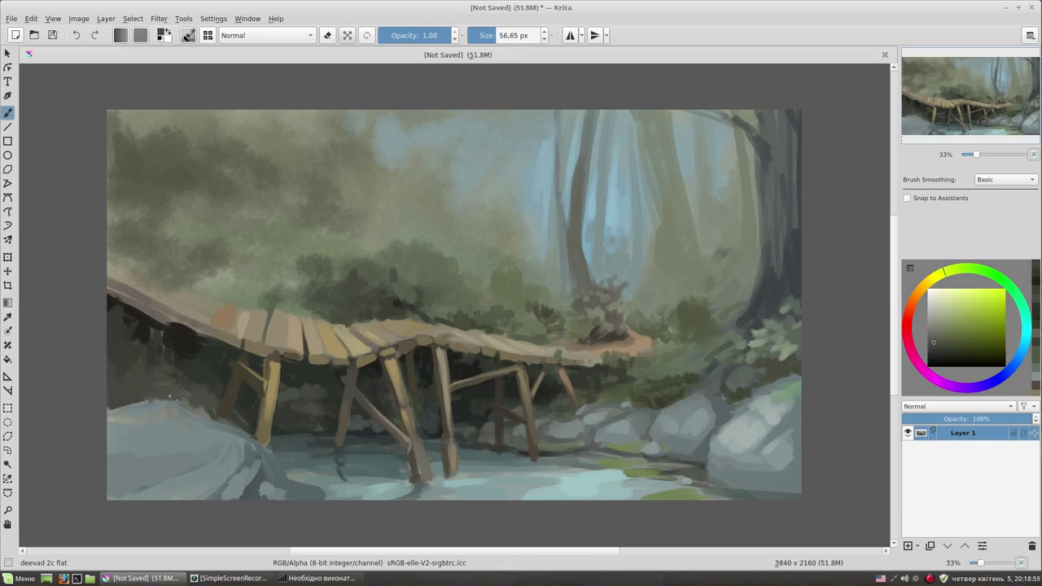
{"action": "left_click", "coordinate": [226, 449], "text": "ctrl"}
{"action": "left_click_drag", "start_coordinate": [106, 398], "coordinate": [218, 419]}
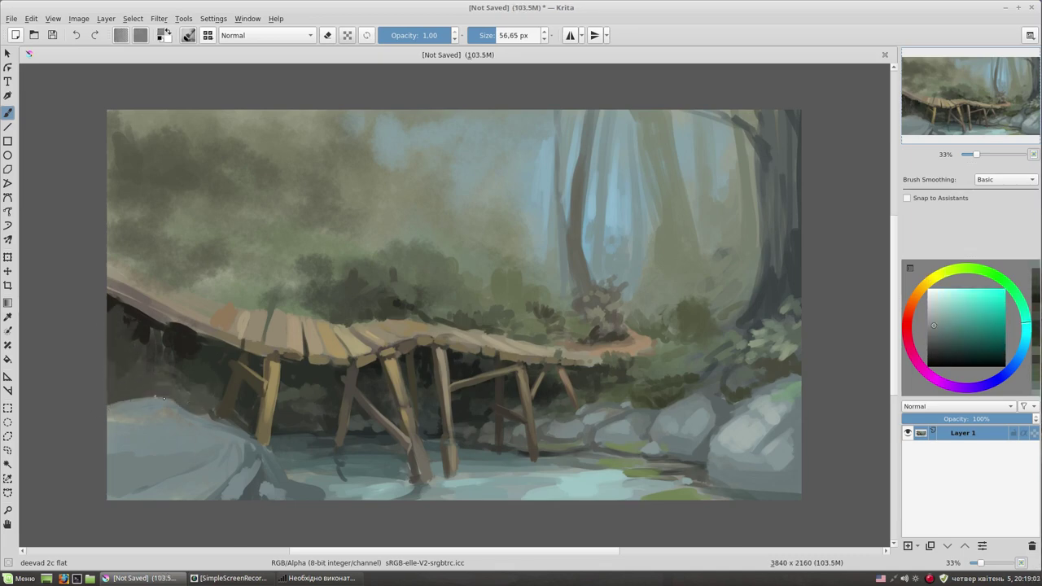
Paint orange-brown, darker brown and light beige plank strokes on the bridge's left end at about 33-59 px
{"action": "left_click", "coordinate": [226, 316], "text": "ctrl"}
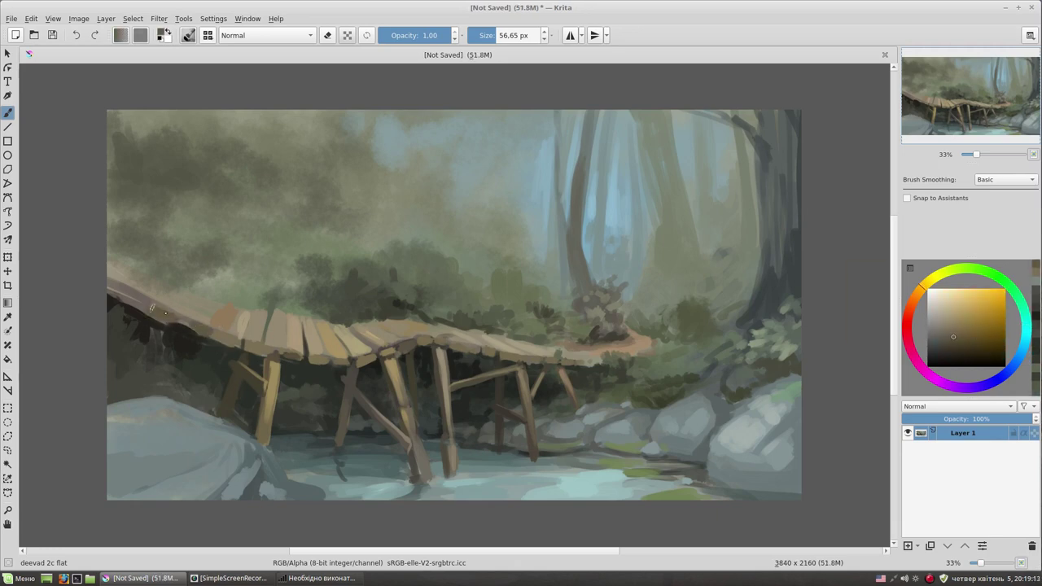
{"action": "key", "text": "bracketleft"}
{"action": "left_click", "coordinate": [186, 320], "text": "ctrl"}
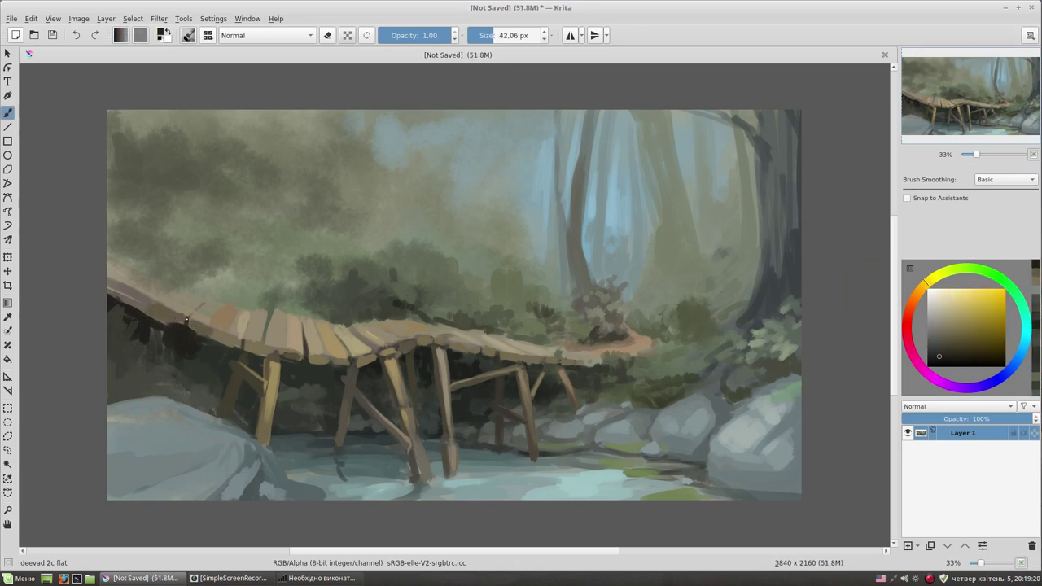
{"action": "left_click", "coordinate": [920, 297]}
{"action": "left_click_drag", "start_coordinate": [122, 292], "coordinate": [142, 311]}
{"action": "left_click", "coordinate": [199, 329], "text": "ctrl"}
{"action": "mouse_move", "coordinate": [150, 289]}
{"action": "left_mouse_down"}
{"action": "mouse_move", "coordinate": [130, 278]}
{"action": "mouse_move", "coordinate": [140, 274]}
{"action": "left_mouse_up"}
{"action": "left_click", "coordinate": [950, 323]}
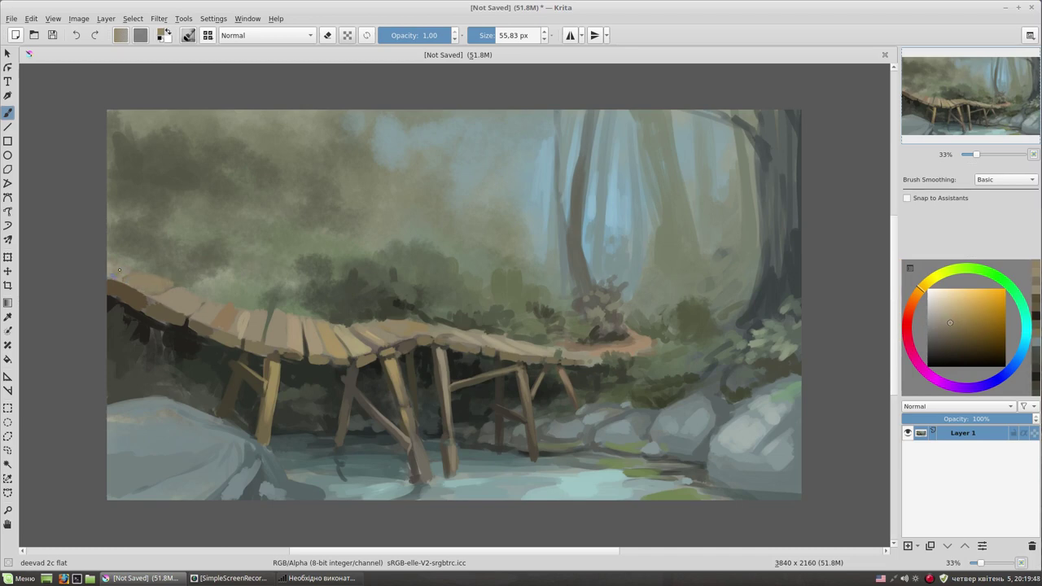
{"action": "left_click", "coordinate": [181, 332], "text": "ctrl"}
{"action": "key", "text": "bracketleft"}
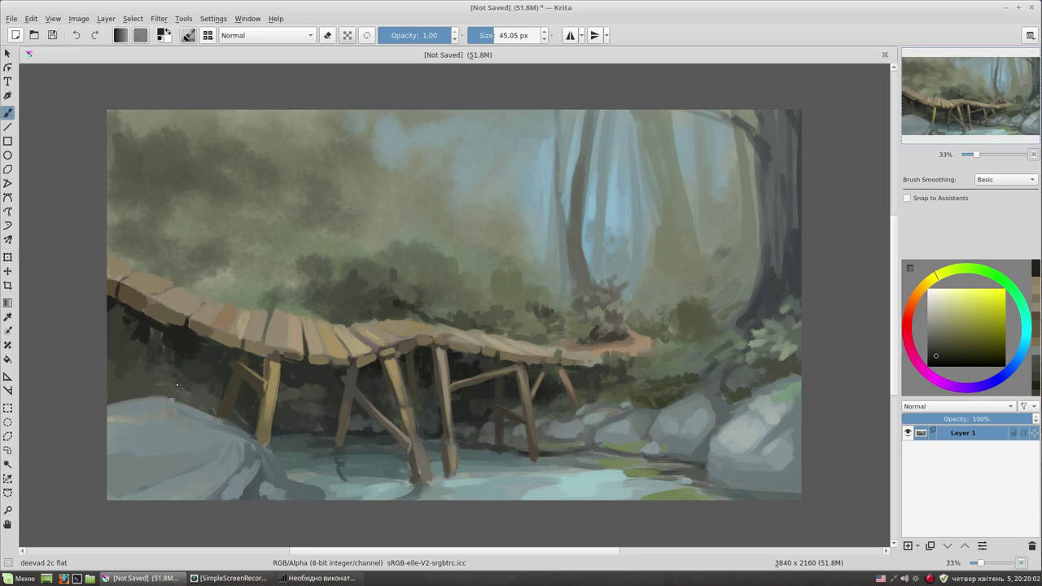
{"action": "key", "text": "bracketright"}
{"action": "left_click", "coordinate": [171, 358], "text": "ctrl"}
Paint a brown post under the bridge's left end with a lighter stroke along it
{"action": "left_click_drag", "start_coordinate": [155, 384], "coordinate": [154, 328]}
{"action": "left_click", "coordinate": [169, 329], "text": "ctrl"}
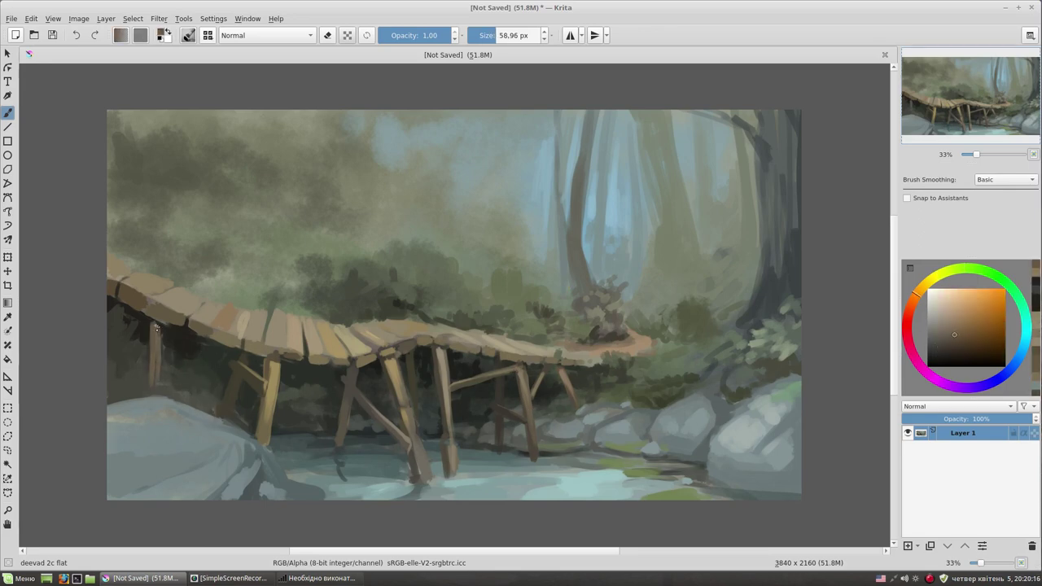
{"action": "left_click_drag", "start_coordinate": [957, 334], "coordinate": [955, 324]}
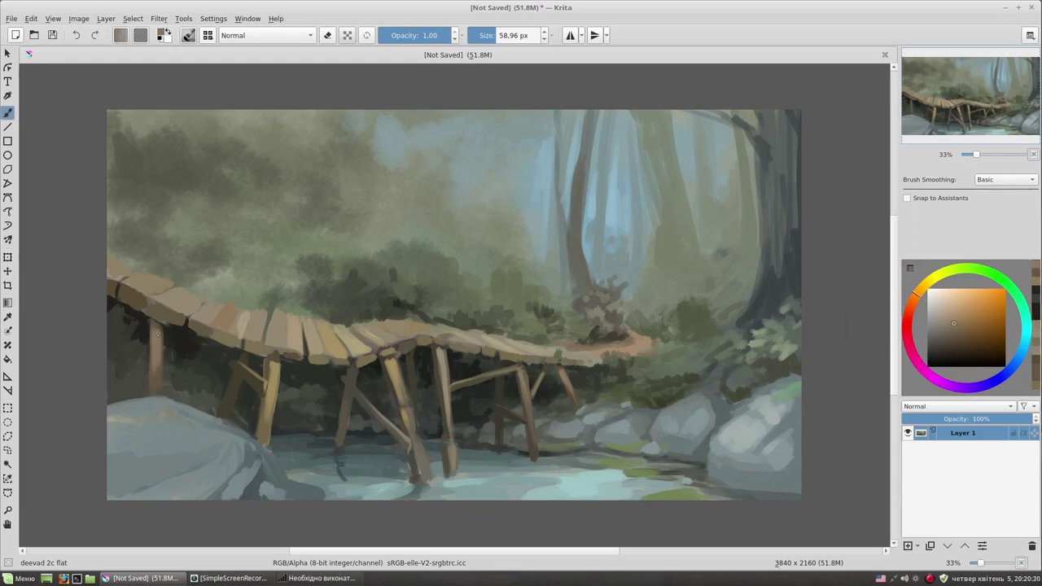
{"action": "key", "text": "x"}
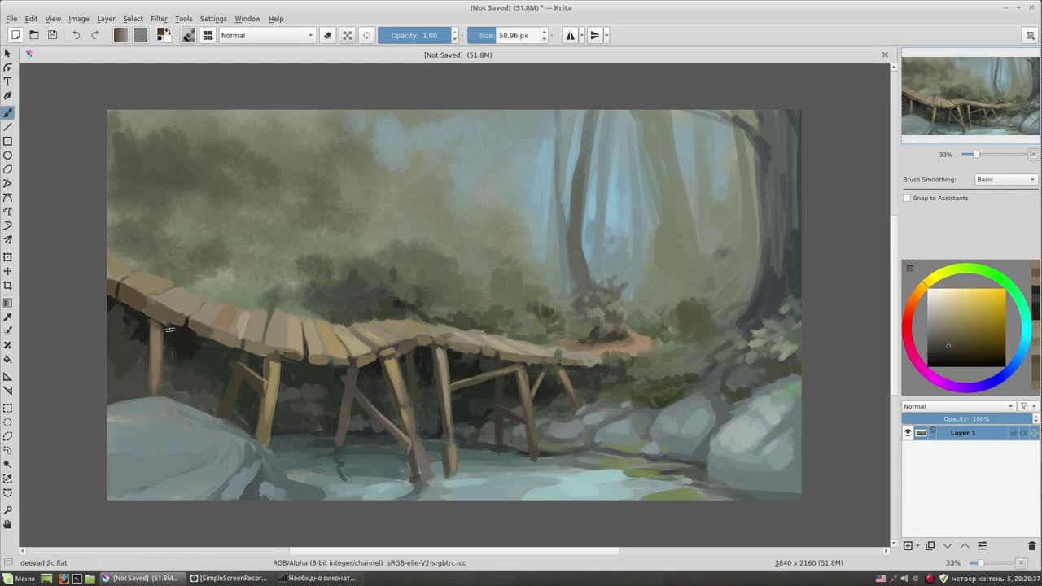
{"action": "left_click", "coordinate": [174, 356], "text": "ctrl"}
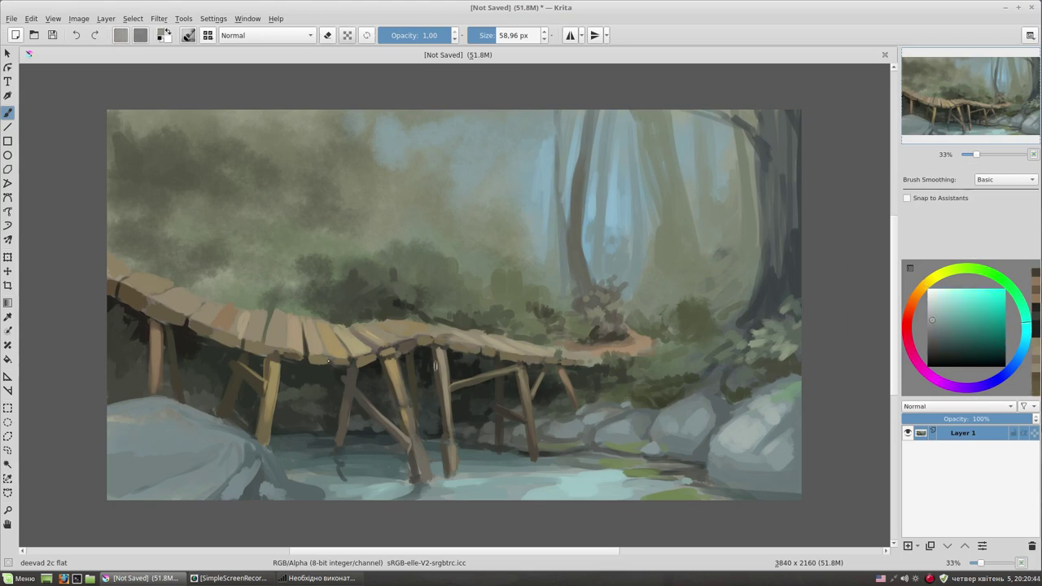
{"action": "left_click_drag", "start_coordinate": [176, 368], "coordinate": [177, 394]}
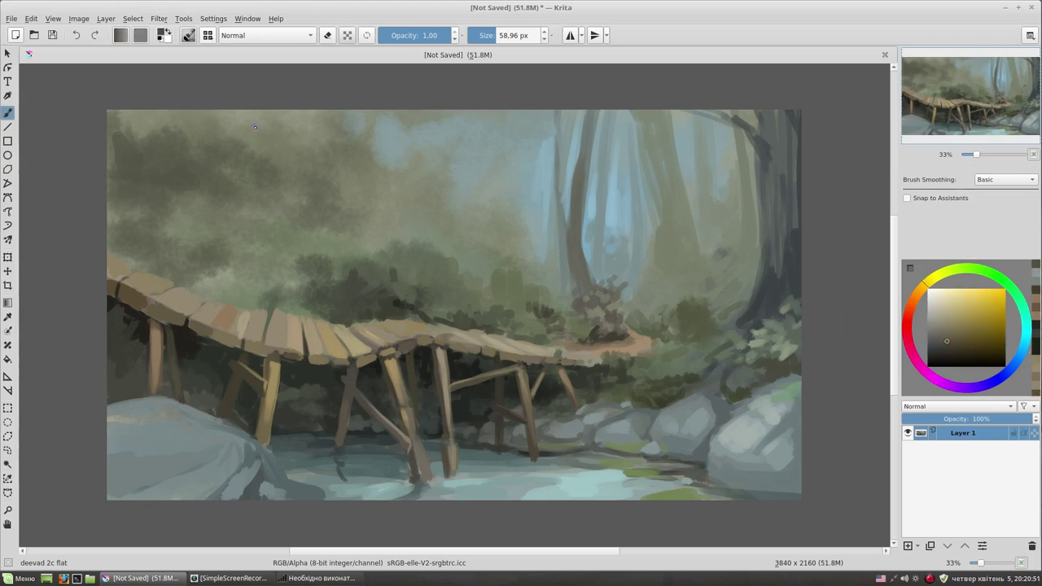
Paint a light horizontal crossbeam across the left posts, then shrink the brush to about 34 px
{"action": "left_click", "coordinate": [240, 376], "text": "ctrl"}
{"action": "left_click", "coordinate": [953, 329]}
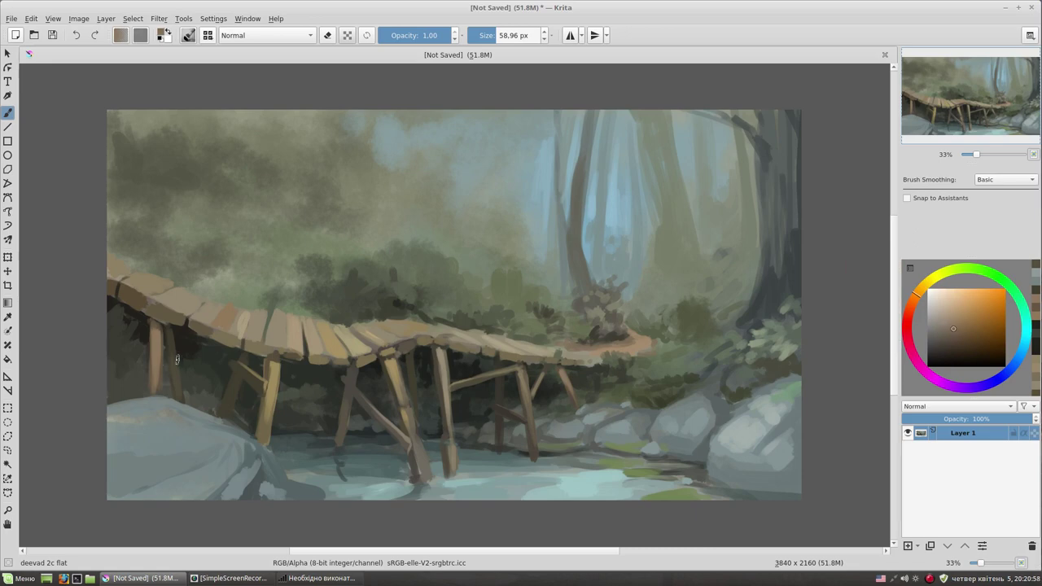
{"action": "left_click_drag", "start_coordinate": [163, 360], "coordinate": [261, 356]}
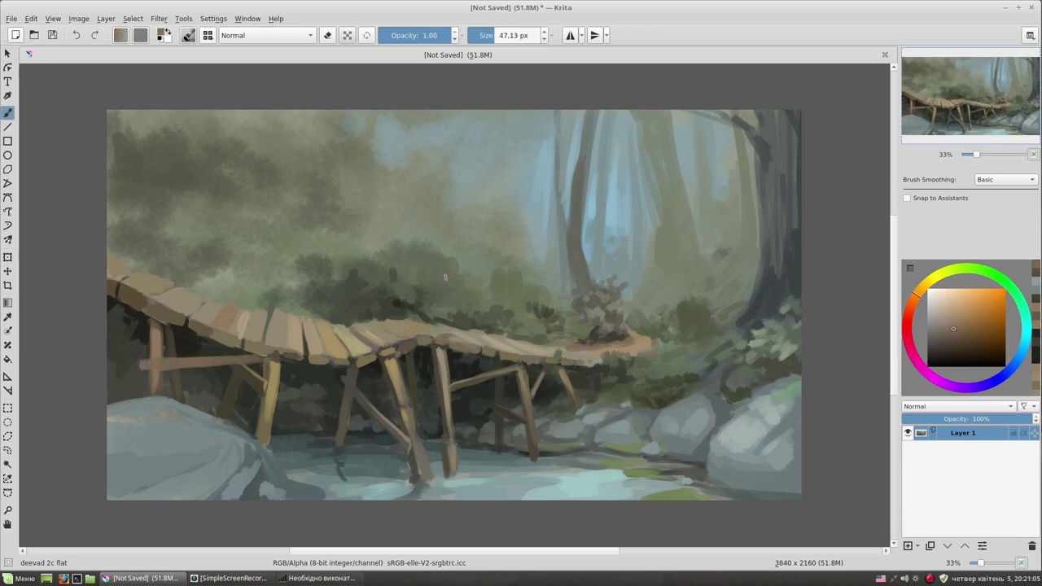
{"action": "left_click", "coordinate": [228, 359], "text": "ctrl"}
{"action": "key", "text": "bracketleft"}
{"action": "key", "text": "bracketleft"}
{"action": "key", "text": "bracketleft"}
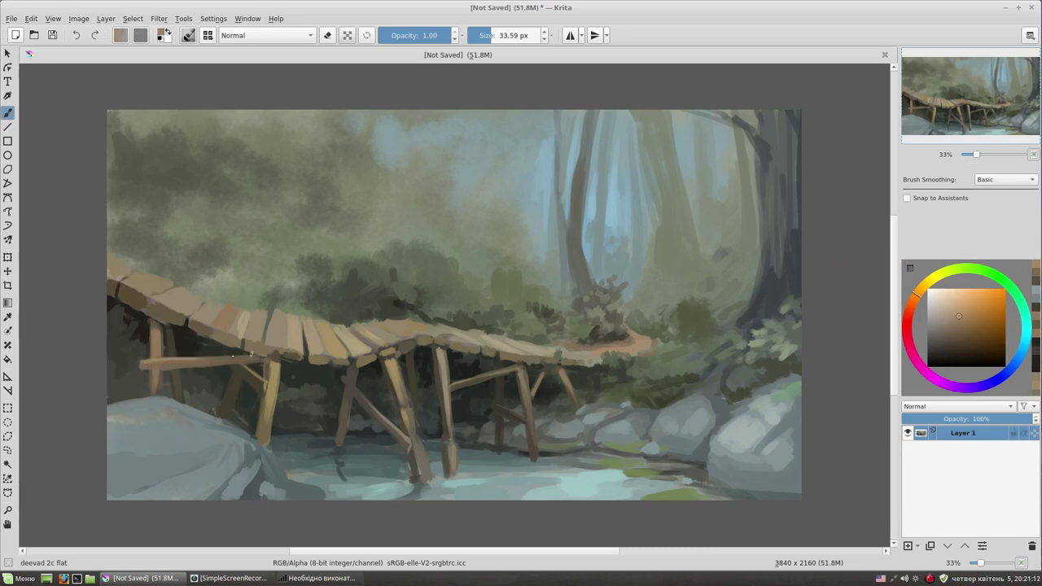
Enlarge the brush to about 67 px and paint dark green foliage strokes behind the bridge
{"action": "left_click", "coordinate": [460, 341], "text": "ctrl"}
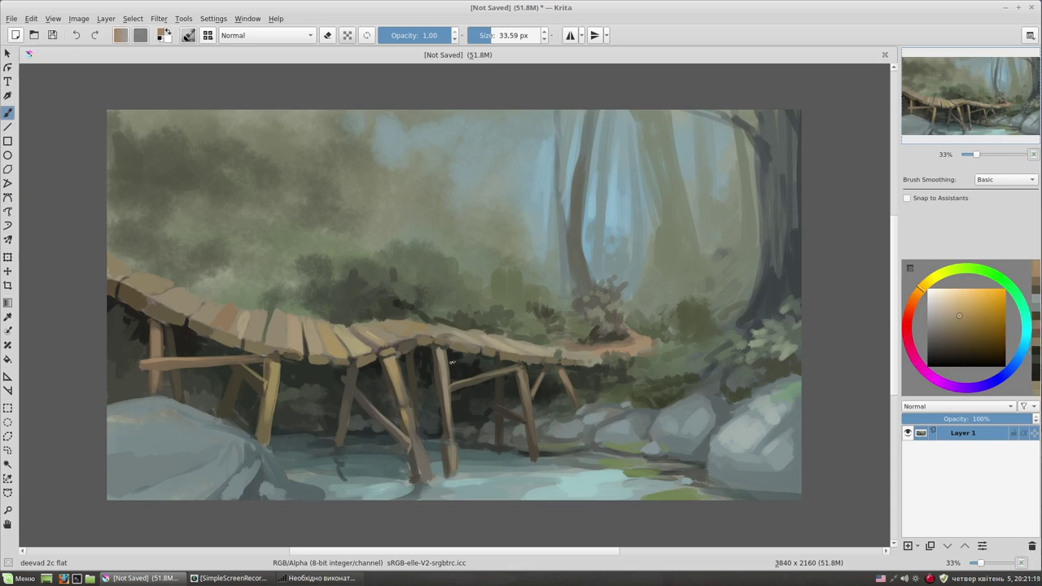
{"action": "left_click", "coordinate": [127, 270], "text": "ctrl"}
{"action": "left_click_drag", "start_coordinate": [600, 334], "coordinate": [639, 317]}
{"action": "left_click", "coordinate": [373, 295], "text": "ctrl"}
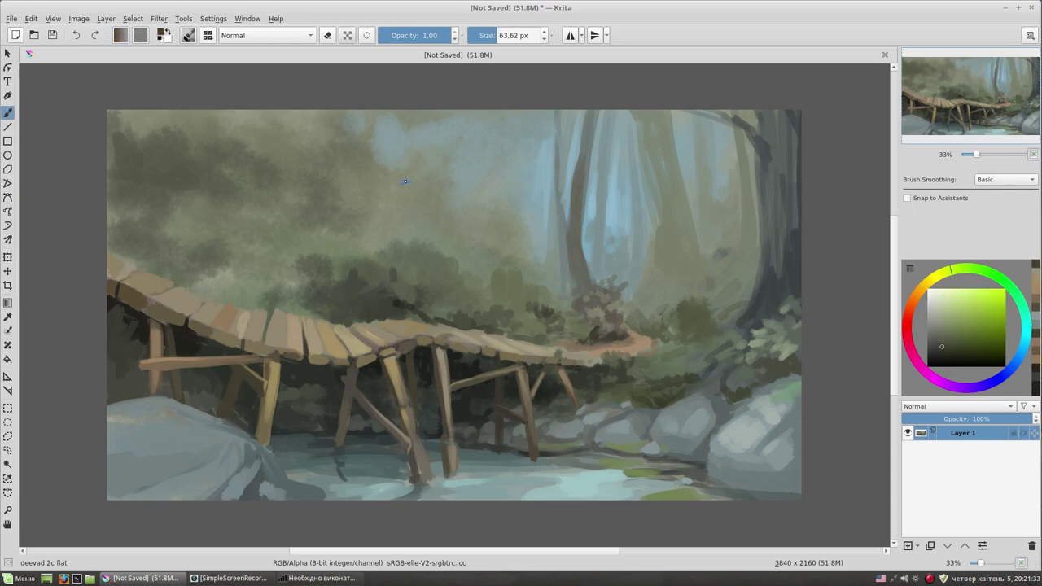
{"action": "left_click_drag", "start_coordinate": [259, 293], "coordinate": [306, 312]}
Paint dark green foliage and a dark tree trunk descending from the top edge behind the bridge
{"action": "key", "text": "["}
{"action": "left_click_drag", "start_coordinate": [316, 237], "coordinate": [359, 267]}
{"action": "mouse_move", "coordinate": [370, 111]}
{"action": "left_mouse_down"}
{"action": "mouse_move", "coordinate": [342, 241]}
{"action": "mouse_move", "coordinate": [325, 253]}
{"action": "mouse_move", "coordinate": [337, 278]}
{"action": "mouse_move", "coordinate": [324, 284]}
{"action": "mouse_move", "coordinate": [333, 286]}
{"action": "left_mouse_up"}
{"action": "left_click", "coordinate": [342, 268], "text": "ctrl"}
{"action": "mouse_move", "coordinate": [368, 236]}
{"action": "left_mouse_down"}
{"action": "mouse_move", "coordinate": [355, 286]}
{"action": "mouse_move", "coordinate": [319, 286]}
{"action": "mouse_move", "coordinate": [353, 295]}
{"action": "left_mouse_up"}
{"action": "left_click", "coordinate": [436, 334], "text": "ctrl"}
{"action": "left_click", "coordinate": [336, 260], "text": "ctrl"}
Paint a second dark tree trunk just left of the first one
{"action": "left_click", "coordinate": [355, 153], "text": "ctrl"}
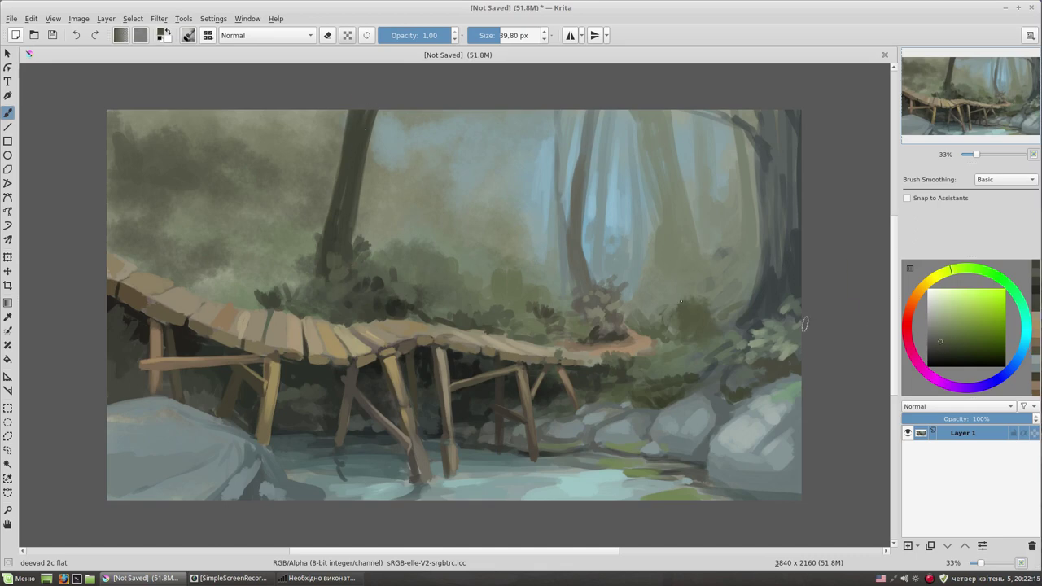
{"action": "left_click_drag", "start_coordinate": [489, 171], "coordinate": [511, 174]}
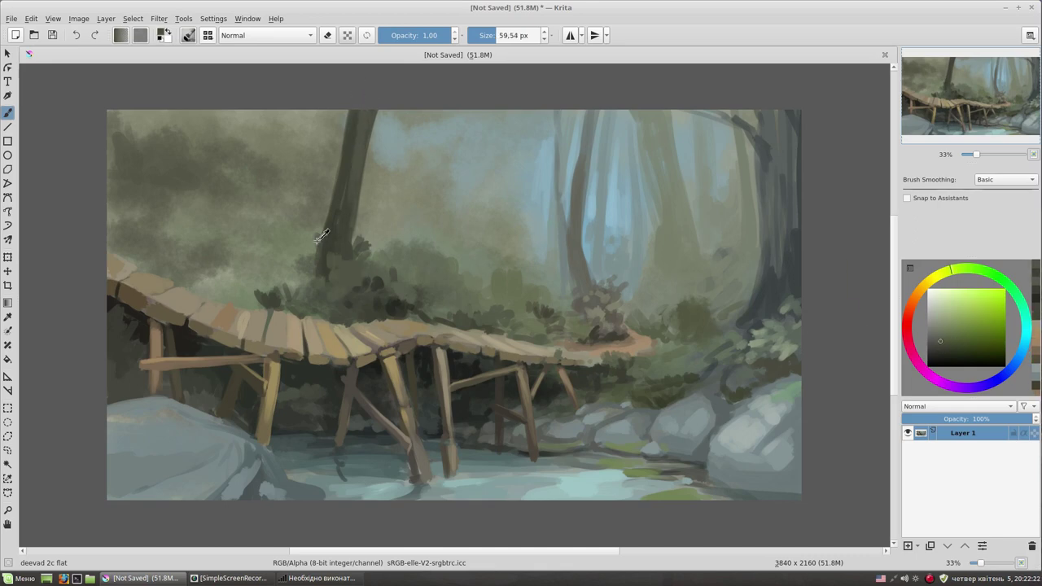
{"action": "left_click_drag", "start_coordinate": [319, 238], "coordinate": [299, 114]}
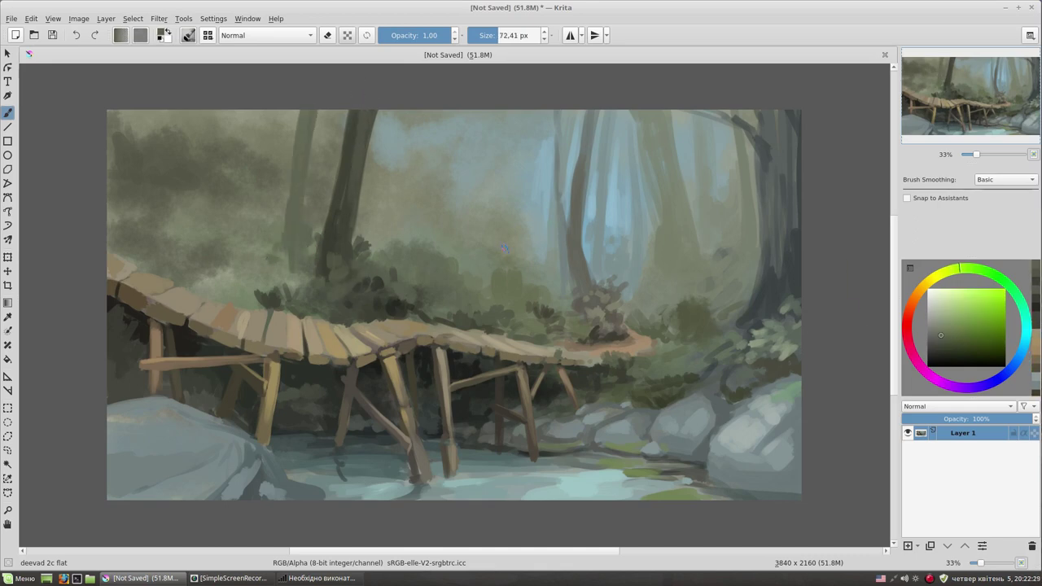
{"action": "mouse_move", "coordinate": [302, 243]}
{"action": "left_mouse_down"}
{"action": "mouse_move", "coordinate": [300, 127]}
{"action": "mouse_move", "coordinate": [289, 254]}
{"action": "left_mouse_up"}
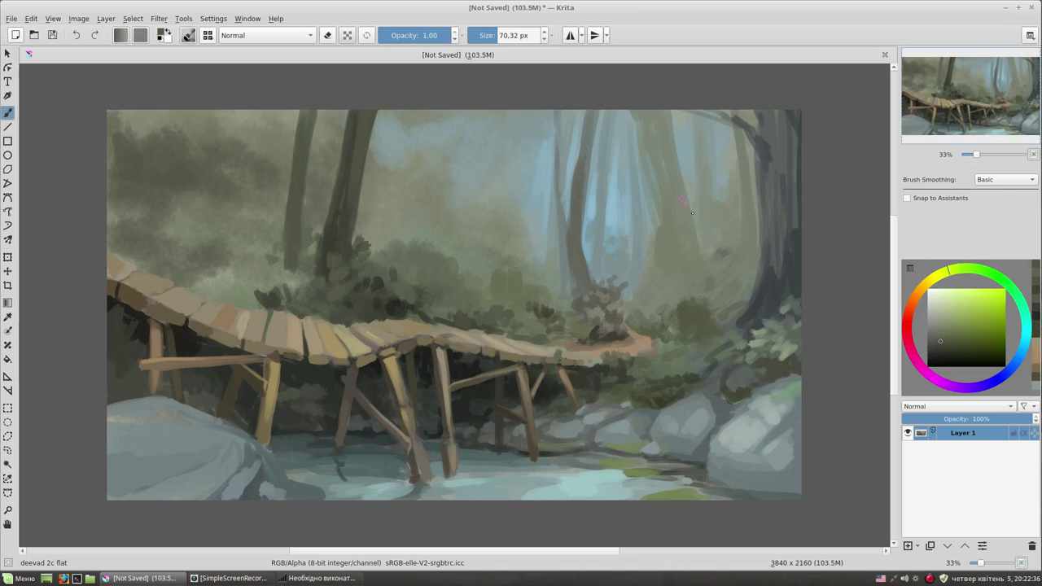
Add two faint misty tree trunks in the upper background, sampling light blues
{"action": "left_click_drag", "start_coordinate": [461, 114], "coordinate": [454, 174]}
{"action": "left_click", "coordinate": [524, 177], "text": "ctrl"}
{"action": "left_click_drag", "start_coordinate": [511, 111], "coordinate": [515, 220]}
{"action": "left_click", "coordinate": [535, 180], "text": "ctrl"}
{"action": "left_click", "coordinate": [528, 203], "text": "ctrl"}
{"action": "left_click", "coordinate": [595, 177], "text": "ctrl"}
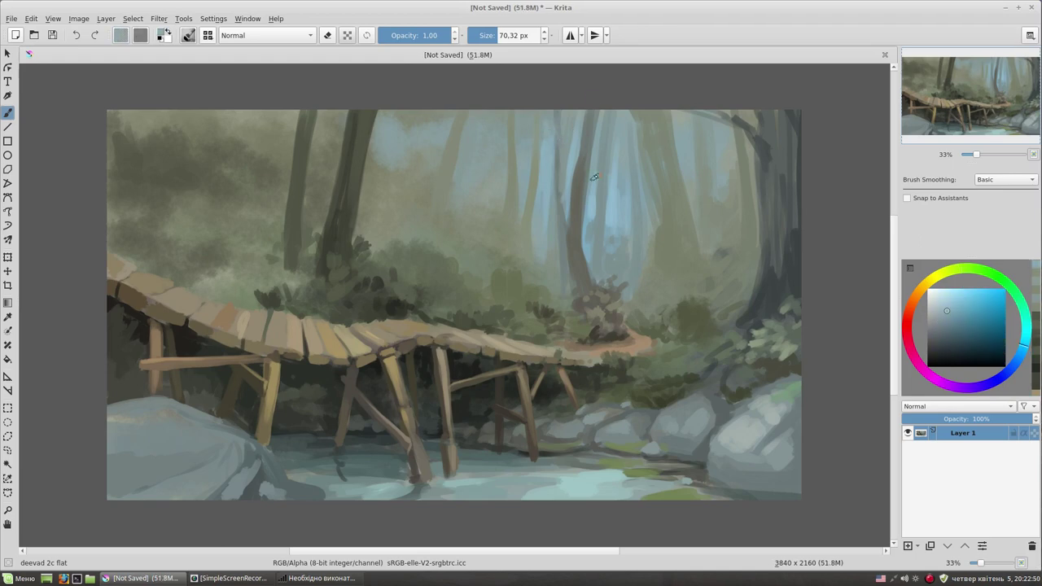
Darken the right tree trunk and paint a dark branch reaching up-left from it
{"action": "left_click", "coordinate": [778, 297], "text": "ctrl"}
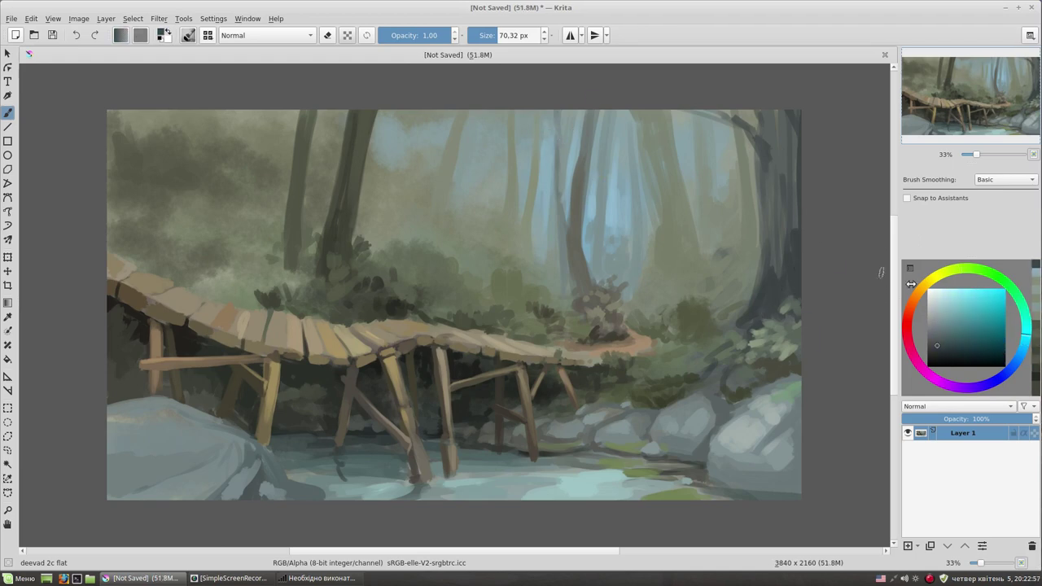
{"action": "mouse_move", "coordinate": [790, 118]}
{"action": "left_mouse_down"}
{"action": "mouse_move", "coordinate": [778, 281]}
{"action": "mouse_move", "coordinate": [796, 261]}
{"action": "mouse_move", "coordinate": [780, 110]}
{"action": "left_mouse_up"}
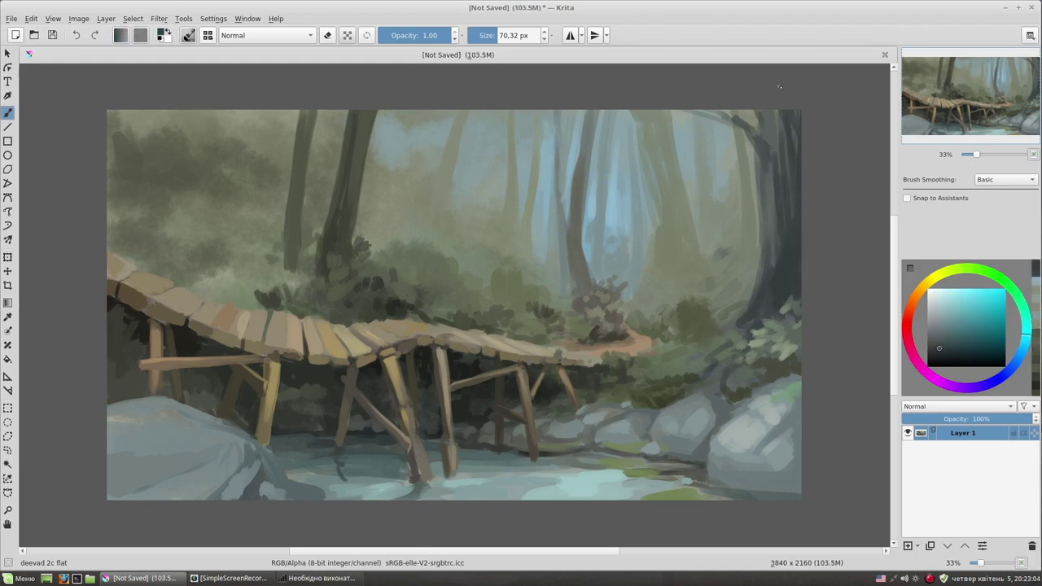
{"action": "left_click", "coordinate": [783, 130], "text": "ctrl"}
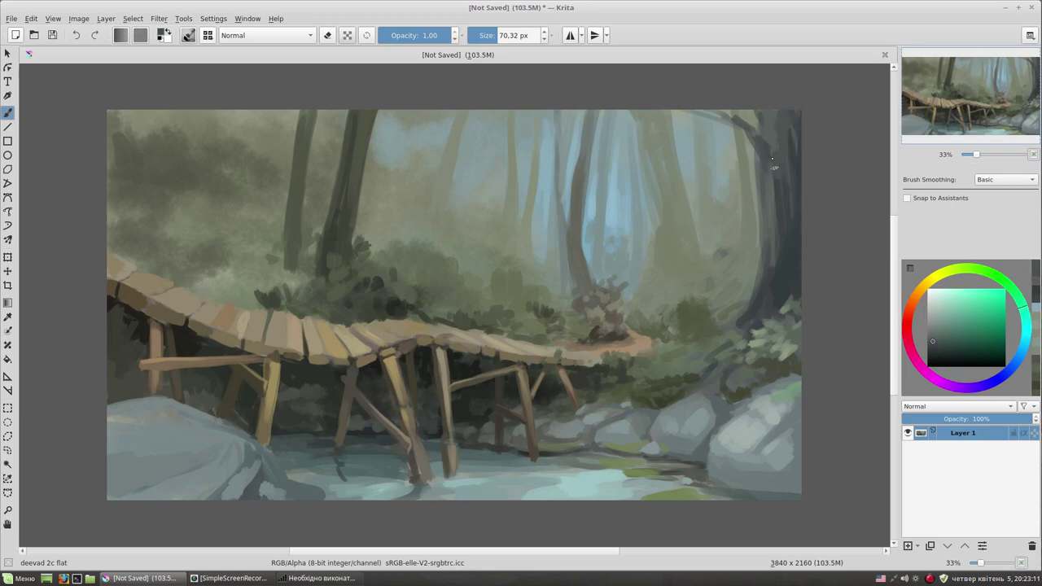
{"action": "left_click_drag", "start_coordinate": [754, 150], "coordinate": [663, 112]}
Add dark olive foliage strokes at the top left with a smaller brush
{"action": "left_click", "coordinate": [448, 201], "text": "ctrl"}
{"action": "key", "text": "bracketleft"}
{"action": "key", "text": "bracketleft"}
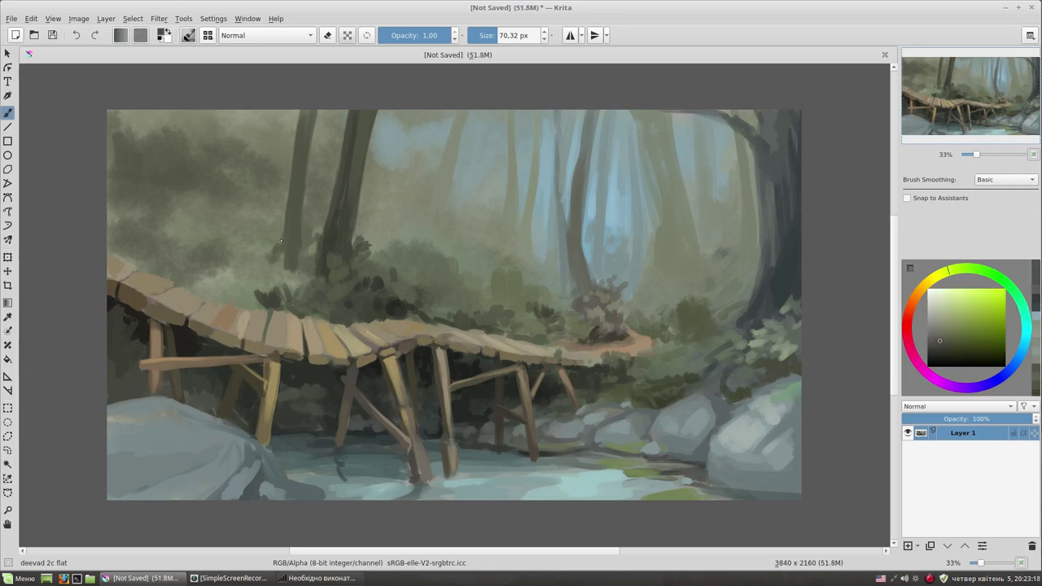
{"action": "key", "text": "bracketleft"}
{"action": "left_click_drag", "start_coordinate": [181, 191], "coordinate": [240, 208]}
{"action": "left_click_drag", "start_coordinate": [129, 114], "coordinate": [111, 145]}
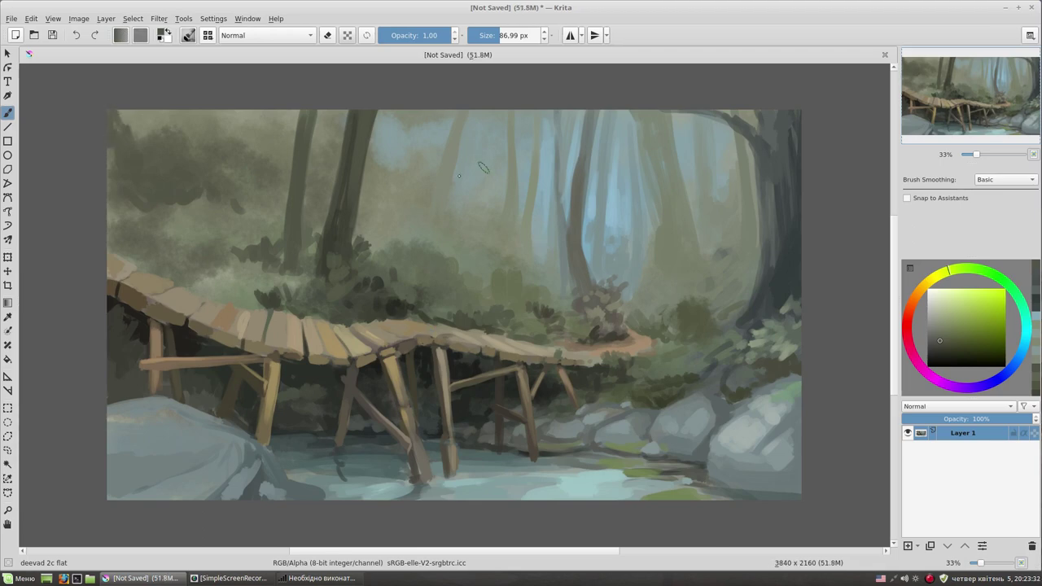
Paint faint greyish-olive strokes across the mid background
{"action": "left_click", "coordinate": [419, 155], "text": "ctrl"}
{"action": "left_click", "coordinate": [407, 244], "text": "ctrl"}
{"action": "left_click_drag", "start_coordinate": [444, 245], "coordinate": [466, 262]}
{"action": "left_click_drag", "start_coordinate": [383, 208], "coordinate": [440, 235]}
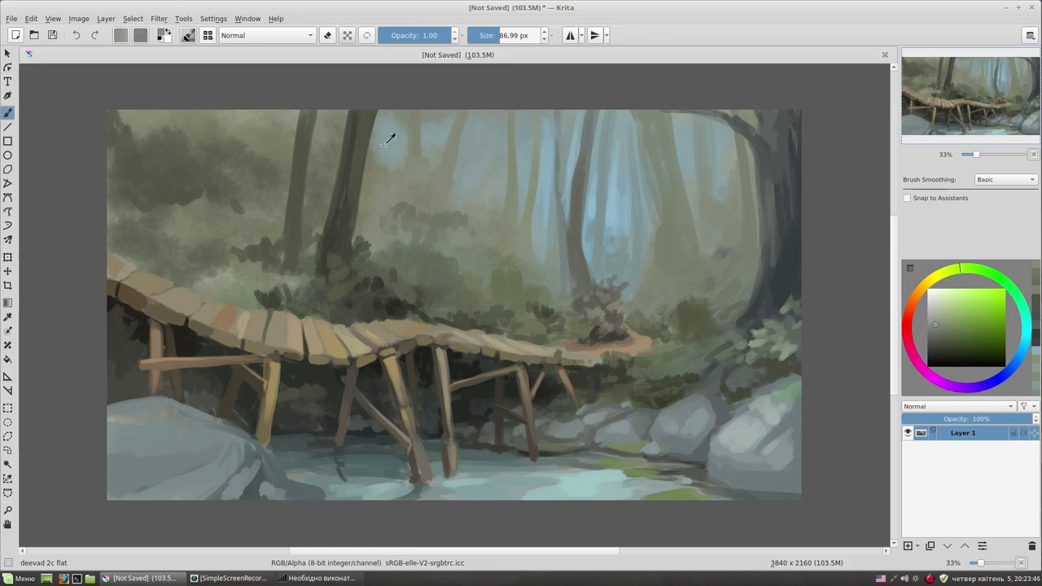
{"action": "left_click", "coordinate": [497, 191], "text": "ctrl"}
{"action": "left_click", "coordinate": [471, 204], "text": "ctrl"}
{"action": "left_click_drag", "start_coordinate": [388, 174], "coordinate": [392, 204]}
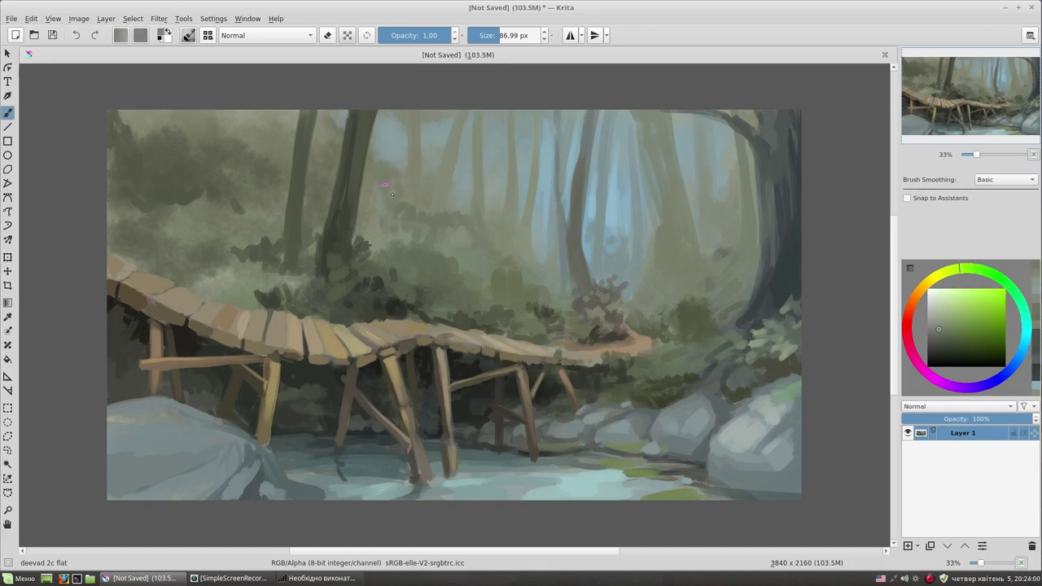
Lighten the dark bushes behind the bridge with yellow-green strokes
{"action": "left_click", "coordinate": [538, 240], "text": "ctrl"}
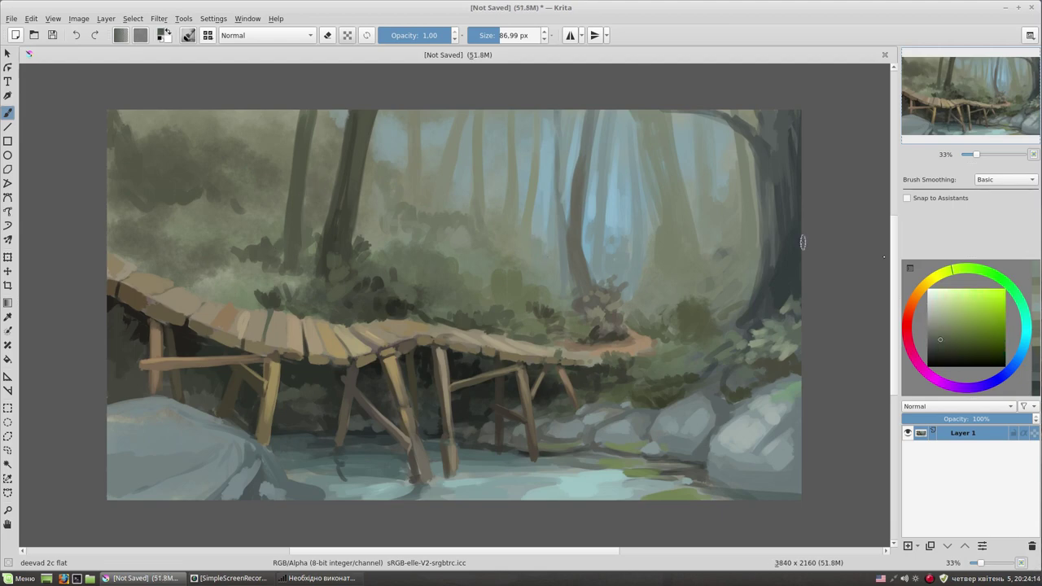
{"action": "left_click", "coordinate": [928, 281]}
{"action": "left_click", "coordinate": [941, 334]}
{"action": "mouse_move", "coordinate": [302, 281]}
{"action": "left_mouse_down"}
{"action": "mouse_move", "coordinate": [277, 257]}
{"action": "mouse_move", "coordinate": [342, 285]}
{"action": "left_mouse_up"}
{"action": "mouse_move", "coordinate": [257, 257]}
{"action": "left_mouse_down"}
{"action": "mouse_move", "coordinate": [236, 252]}
{"action": "mouse_move", "coordinate": [281, 265]}
{"action": "left_mouse_up"}
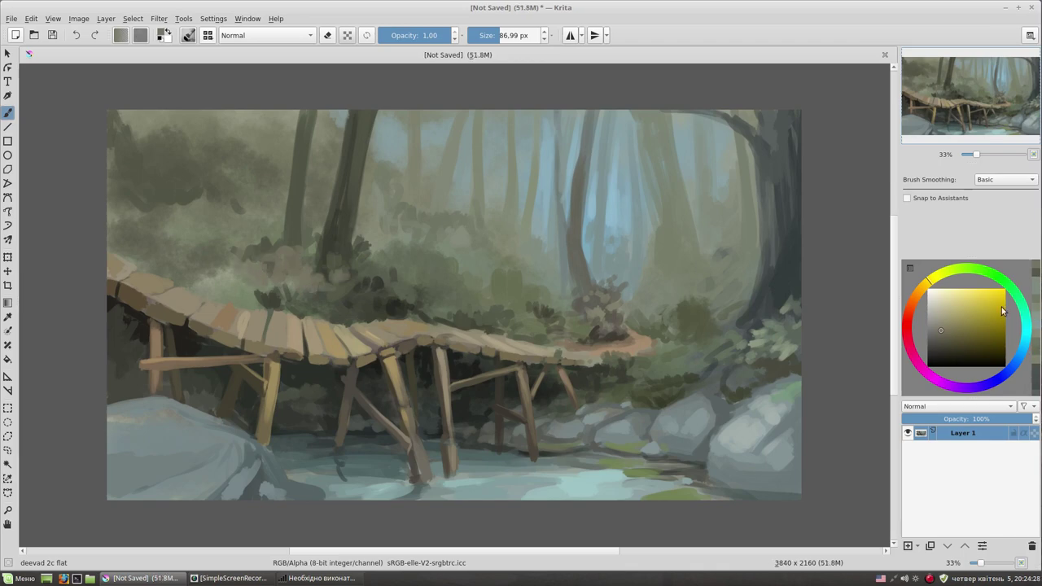
Recolour the bushes left of the bridge yellower green and add dark leaf shapes at the left edge
{"action": "left_click", "coordinate": [938, 274]}
{"action": "left_click", "coordinate": [947, 339]}
{"action": "mouse_move", "coordinate": [263, 303]}
{"action": "left_mouse_down"}
{"action": "mouse_move", "coordinate": [211, 272]}
{"action": "mouse_move", "coordinate": [220, 259]}
{"action": "mouse_move", "coordinate": [202, 238]}
{"action": "mouse_move", "coordinate": [171, 246]}
{"action": "mouse_move", "coordinate": [195, 287]}
{"action": "mouse_move", "coordinate": [174, 253]}
{"action": "mouse_move", "coordinate": [204, 245]}
{"action": "left_mouse_up"}
{"action": "left_click", "coordinate": [120, 246], "text": "ctrl"}
{"action": "mouse_move", "coordinate": [110, 256]}
{"action": "left_mouse_down"}
{"action": "mouse_move", "coordinate": [138, 240]}
{"action": "mouse_move", "coordinate": [130, 236]}
{"action": "mouse_move", "coordinate": [155, 258]}
{"action": "left_mouse_up"}
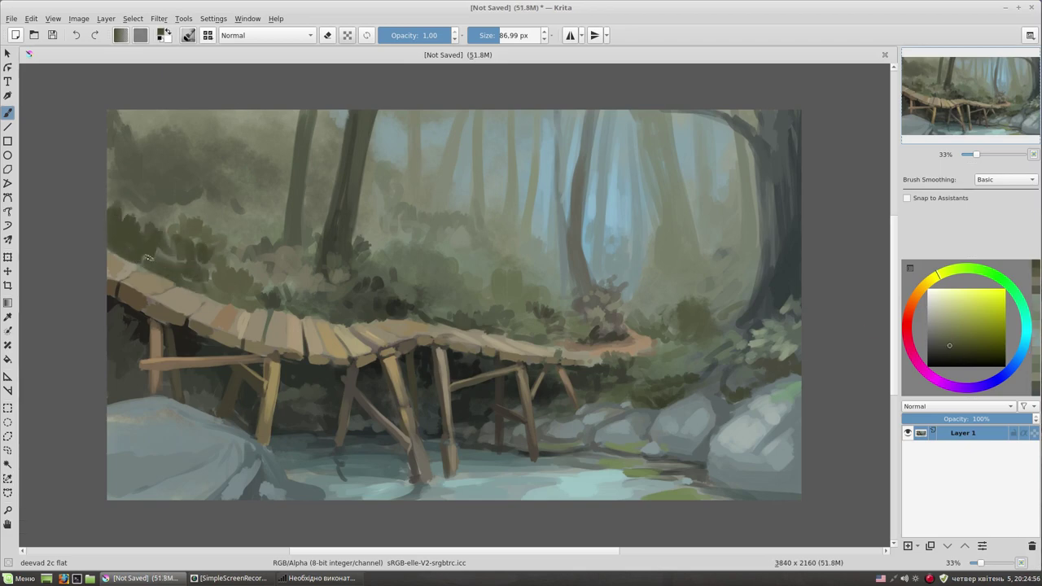
{"action": "left_click_drag", "start_coordinate": [612, 314], "coordinate": [602, 318]}
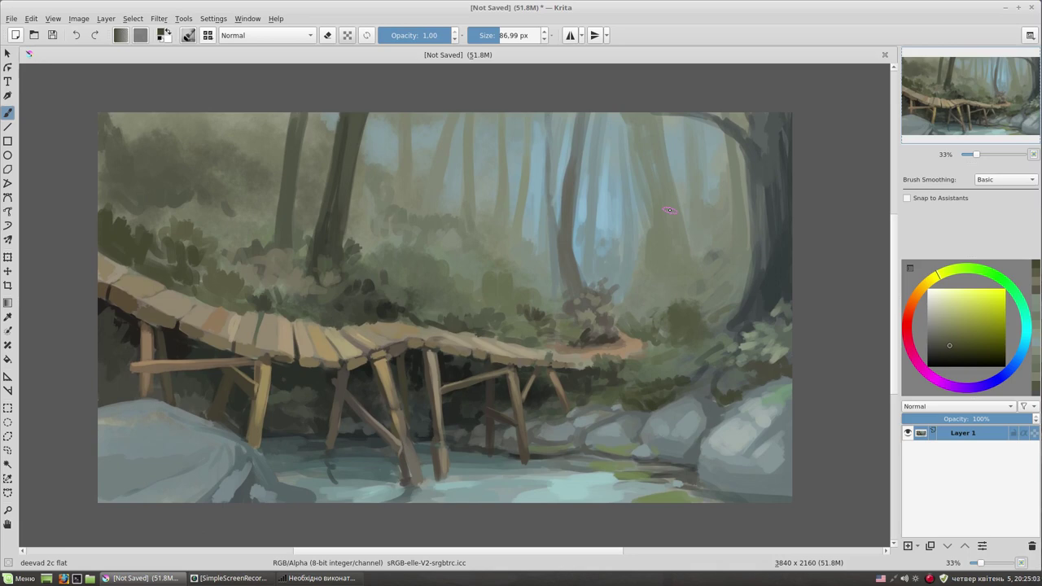
Paint a faint new tree trunk on the left and a light cyan-grey stroke in the upper background
{"action": "key", "text": "bracketleft"}
{"action": "key", "text": "bracketleft"}
{"action": "mouse_move", "coordinate": [246, 110]}
{"action": "left_mouse_down"}
{"action": "mouse_move", "coordinate": [241, 232]}
{"action": "mouse_move", "coordinate": [244, 154]}
{"action": "left_mouse_up"}
{"action": "left_click", "coordinate": [355, 147], "text": "ctrl"}
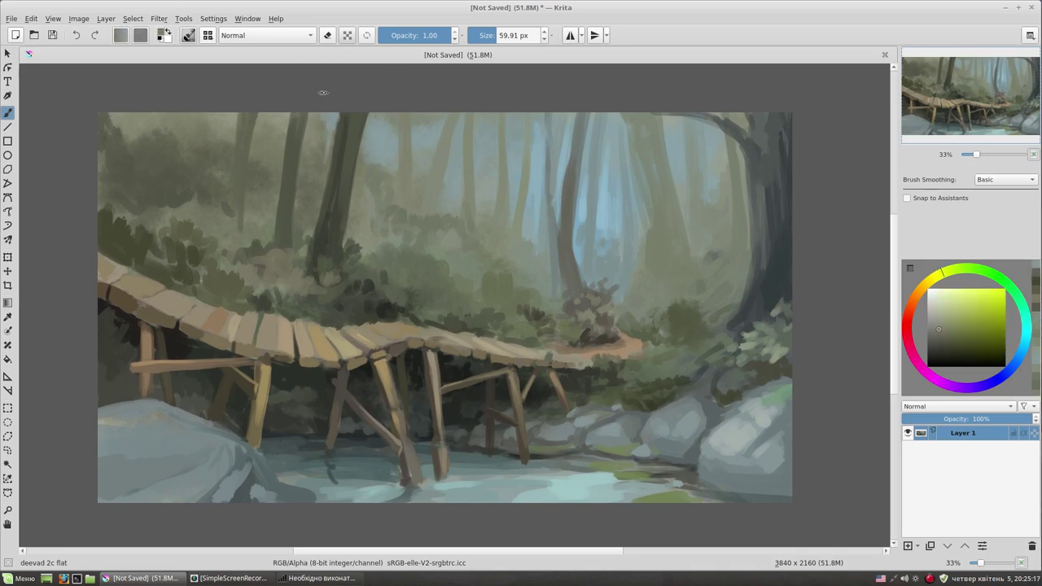
{"action": "left_click", "coordinate": [351, 155], "text": "ctrl"}
{"action": "left_click_drag", "start_coordinate": [307, 167], "coordinate": [313, 114]}
Sample various greens and cyan-blues from the canvas and brighten a small patch of foliage
{"action": "left_click", "coordinate": [278, 151], "text": "ctrl"}
{"action": "left_click", "coordinate": [275, 131], "text": "ctrl"}
{"action": "left_click", "coordinate": [297, 199], "text": "ctrl"}
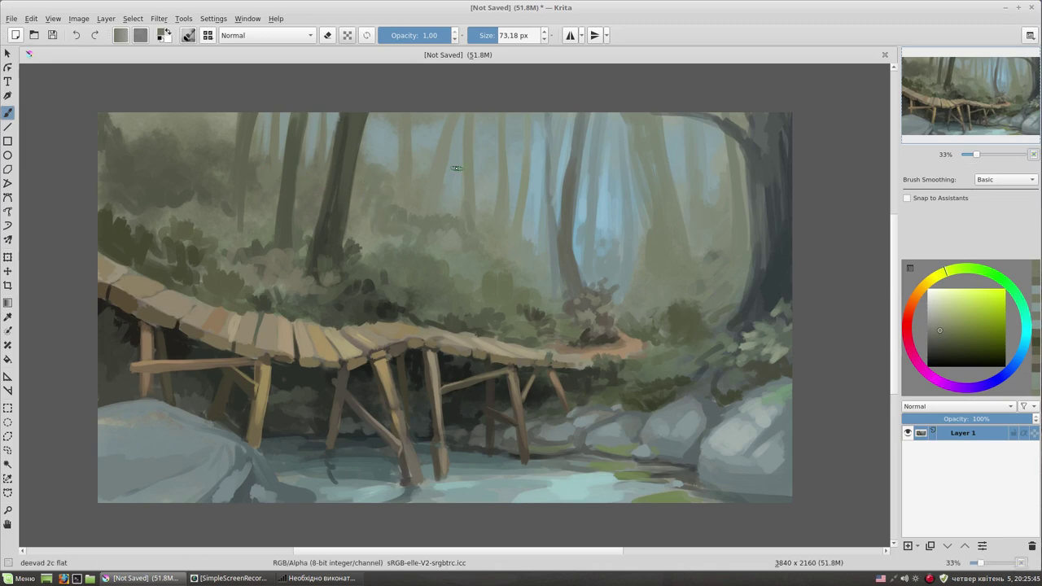
{"action": "left_click", "coordinate": [643, 242], "text": "ctrl"}
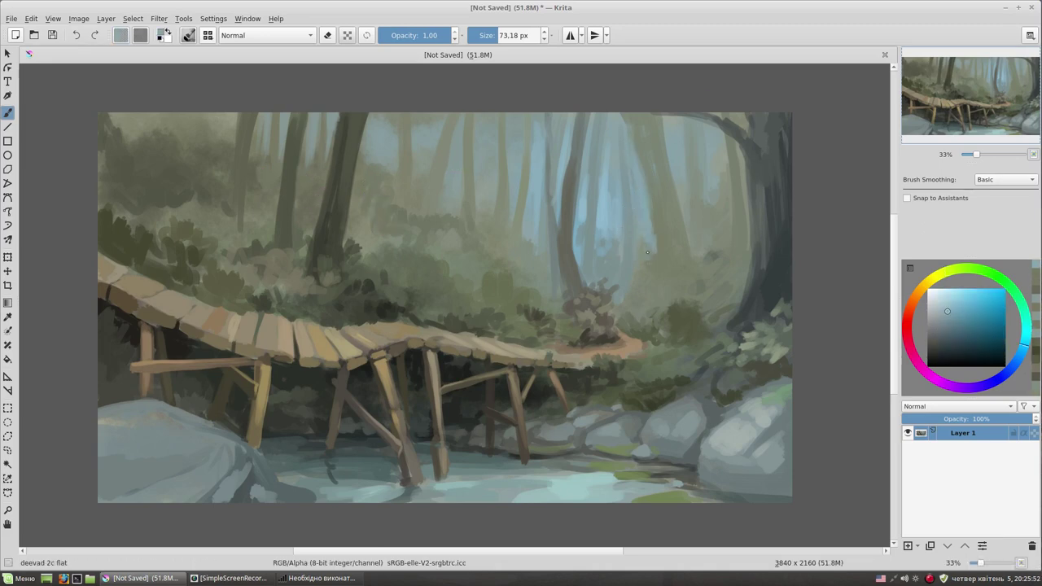
{"action": "left_click", "coordinate": [655, 226], "text": "ctrl"}
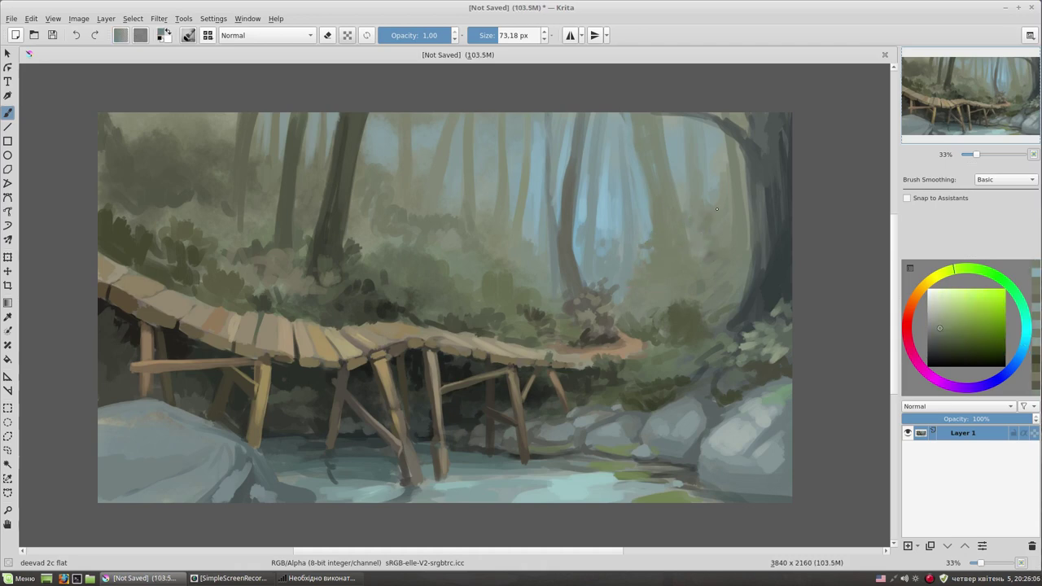
{"action": "left_click", "coordinate": [724, 280], "text": "ctrl"}
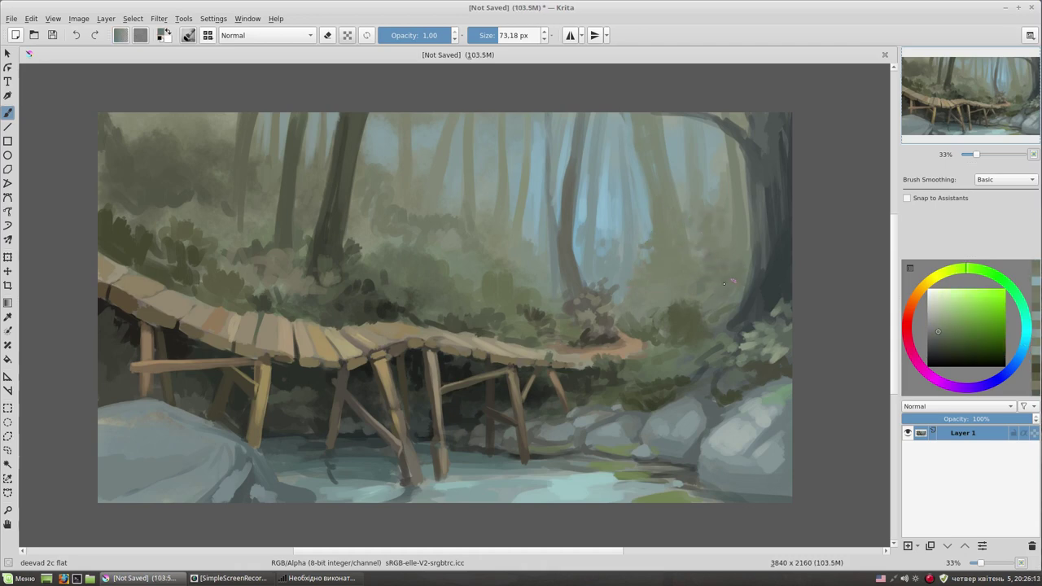
{"action": "left_click", "coordinate": [745, 169], "text": "ctrl"}
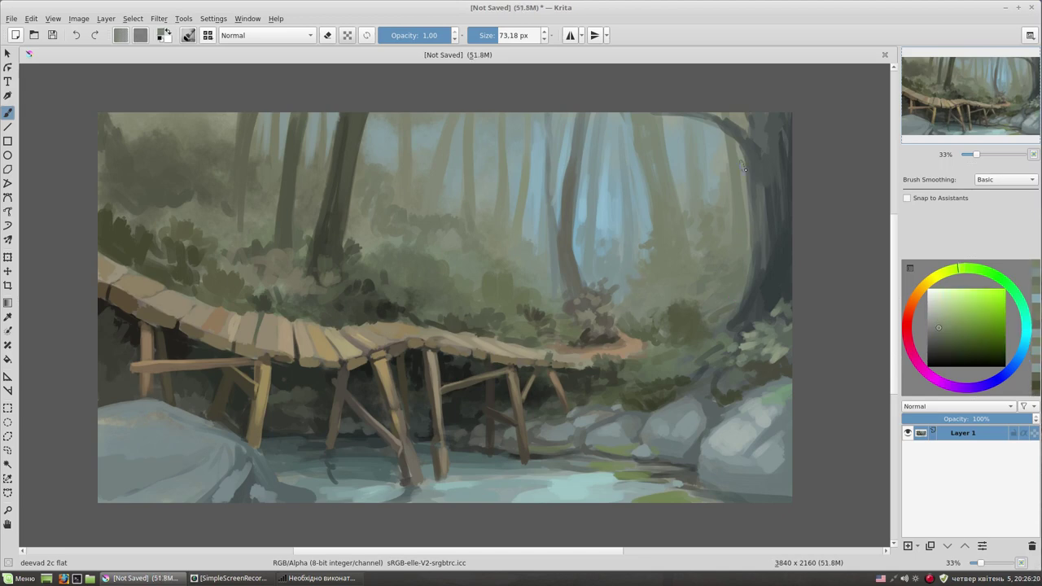
{"action": "left_click", "coordinate": [196, 224], "text": "ctrl"}
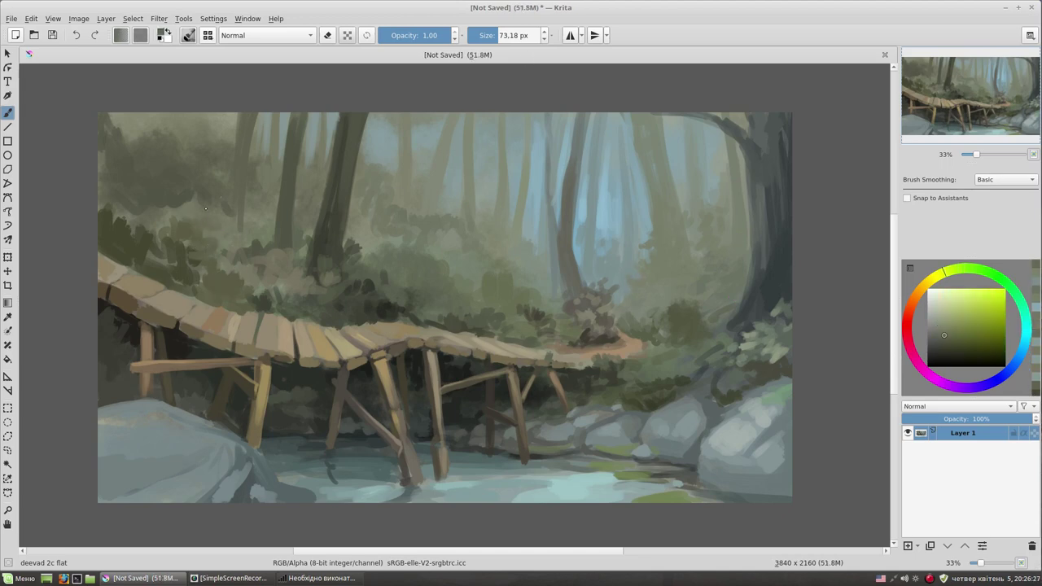
{"action": "left_click", "coordinate": [248, 274], "text": "ctrl"}
{"action": "left_click_drag", "start_coordinate": [338, 264], "coordinate": [340, 284]}
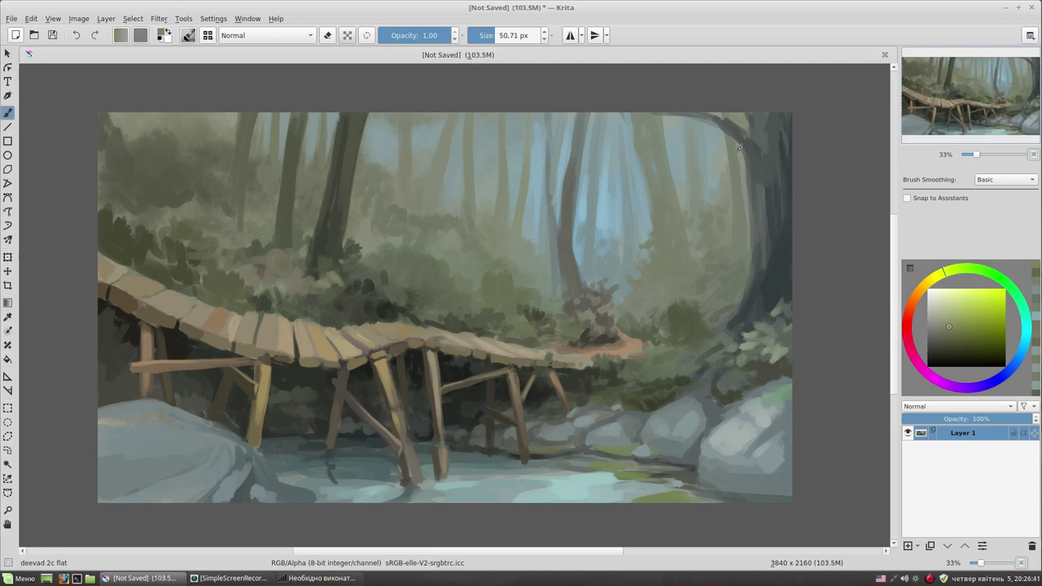
Sample pale greens from the foliage and brush paler strokes over the dark left trunk
{"action": "left_click", "coordinate": [371, 215], "text": "ctrl"}
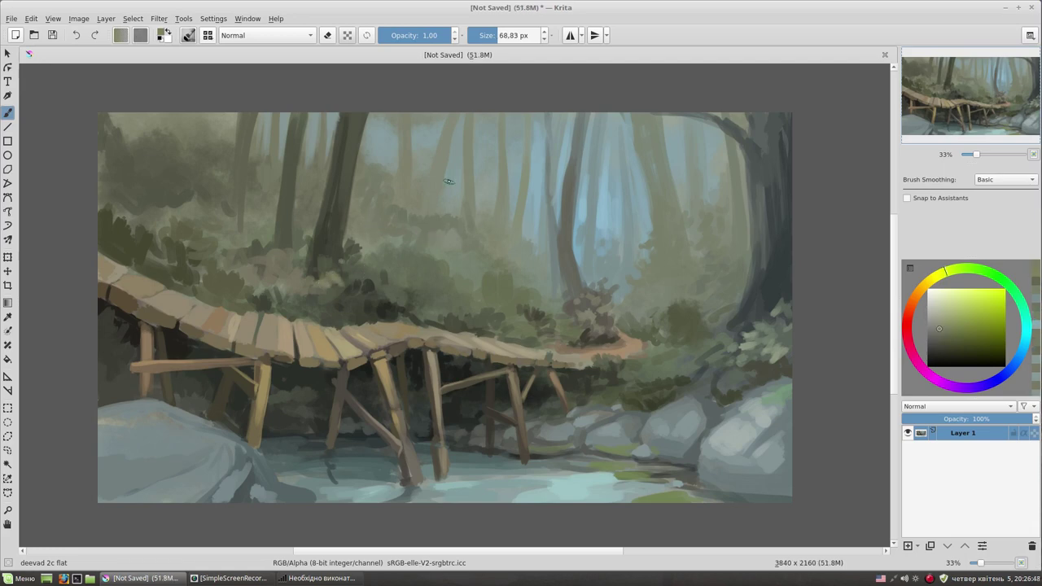
{"action": "left_click", "coordinate": [220, 152], "text": "ctrl"}
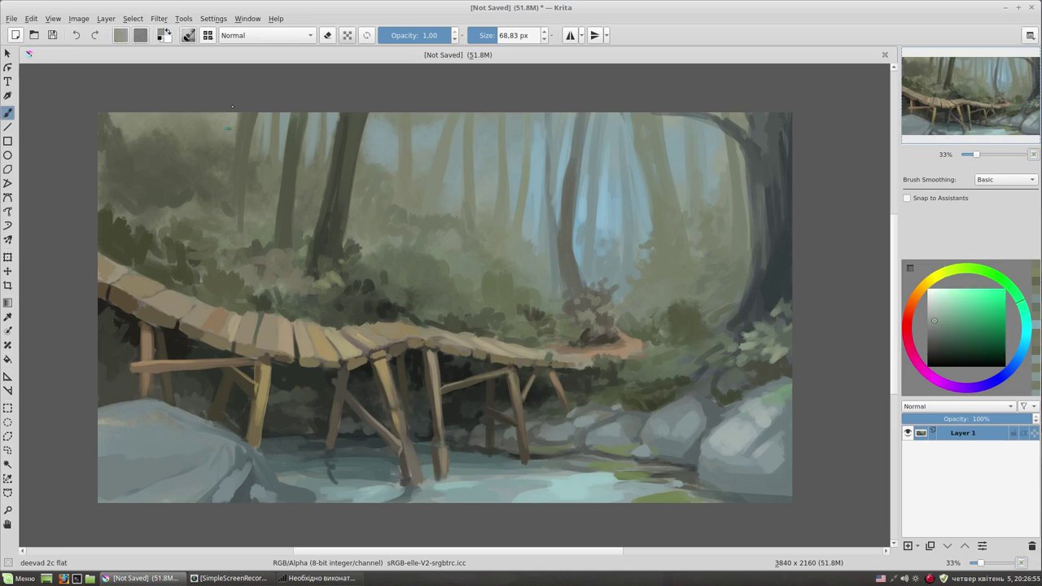
{"action": "left_click", "coordinate": [224, 144], "text": "ctrl"}
{"action": "left_click", "coordinate": [245, 167], "text": "ctrl"}
{"action": "left_click", "coordinate": [236, 114], "text": "ctrl"}
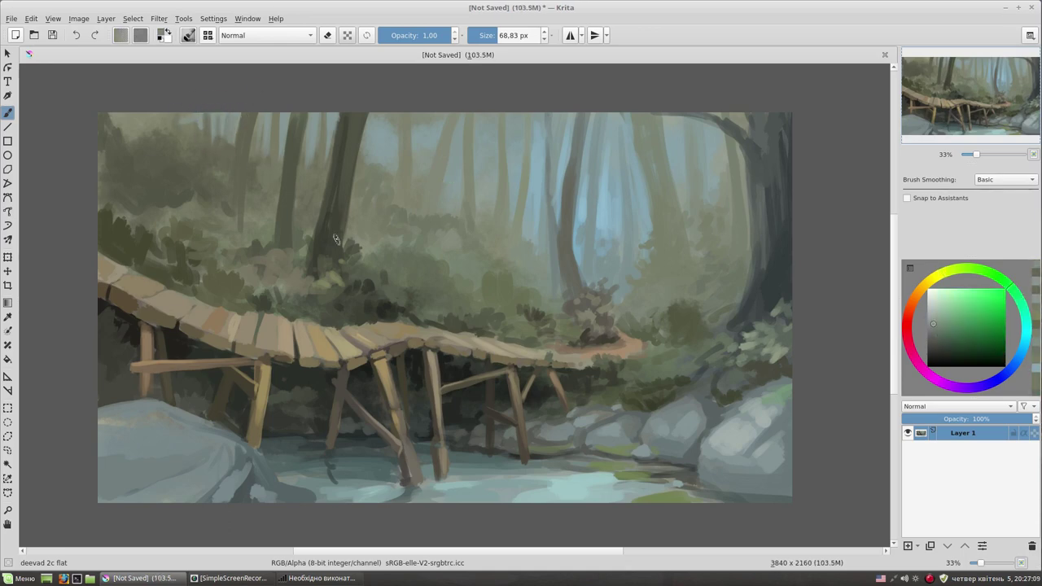
{"action": "left_click", "coordinate": [391, 135], "text": "ctrl"}
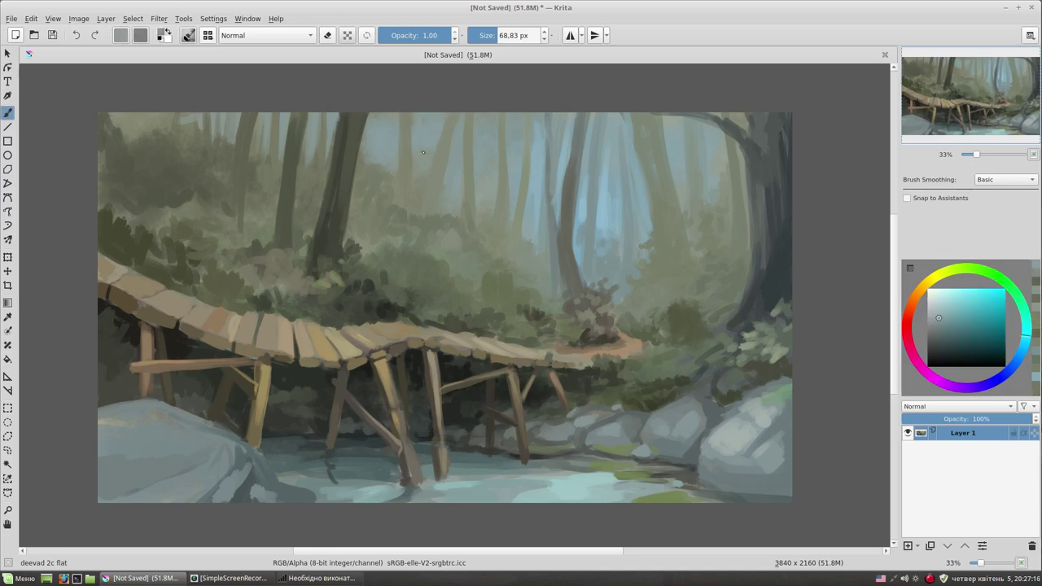
{"action": "left_click", "coordinate": [143, 250], "text": "ctrl"}
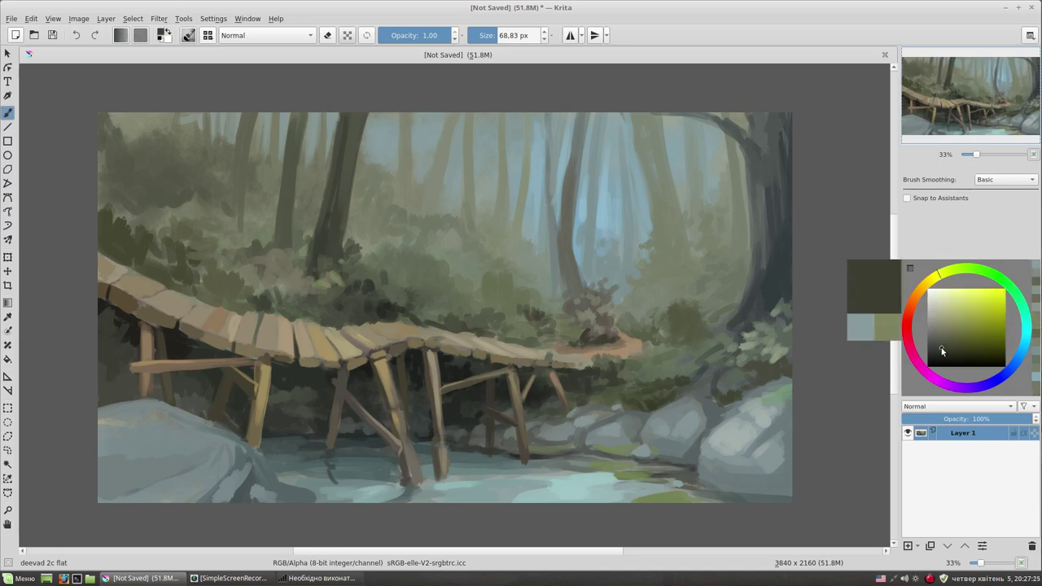
{"action": "left_click", "coordinate": [129, 226], "text": "ctrl"}
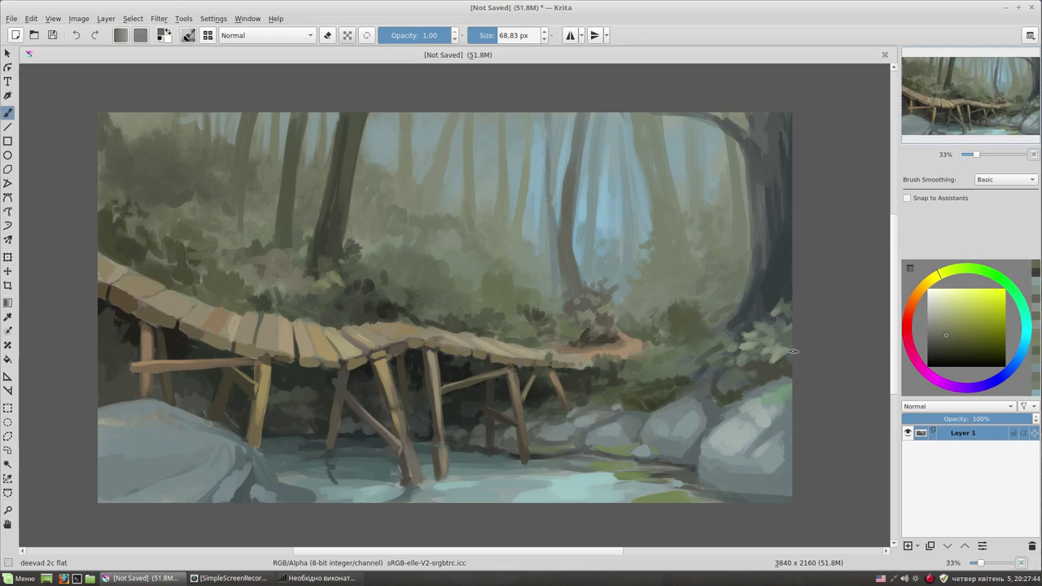
{"action": "left_click_drag", "start_coordinate": [340, 132], "coordinate": [334, 236]}
Switch to the Stamp Leaves brush and stamp dark leaves below the trees
{"action": "key", "text": "bracketleft"}
{"action": "key", "text": "bracketleft"}
{"action": "key", "text": "bracketleft"}
{"action": "left_click", "coordinate": [189, 35]}
{"action": "left_click", "coordinate": [376, 189]}
{"action": "left_click_drag", "start_coordinate": [361, 277], "coordinate": [375, 302]}
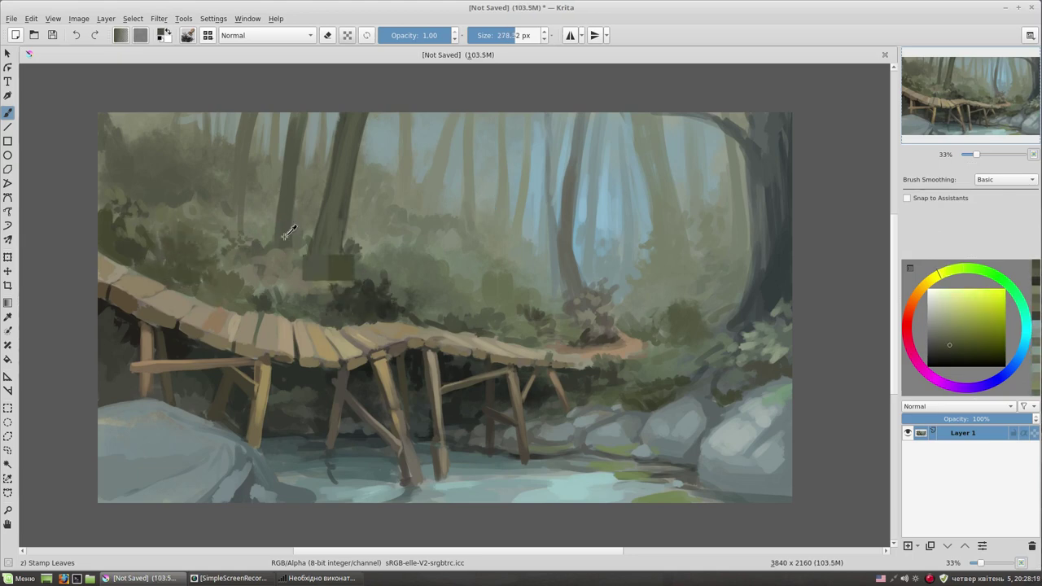
Stamp grey, olive and light greyish-green leaf clusters over the right-side foliage
{"action": "left_click", "coordinate": [602, 332]}
{"action": "left_click", "coordinate": [576, 303], "text": "ctrl"}
{"action": "left_click", "coordinate": [561, 325]}
{"action": "left_click", "coordinate": [667, 322], "text": "ctrl"}
{"action": "left_click", "coordinate": [673, 326]}
{"action": "left_click", "coordinate": [663, 301]}
{"action": "left_click", "coordinate": [700, 269], "text": "ctrl"}
{"action": "left_click", "coordinate": [756, 344]}
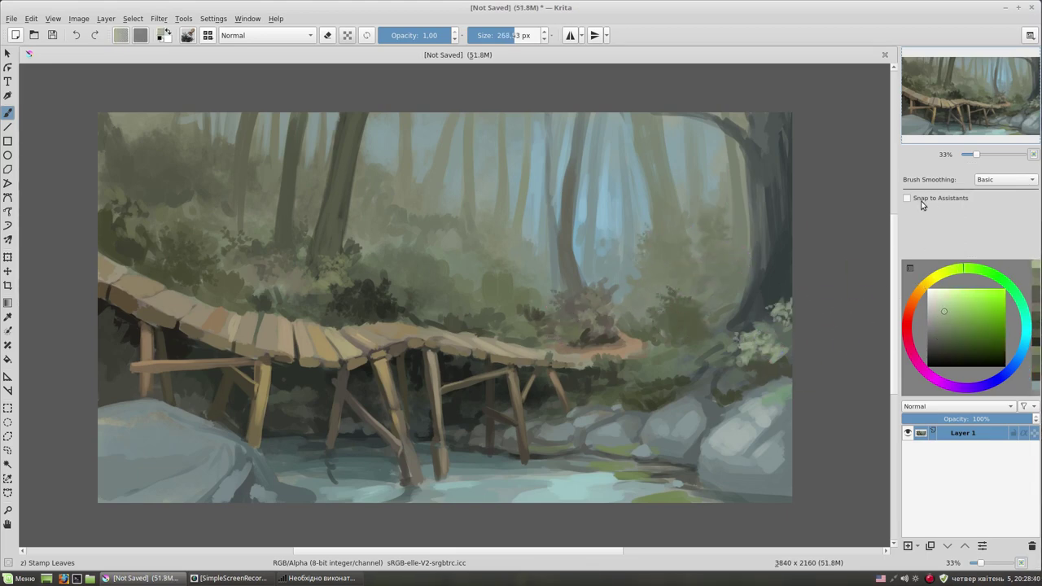
Shrink the leaf stamp and sample darker greens and yellow-greens from the bushes
{"action": "left_click", "coordinate": [766, 367], "text": "ctrl"}
{"action": "left_click_drag", "start_coordinate": [535, 213], "coordinate": [436, 233]}
{"action": "left_click", "coordinate": [391, 274], "text": "ctrl"}
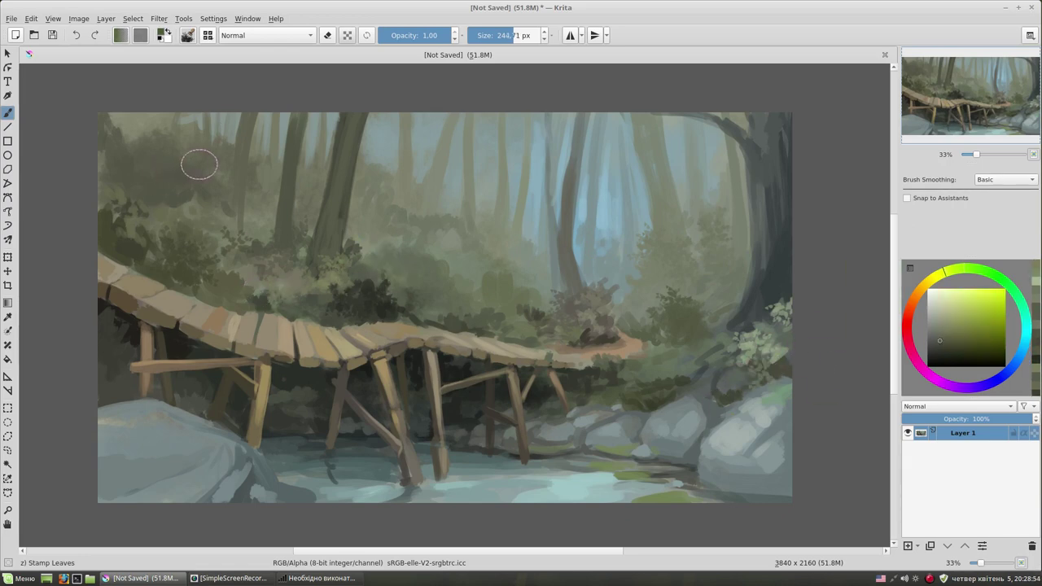
{"action": "left_click", "coordinate": [119, 230], "text": "ctrl"}
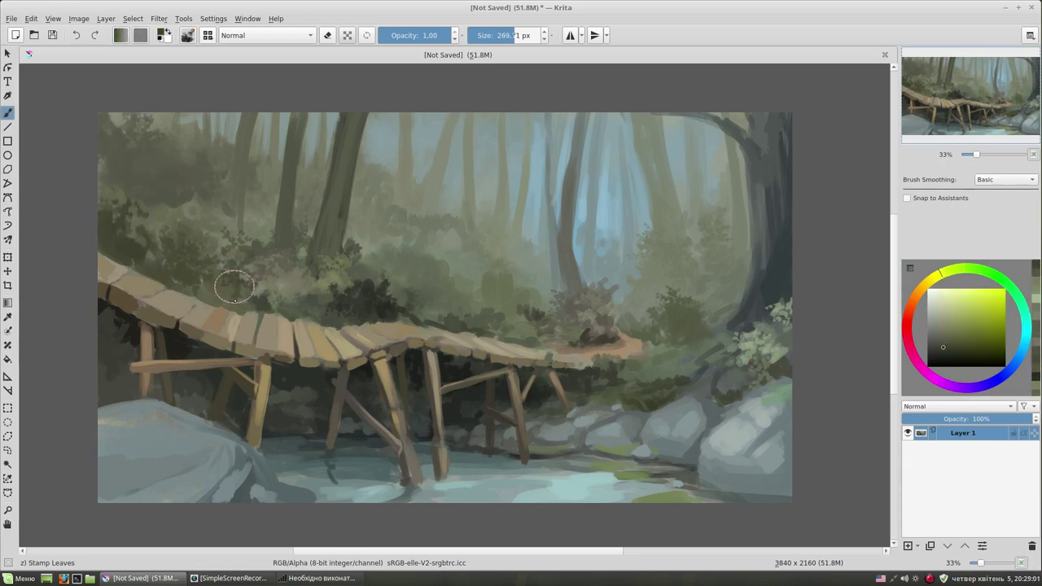
{"action": "left_click", "coordinate": [435, 214], "text": "ctrl"}
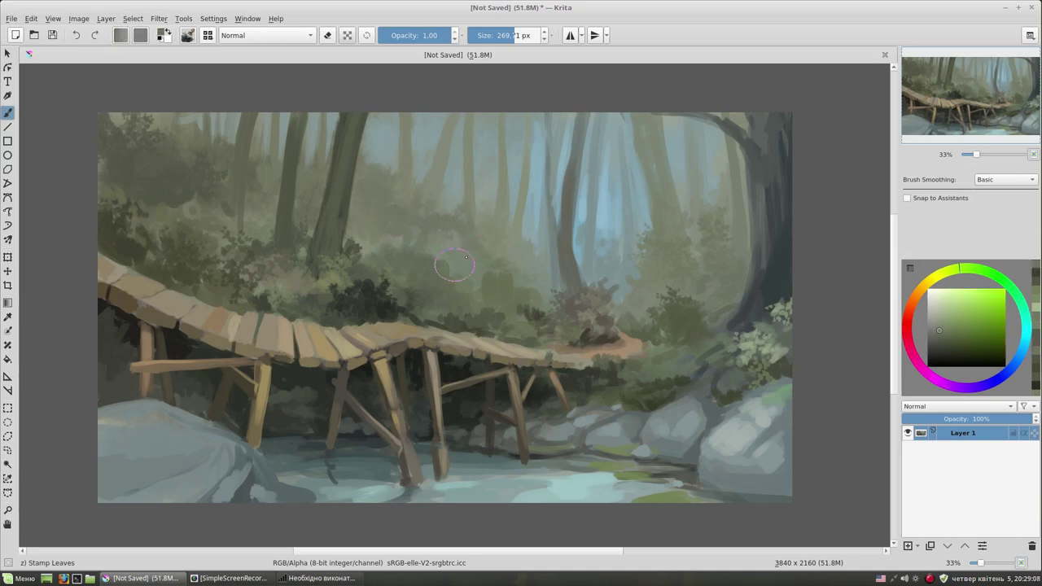
{"action": "left_click", "coordinate": [349, 220], "text": "ctrl"}
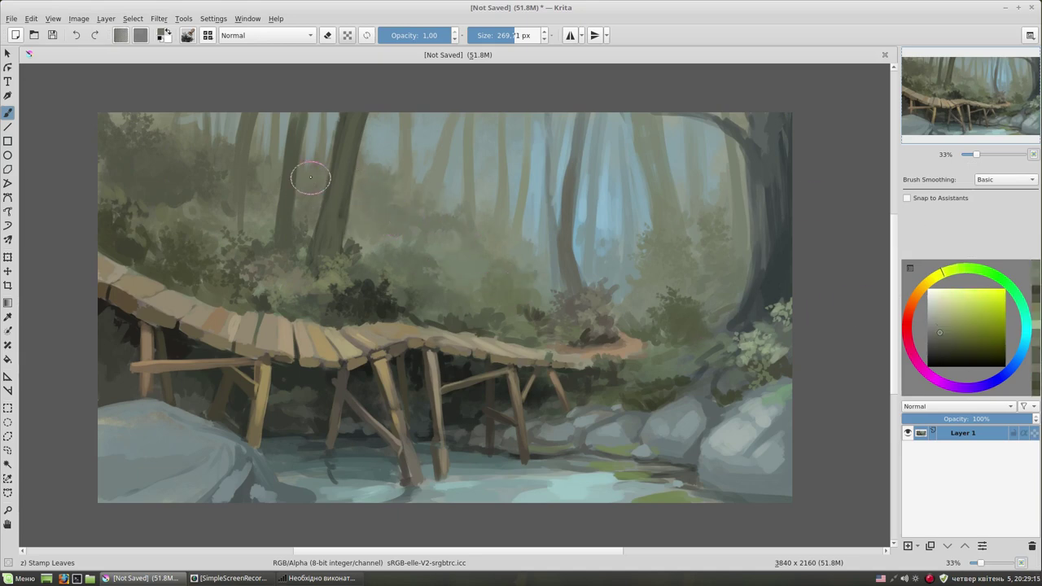
{"action": "left_click", "coordinate": [121, 326], "text": "ctrl"}
{"action": "left_click", "coordinate": [168, 389], "text": "ctrl"}
Stamp green leaf clusters into the bushes, adjusting the stamp size and sampling yellow-green
{"action": "left_click", "coordinate": [524, 418], "text": "ctrl"}
{"action": "key", "text": "bracketleft"}
{"action": "left_click", "coordinate": [789, 389]}
{"action": "left_click", "coordinate": [688, 413], "text": "ctrl"}
{"action": "key", "text": "bracketright"}
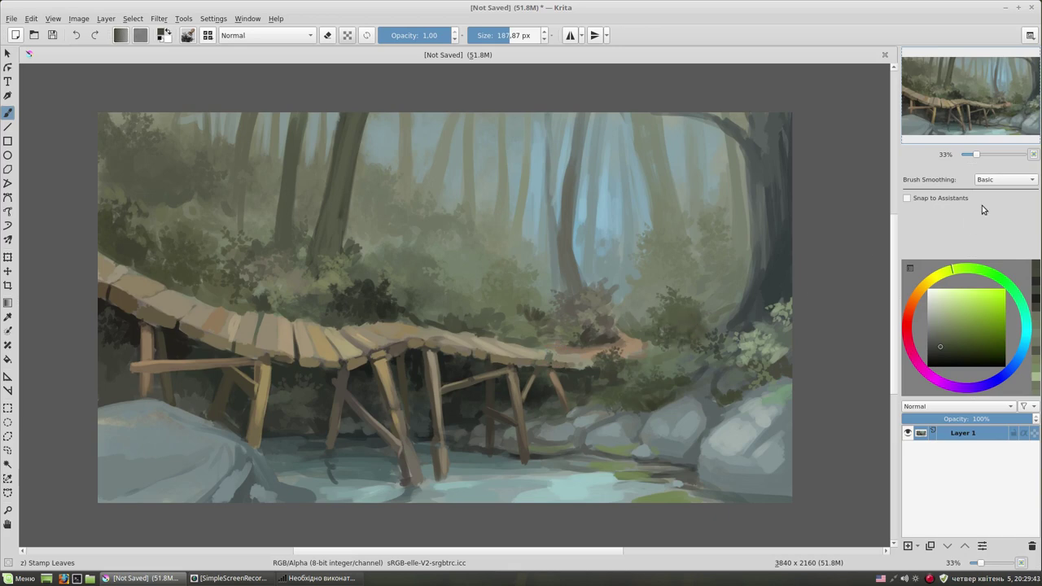
Switch to the flat brush, sample the plank tan, and paint an upright railing post
{"action": "right_click", "coordinate": [546, 279]}
{"action": "left_click", "coordinate": [570, 268]}
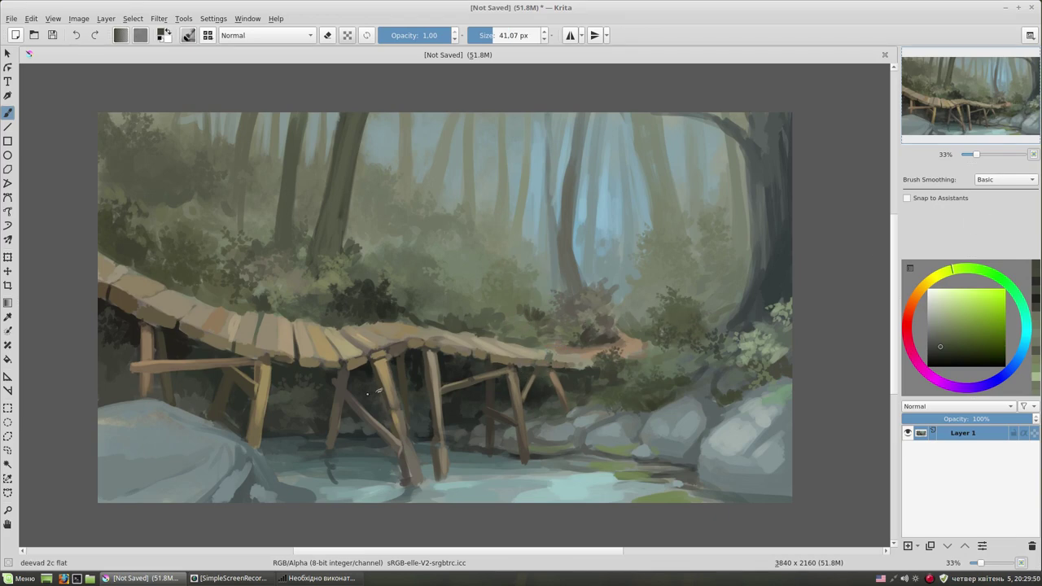
{"action": "left_click", "coordinate": [410, 329], "text": "ctrl"}
{"action": "left_click_drag", "start_coordinate": [314, 323], "coordinate": [314, 288]}
{"action": "mouse_move", "coordinate": [315, 324]}
{"action": "left_mouse_down"}
{"action": "mouse_move", "coordinate": [315, 282]}
{"action": "mouse_move", "coordinate": [310, 336]}
{"action": "left_mouse_up"}
Paint the top rail across from the post and repaint both in darker tan
{"action": "left_click", "coordinate": [946, 307]}
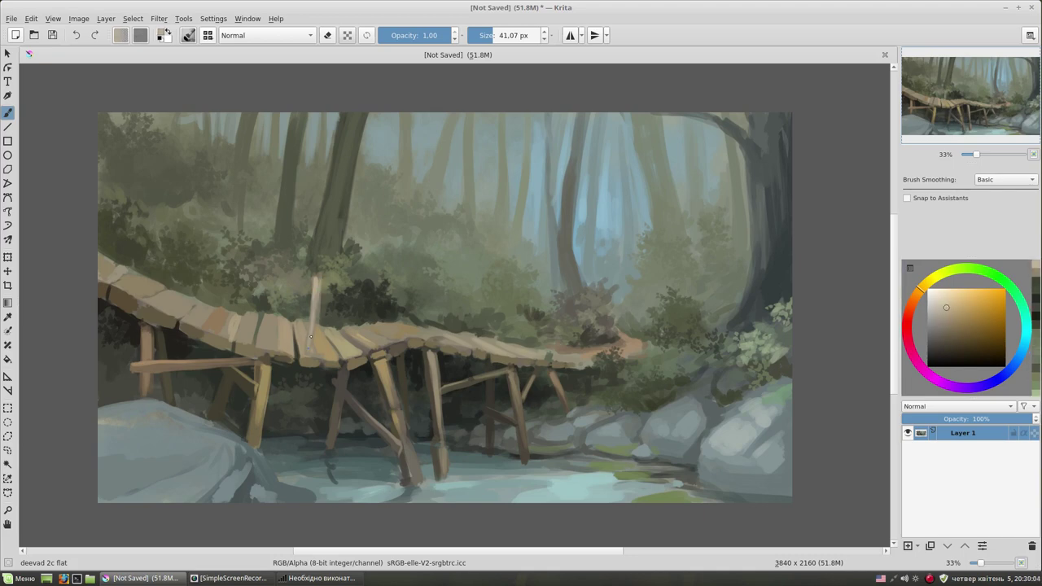
{"action": "left_click", "coordinate": [354, 346], "text": "ctrl"}
{"action": "left_click", "coordinate": [346, 321], "text": "ctrl"}
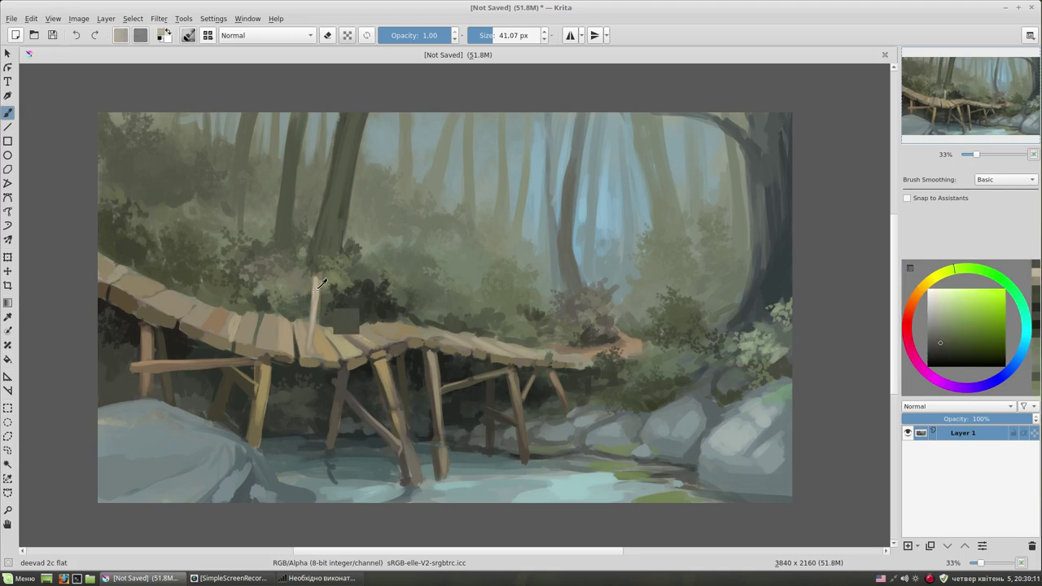
{"action": "left_click", "coordinate": [316, 283], "text": "ctrl"}
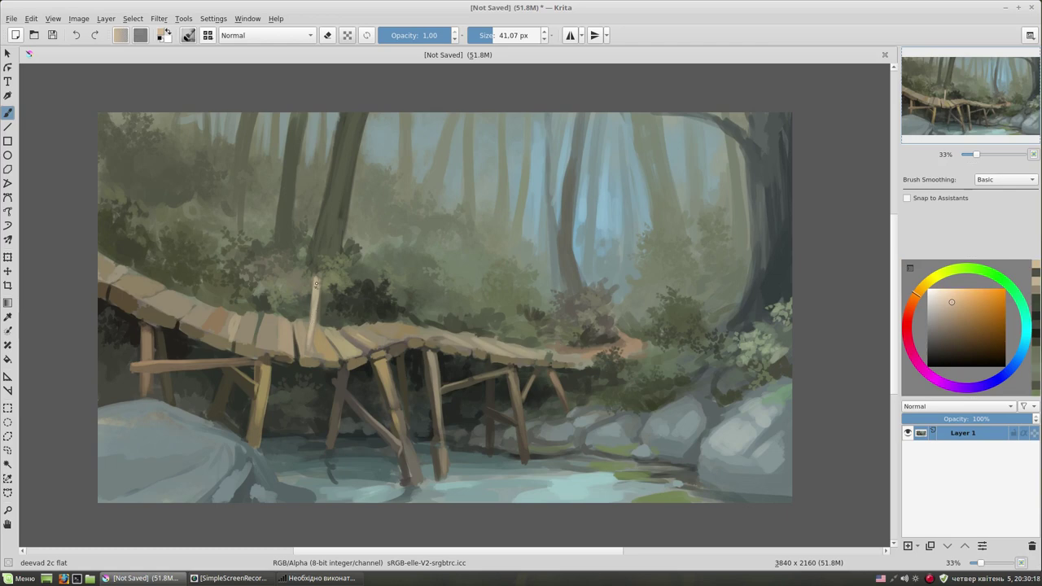
{"action": "left_click_drag", "start_coordinate": [317, 278], "coordinate": [403, 280]}
{"action": "left_click", "coordinate": [400, 280], "text": "ctrl"}
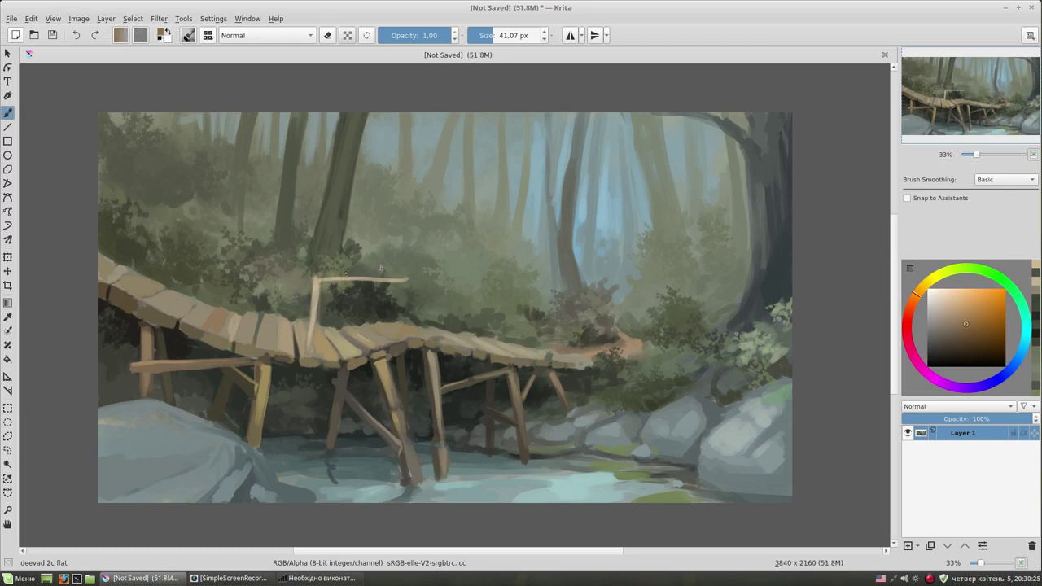
{"action": "left_click_drag", "start_coordinate": [316, 282], "coordinate": [309, 345]}
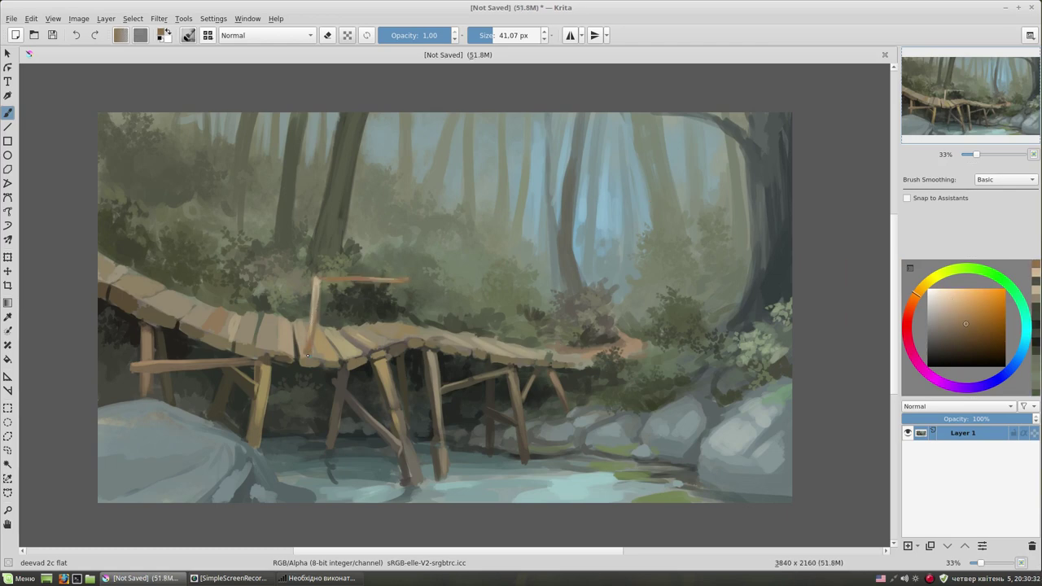
{"action": "left_click", "coordinate": [365, 277], "text": "ctrl"}
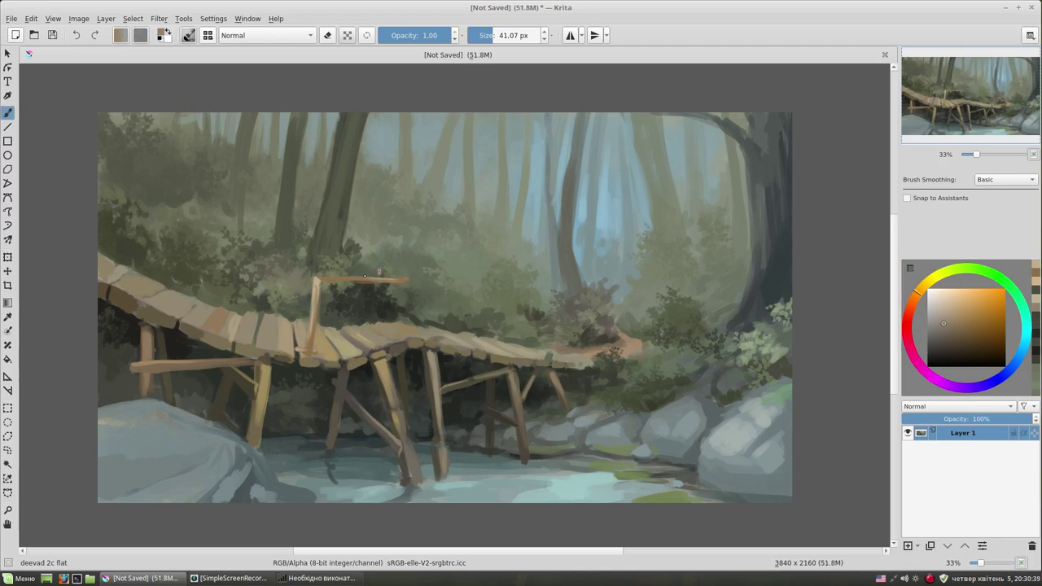
{"action": "left_click_drag", "start_coordinate": [318, 279], "coordinate": [402, 281]}
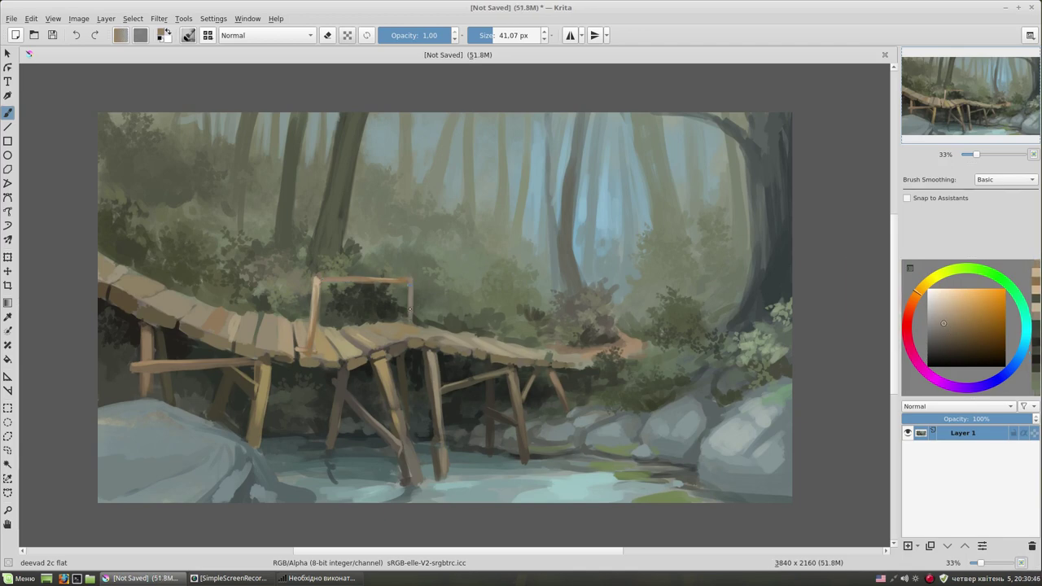
Paint the right railing post and the rail curving down to the bridge's end
{"action": "left_click", "coordinate": [409, 322], "text": "ctrl"}
{"action": "mouse_move", "coordinate": [410, 321]}
{"action": "left_mouse_down"}
{"action": "mouse_move", "coordinate": [408, 280]}
{"action": "mouse_move", "coordinate": [412, 329]}
{"action": "left_mouse_up"}
{"action": "left_click", "coordinate": [412, 329], "text": "ctrl"}
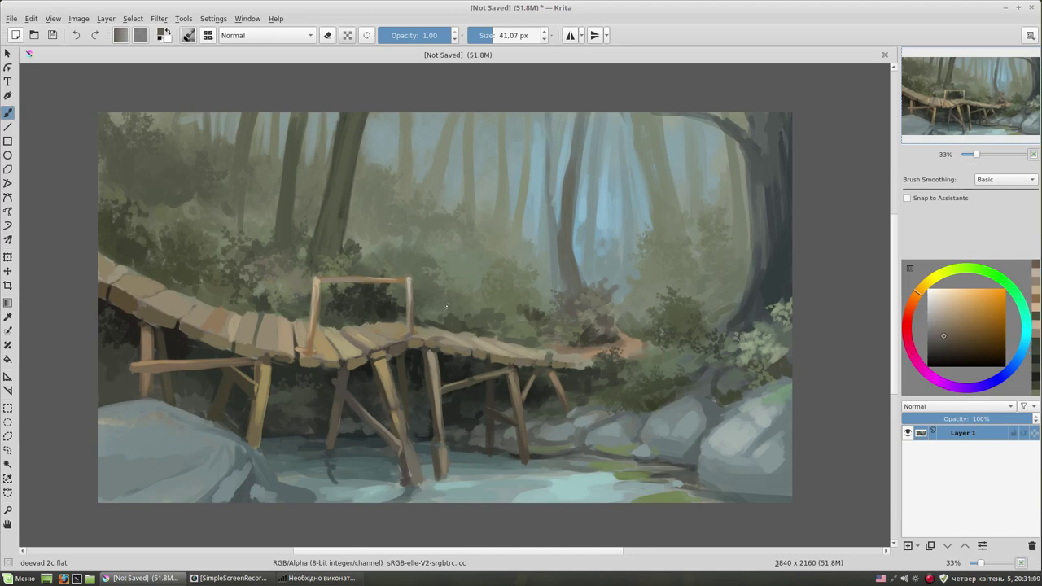
{"action": "left_click", "coordinate": [318, 284], "text": "ctrl"}
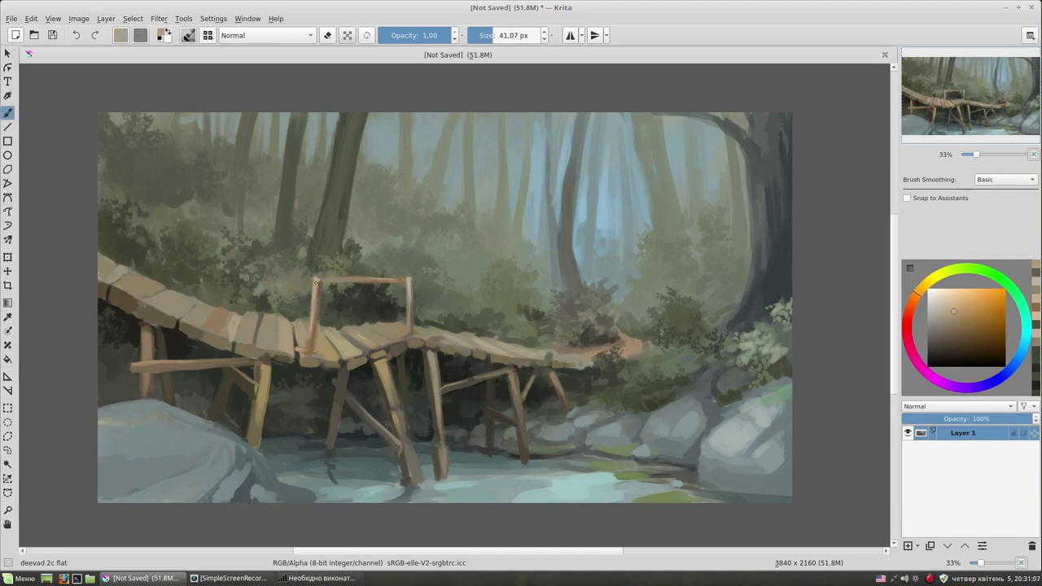
{"action": "left_click", "coordinate": [694, 298], "text": "ctrl"}
{"action": "left_click_drag", "start_coordinate": [416, 282], "coordinate": [544, 350]}
{"action": "left_click", "coordinate": [626, 318], "text": "ctrl"}
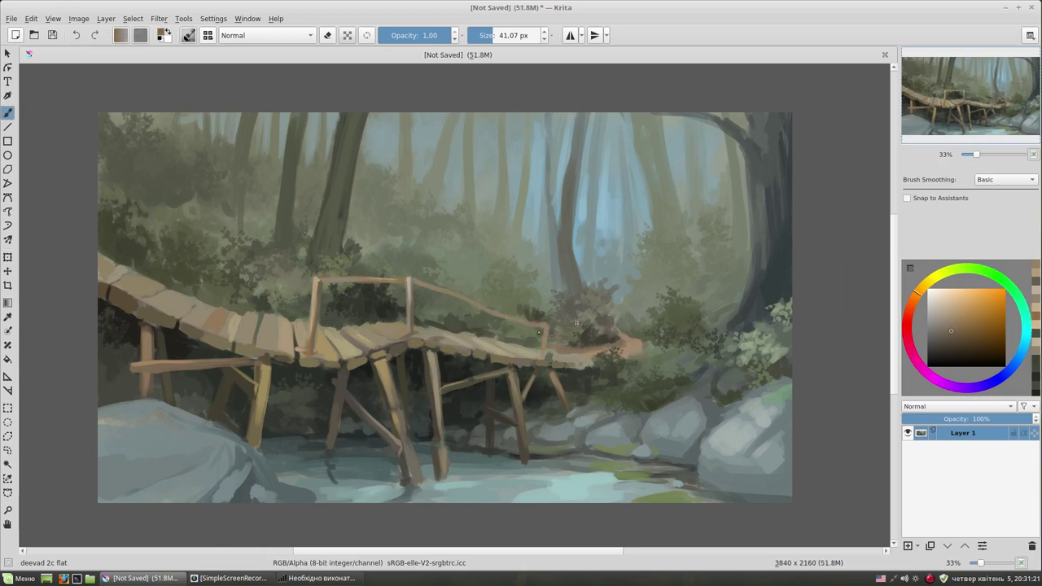
{"action": "left_click_drag", "start_coordinate": [545, 334], "coordinate": [538, 329]}
Paint a railing post on the left bridge section in sampled wood tones
{"action": "left_click", "coordinate": [422, 285], "text": "ctrl"}
{"action": "left_click", "coordinate": [411, 280], "text": "ctrl"}
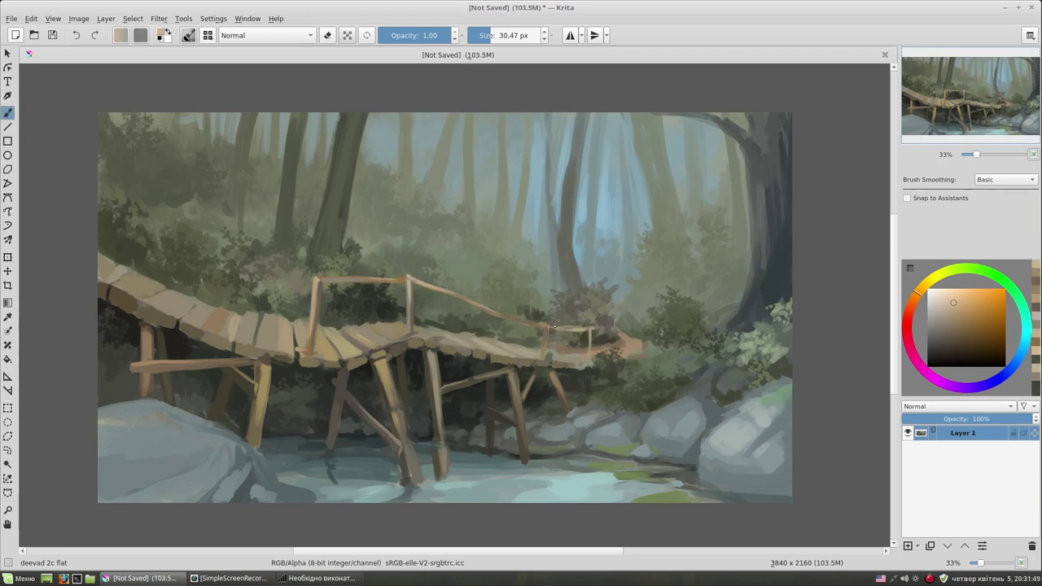
{"action": "left_click_drag", "start_coordinate": [181, 301], "coordinate": [193, 237]}
{"action": "left_click", "coordinate": [181, 305], "text": "ctrl"}
{"action": "left_click", "coordinate": [259, 347], "text": "ctrl"}
Paint the left railing from the canvas edge with a thin post beneath it
{"action": "left_click_drag", "start_coordinate": [99, 210], "coordinate": [203, 240]}
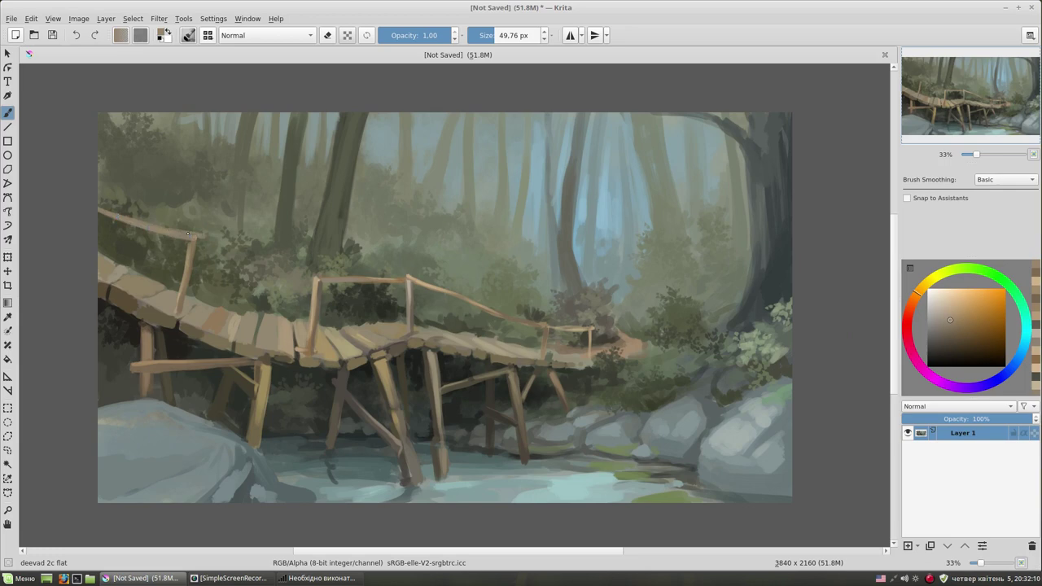
{"action": "left_click", "coordinate": [202, 200], "text": "ctrl"}
{"action": "left_click_drag", "start_coordinate": [98, 209], "coordinate": [202, 236]}
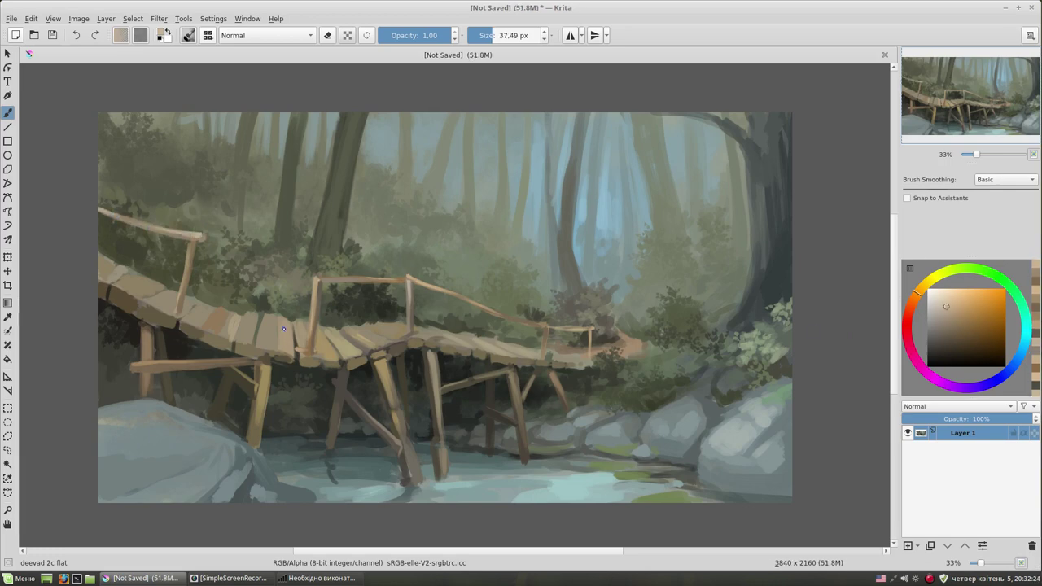
{"action": "left_click", "coordinate": [181, 317], "text": "ctrl"}
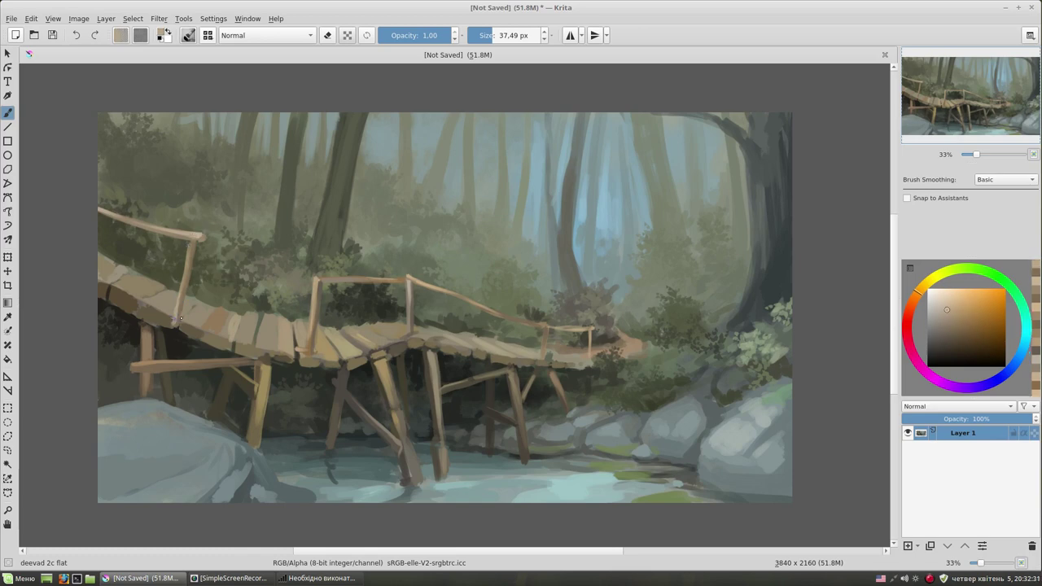
{"action": "left_click_drag", "start_coordinate": [218, 269], "coordinate": [205, 303]}
{"action": "left_click", "coordinate": [209, 299], "text": "ctrl"}
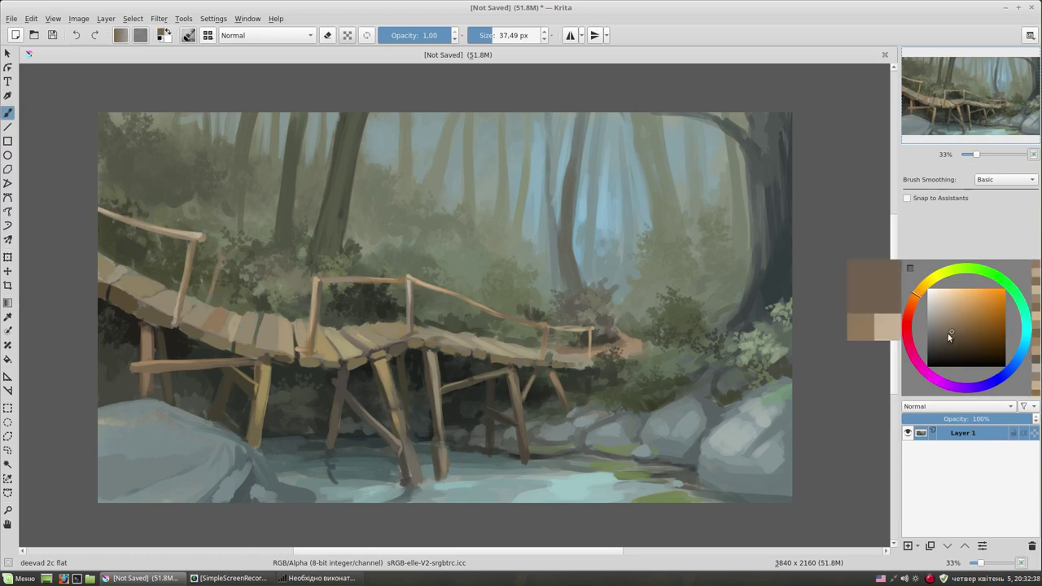
{"action": "left_click_drag", "start_coordinate": [221, 255], "coordinate": [210, 291]}
{"action": "left_click_drag", "start_coordinate": [224, 244], "coordinate": [208, 301]}
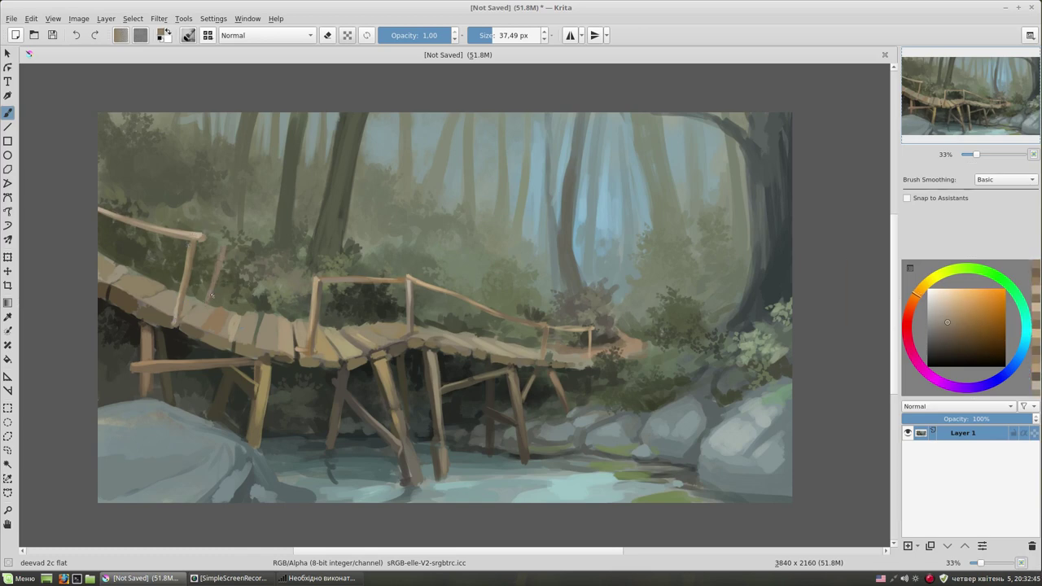
{"action": "left_click_drag", "start_coordinate": [215, 250], "coordinate": [198, 243]}
Highlight the upper left railing in lighter beige with a smaller brush
{"action": "left_click_drag", "start_coordinate": [87, 193], "coordinate": [153, 221]}
{"action": "left_click", "coordinate": [220, 250], "text": "ctrl"}
{"action": "key", "text": "bracketleft"}
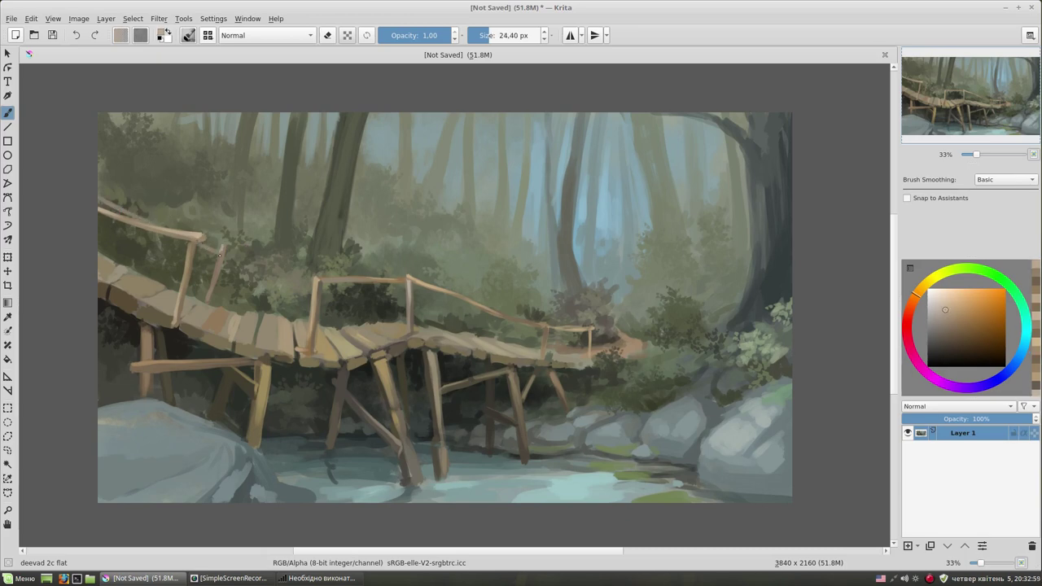
{"action": "left_click_drag", "start_coordinate": [126, 213], "coordinate": [97, 195]}
Paint a dark grey-brown back rail with a thin post behind the middle railing
{"action": "left_click", "coordinate": [945, 336]}
{"action": "left_click_drag", "start_coordinate": [346, 318], "coordinate": [345, 285]}
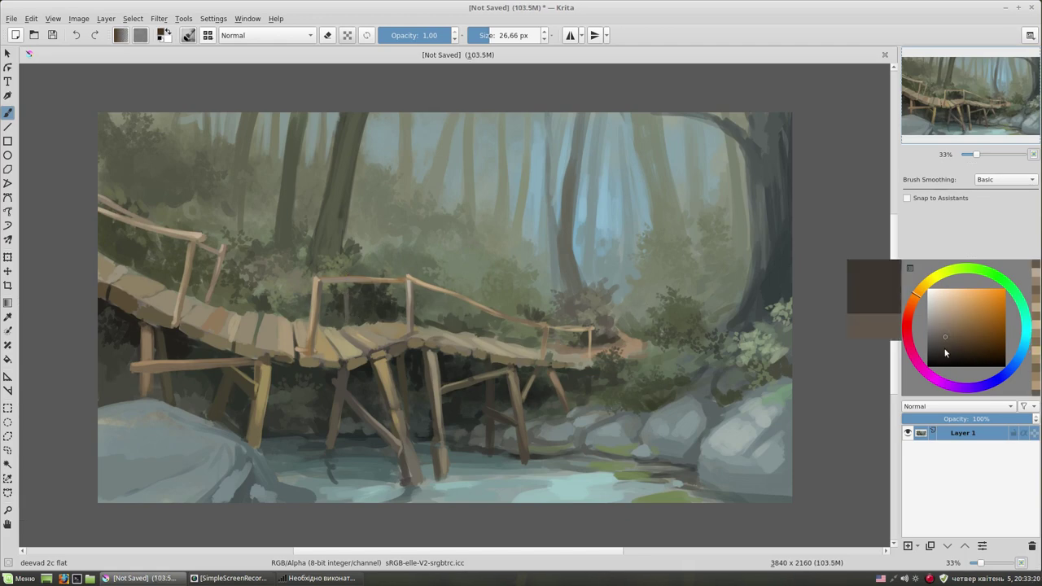
{"action": "left_click", "coordinate": [941, 341]}
{"action": "left_click_drag", "start_coordinate": [342, 270], "coordinate": [427, 268]}
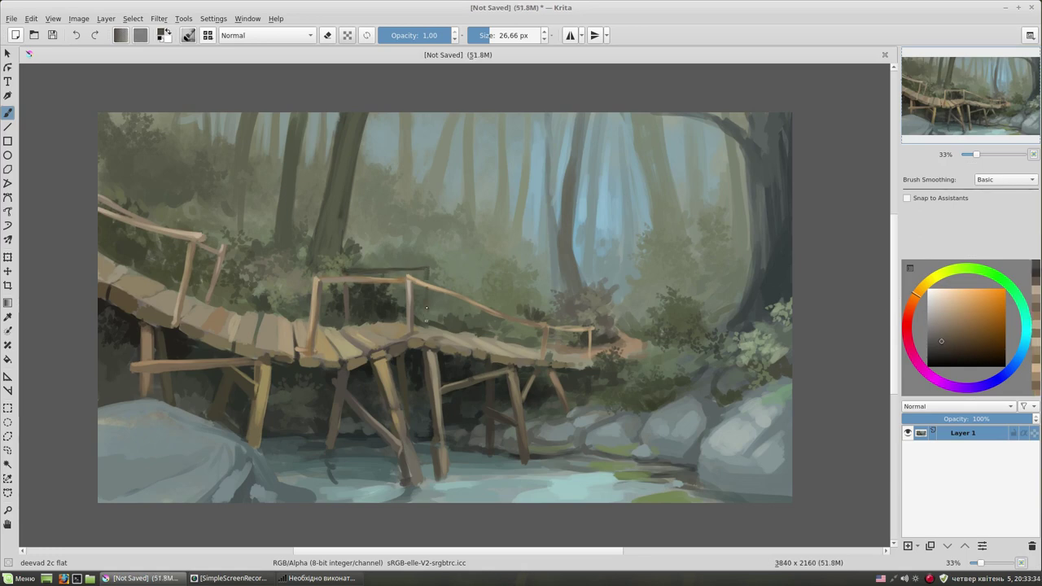
{"action": "left_click_drag", "start_coordinate": [429, 269], "coordinate": [508, 312]}
Darken the post under the left railing with a slightly larger brush
{"action": "key", "text": "bracketright"}
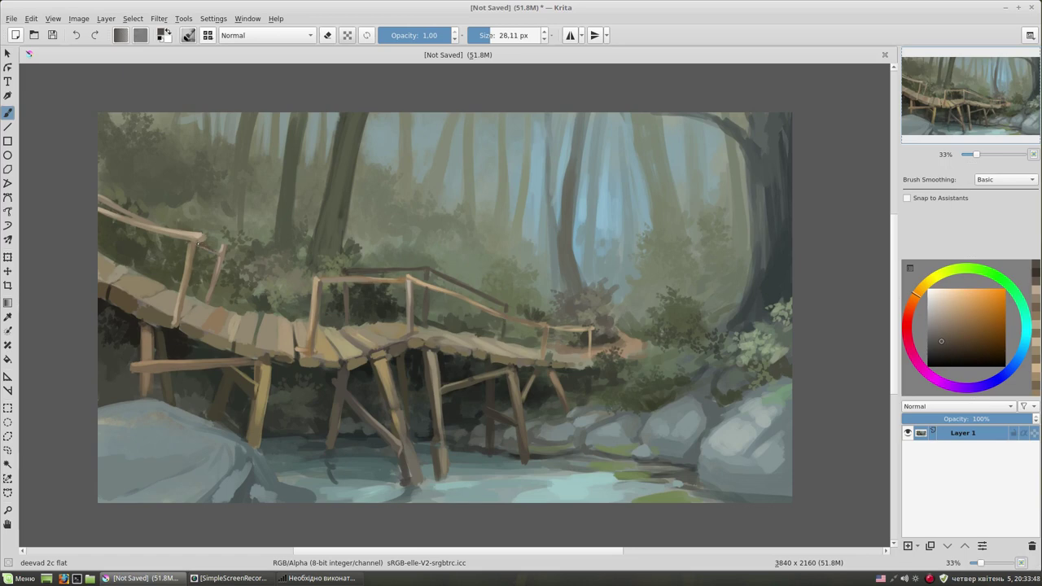
{"action": "left_click_drag", "start_coordinate": [222, 244], "coordinate": [209, 299]}
{"action": "mouse_move", "coordinate": [314, 286]}
{"action": "left_mouse_down"}
{"action": "mouse_move", "coordinate": [91, 200]}
{"action": "mouse_move", "coordinate": [127, 220]}
{"action": "left_mouse_up"}
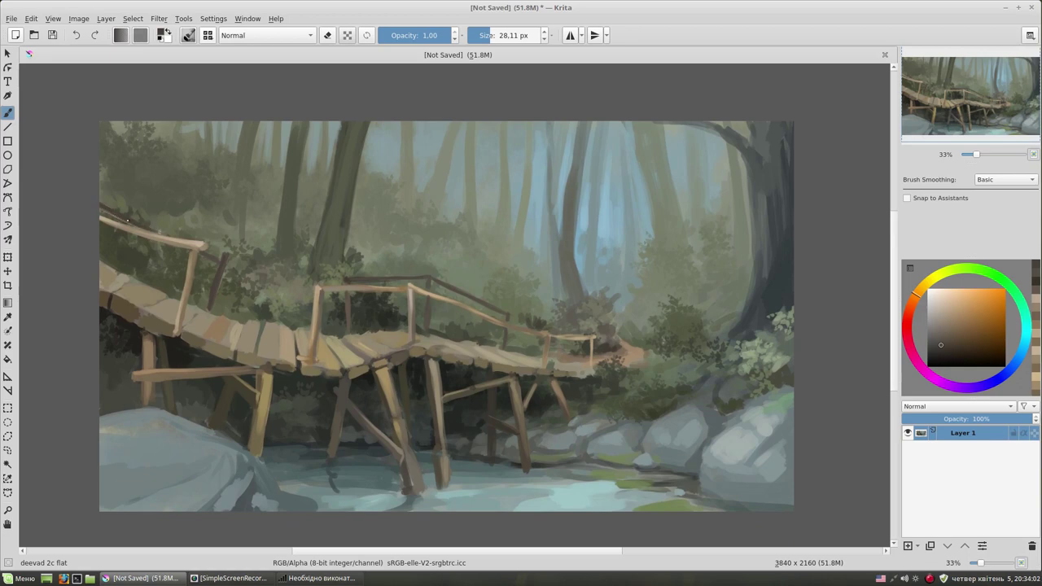
Paint pale yellowish-grey strokes over the top and lower edge of the left rock
{"action": "left_click", "coordinate": [777, 301], "text": "ctrl"}
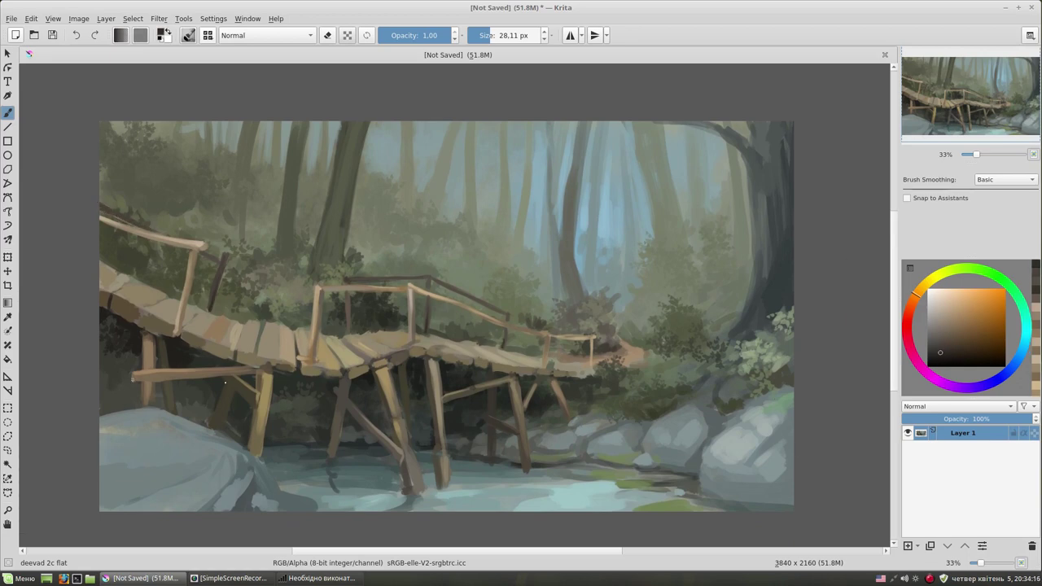
{"action": "left_click_drag", "start_coordinate": [621, 278], "coordinate": [651, 278]}
{"action": "left_click", "coordinate": [147, 421], "text": "ctrl"}
{"action": "mouse_move", "coordinate": [147, 421]}
{"action": "left_mouse_down"}
{"action": "mouse_move", "coordinate": [161, 423]}
{"action": "mouse_move", "coordinate": [125, 425]}
{"action": "mouse_move", "coordinate": [110, 444]}
{"action": "mouse_move", "coordinate": [129, 464]}
{"action": "mouse_move", "coordinate": [179, 440]}
{"action": "left_mouse_up"}
{"action": "left_click", "coordinate": [937, 319]}
{"action": "left_click", "coordinate": [122, 460], "text": "ctrl"}
{"action": "mouse_move", "coordinate": [139, 505]}
{"action": "left_mouse_down"}
{"action": "mouse_move", "coordinate": [187, 486]}
{"action": "mouse_move", "coordinate": [236, 493]}
{"action": "left_mouse_up"}
Sample pale cyan, dull green and yellow-green tones while adjusting the brush size
{"action": "left_click", "coordinate": [129, 442], "text": "ctrl"}
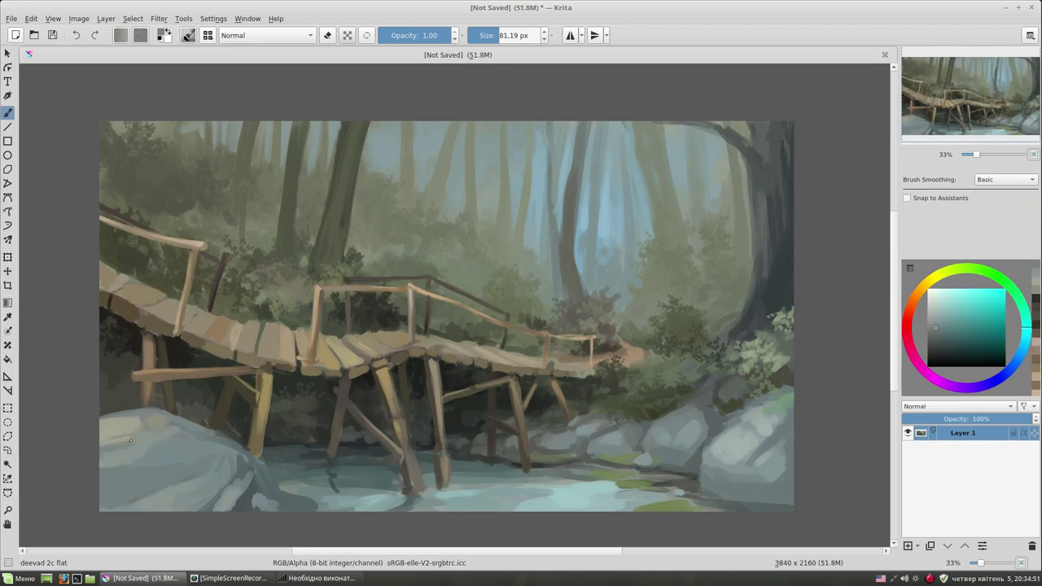
{"action": "left_click_drag", "start_coordinate": [762, 394], "coordinate": [661, 397]}
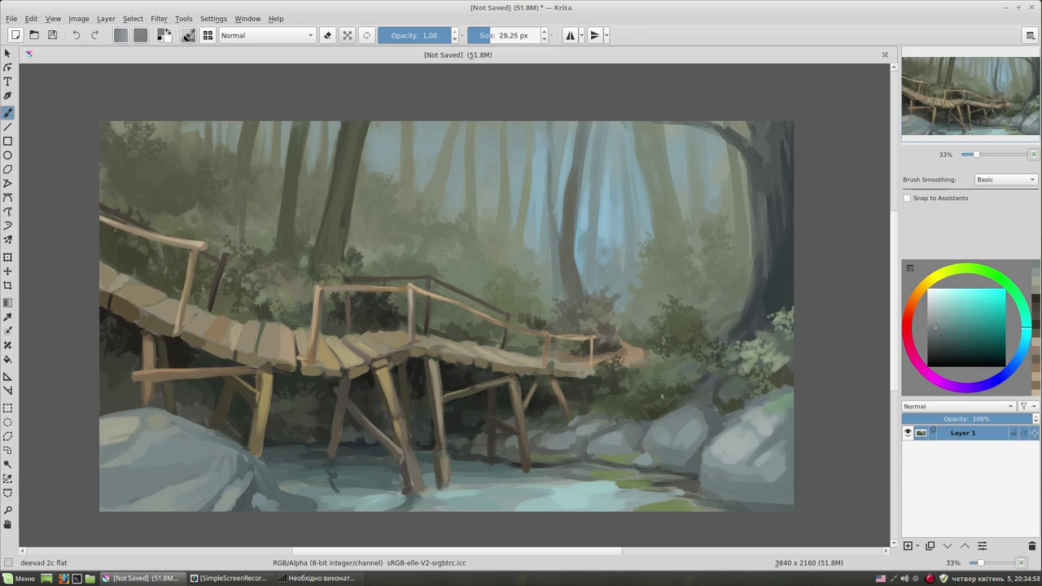
{"action": "left_click", "coordinate": [777, 425], "text": "ctrl"}
{"action": "key", "text": "bracketright"}
{"action": "left_click", "coordinate": [753, 405], "text": "ctrl"}
{"action": "key", "text": "bracketright"}
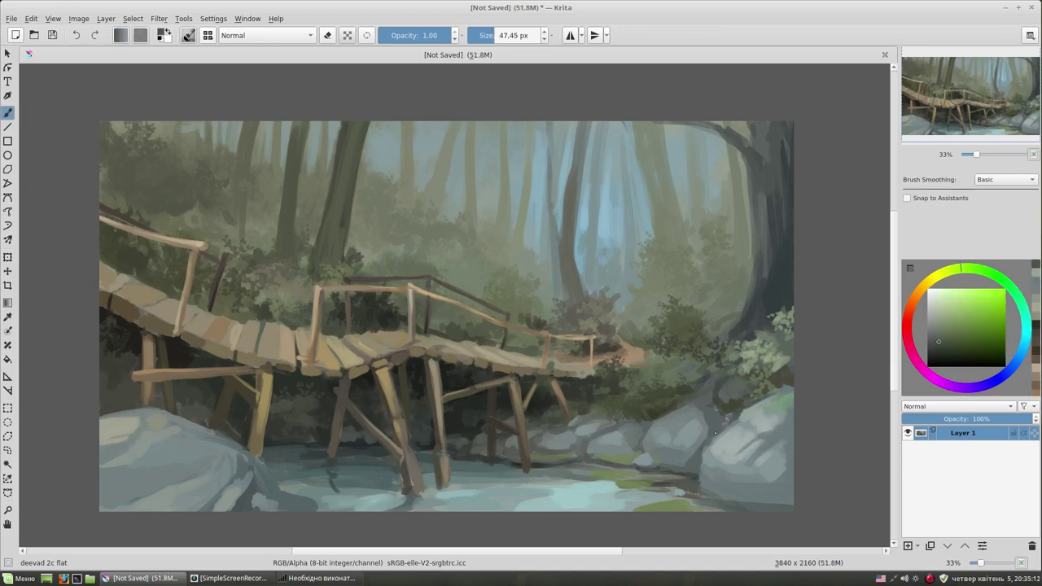
{"action": "left_click", "coordinate": [723, 446], "text": "ctrl"}
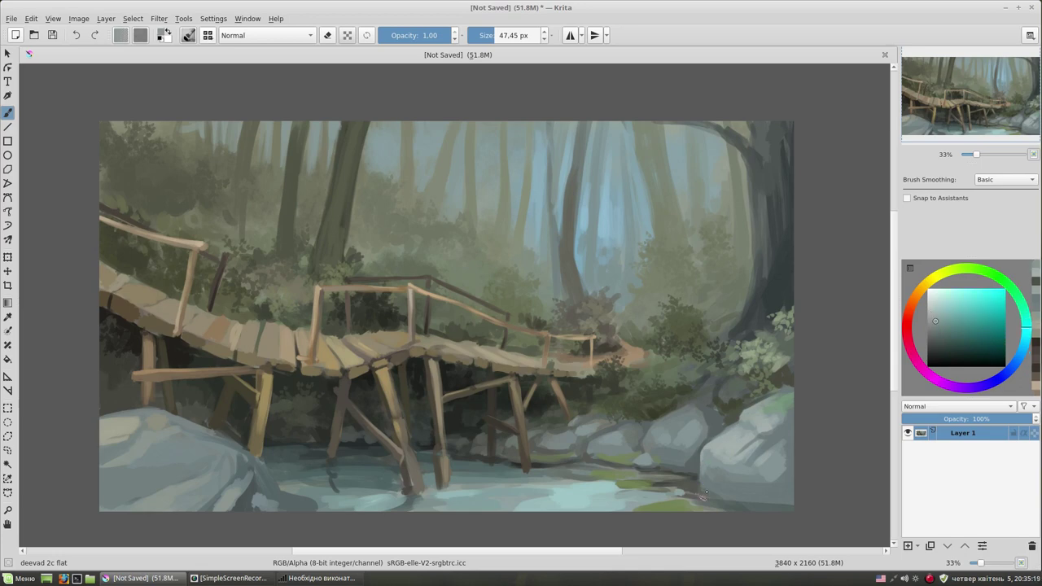
{"action": "left_click", "coordinate": [790, 392], "text": "ctrl"}
{"action": "key", "text": "bracketright"}
{"action": "key", "text": "bracketleft"}
{"action": "key", "text": "bracketleft"}
{"action": "left_click", "coordinate": [342, 222], "text": "ctrl"}
{"action": "key", "text": "bracketleft"}
{"action": "key", "text": "bracketleft"}
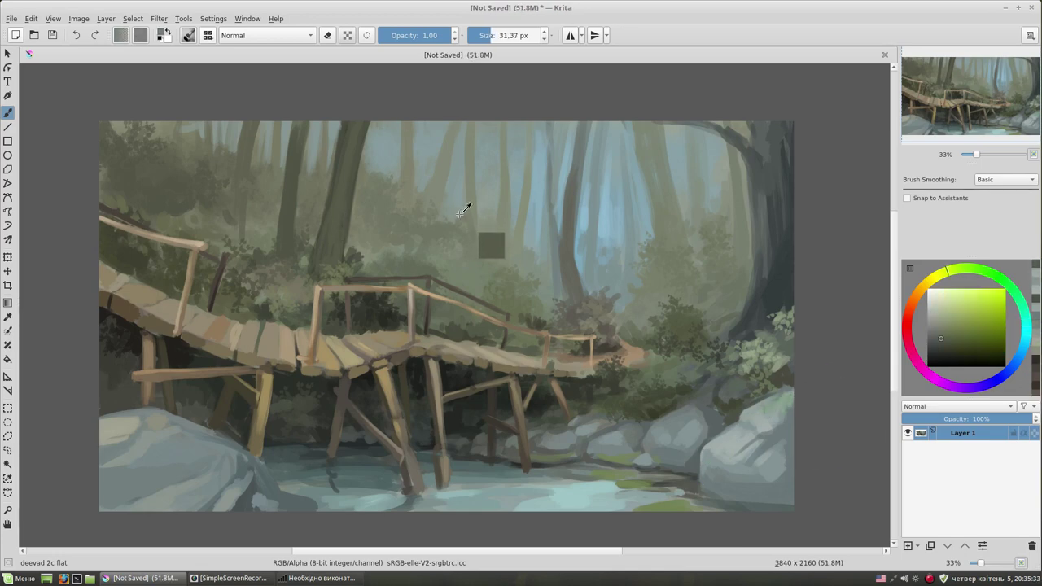
Sample greens and teals from the canvas and enlarge the brush to about 45 px
{"action": "left_click", "coordinate": [465, 210], "text": "ctrl"}
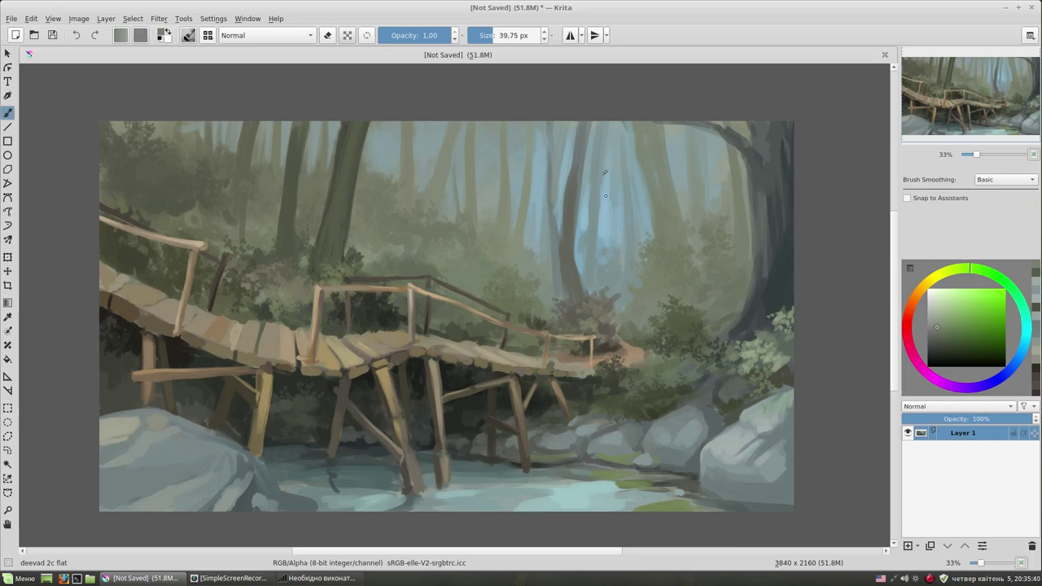
{"action": "left_click", "coordinate": [559, 217], "text": "ctrl"}
{"action": "left_click", "coordinate": [663, 176], "text": "ctrl"}
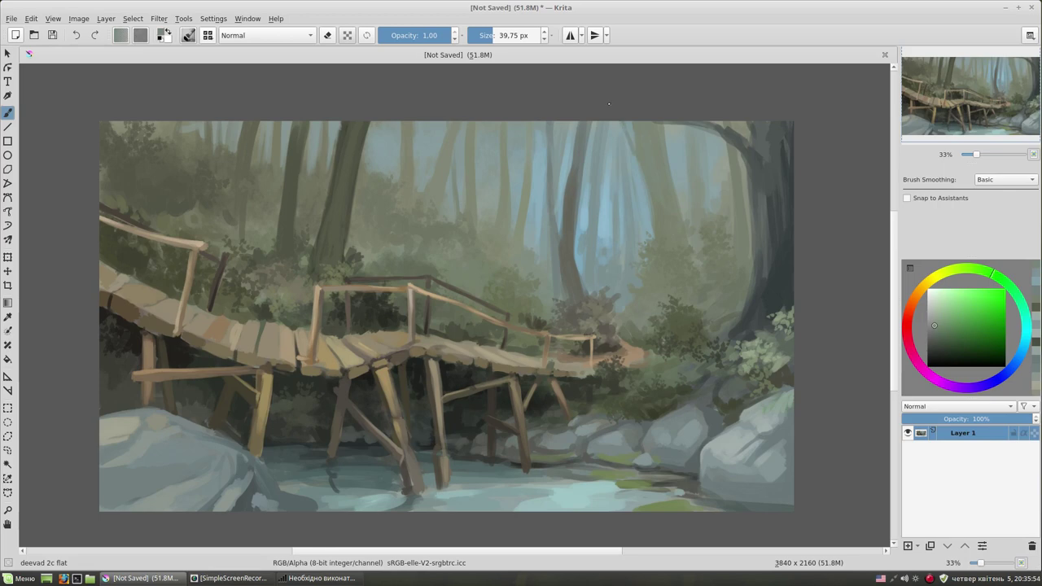
{"action": "left_click", "coordinate": [772, 210], "text": "ctrl"}
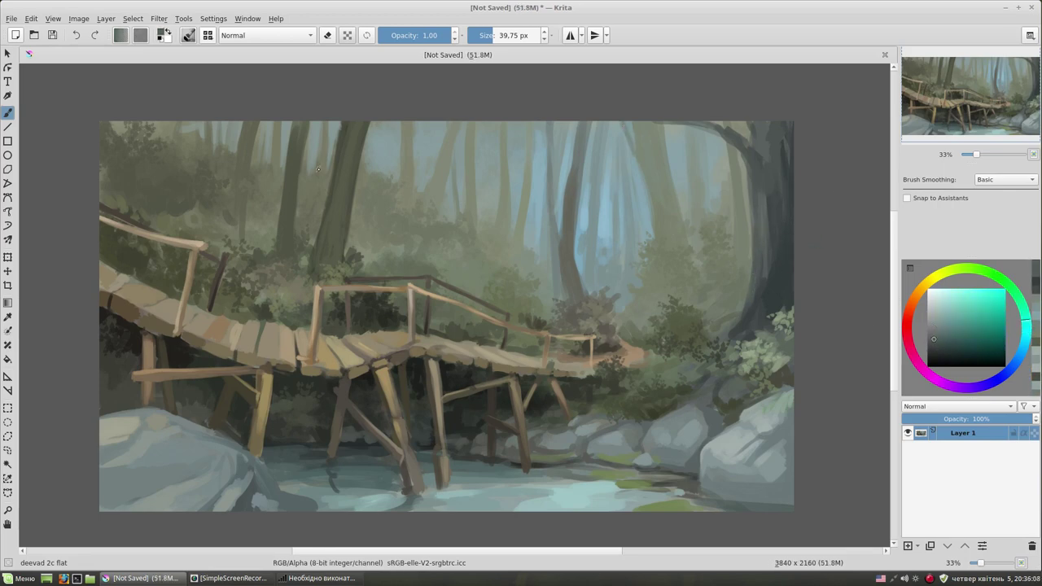
{"action": "left_click", "coordinate": [324, 259], "text": "ctrl"}
{"action": "left_click_drag", "start_coordinate": [270, 336], "coordinate": [277, 326]}
{"action": "left_click", "coordinate": [236, 213], "text": "ctrl"}
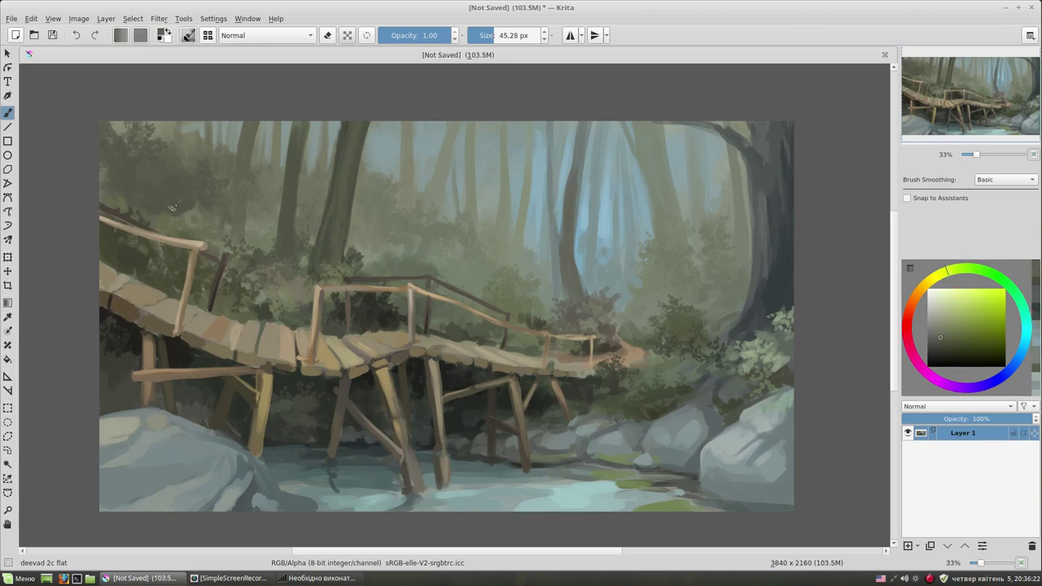
Stamp yellowish foliage behind the bridge's left side with Stamp Leaves, then return to deevad 2c
{"action": "left_click", "coordinate": [208, 35]}
{"action": "left_click", "coordinate": [372, 193]}
{"action": "left_click", "coordinate": [164, 205], "text": "ctrl"}
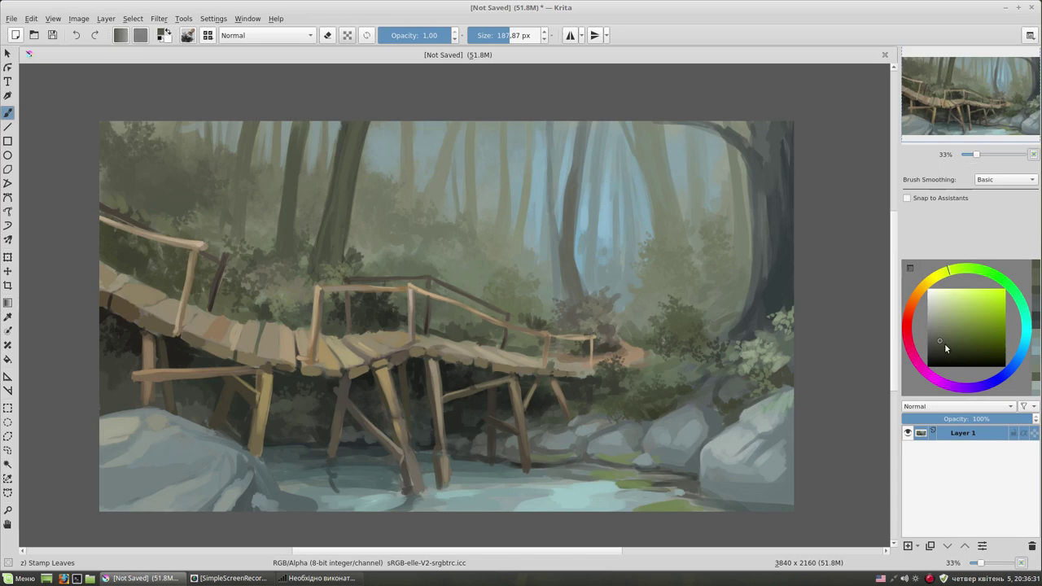
{"action": "left_click", "coordinate": [354, 267], "text": "ctrl"}
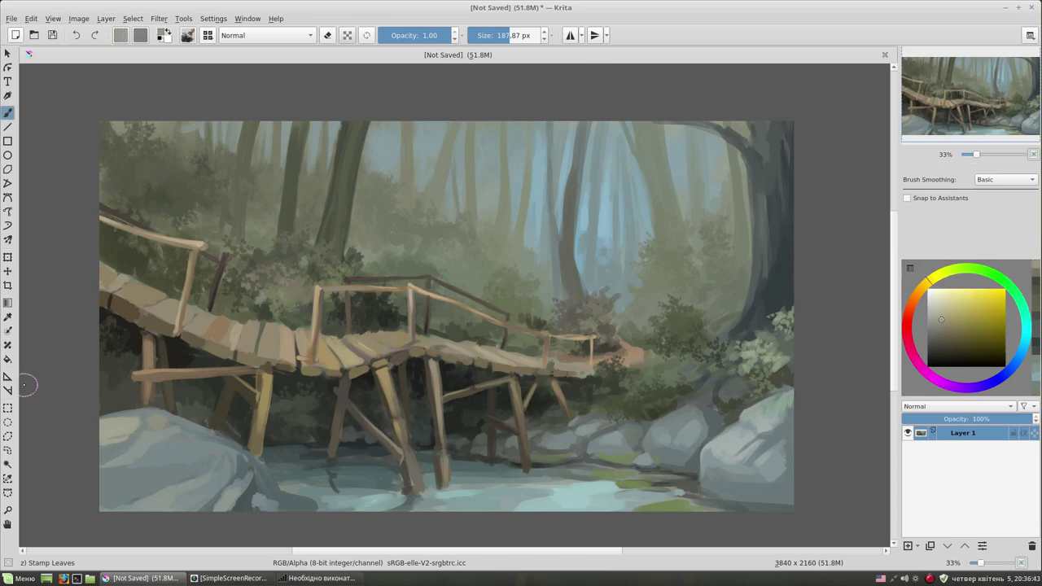
{"action": "right_click", "coordinate": [488, 209]}
{"action": "left_click", "coordinate": [530, 268]}
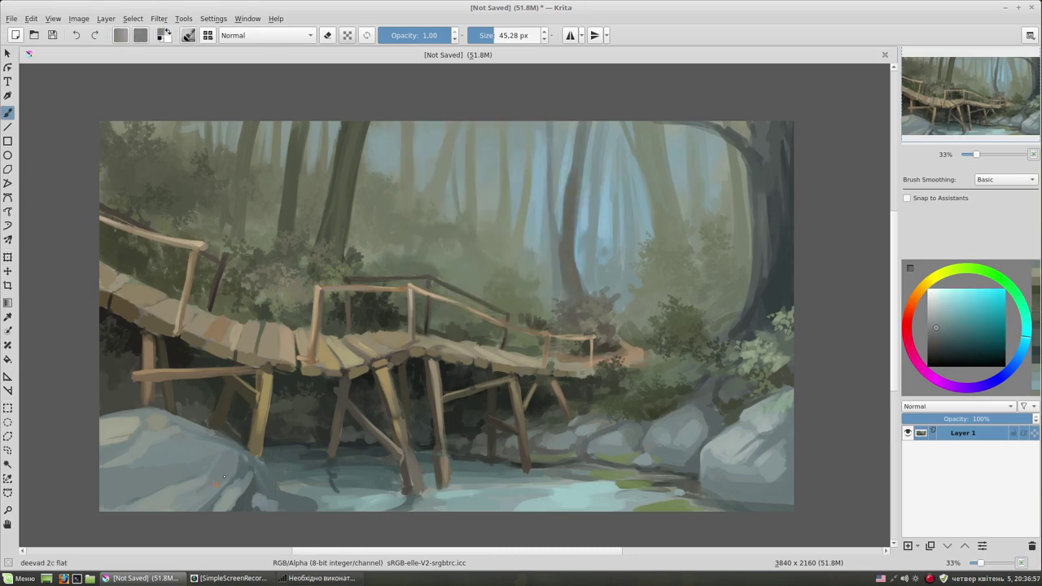
Sample water tones, enlarge the brush to about 56 px, and paint a dark stream stroke
{"action": "left_click", "coordinate": [253, 456], "text": "ctrl"}
{"action": "left_click", "coordinate": [267, 467], "text": "ctrl"}
{"action": "key", "text": "]"}
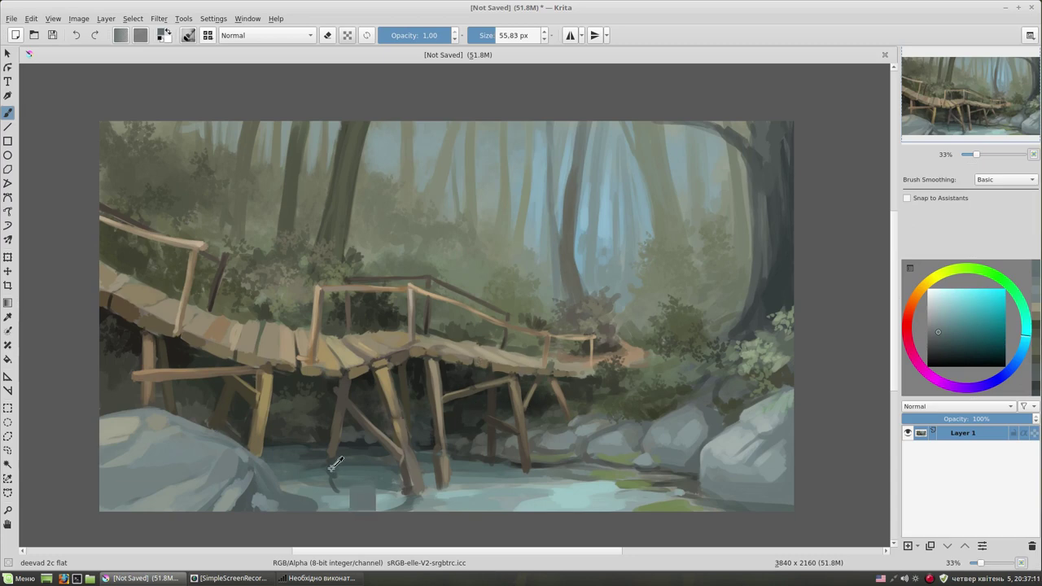
{"action": "left_click", "coordinate": [351, 482], "text": "ctrl"}
{"action": "left_click", "coordinate": [422, 508], "text": "ctrl"}
{"action": "left_click", "coordinate": [456, 487], "text": "ctrl"}
{"action": "left_click_drag", "start_coordinate": [454, 490], "coordinate": [437, 503]}
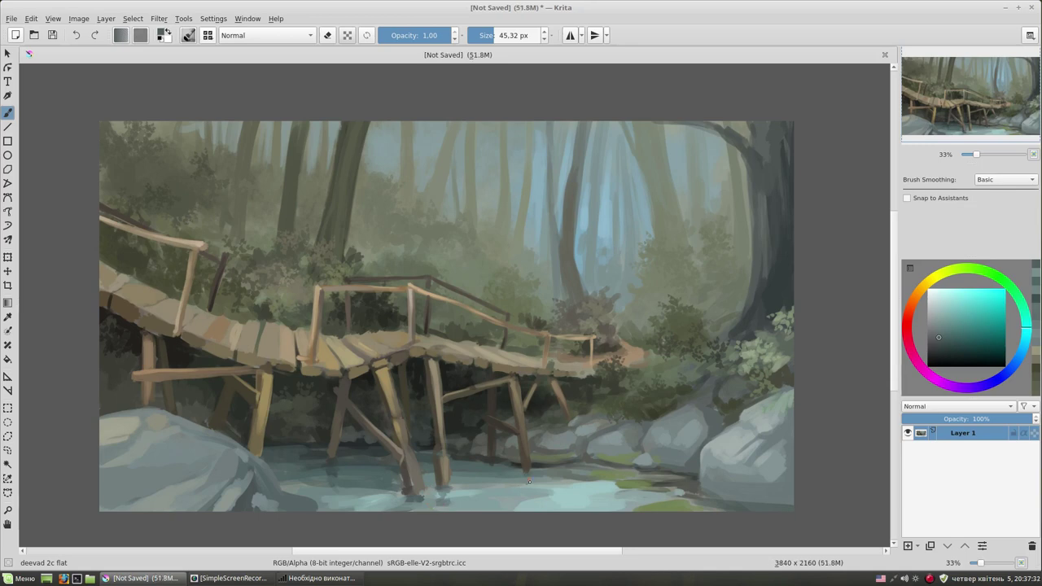
Try a pale greyish yellow-green patch on the right rock at 66 px, then undo it
{"action": "left_click", "coordinate": [619, 472], "text": "ctrl"}
{"action": "left_click_drag", "start_coordinate": [561, 487], "coordinate": [579, 489]}
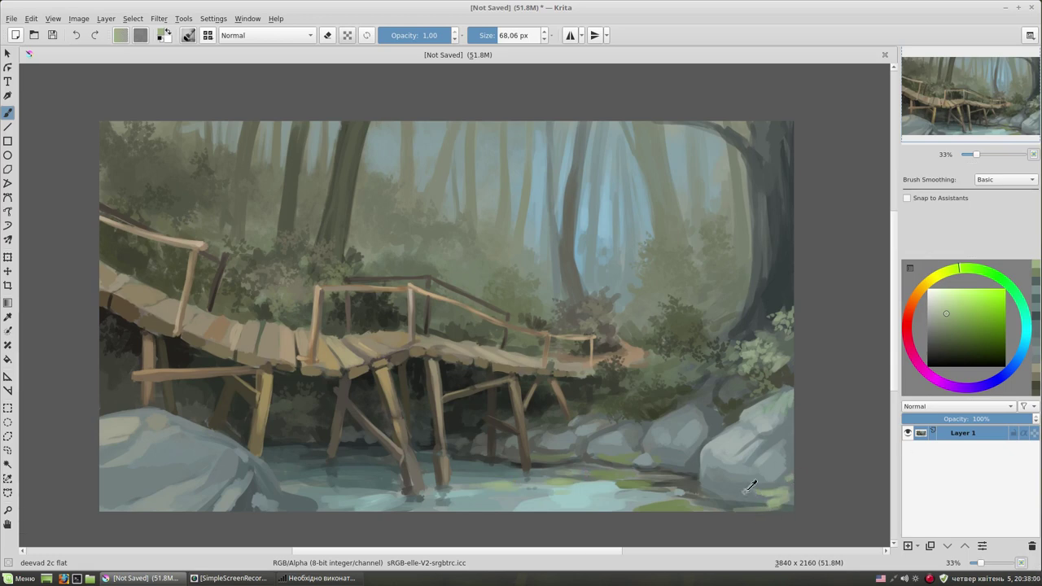
{"action": "left_click", "coordinate": [750, 486], "text": "ctrl"}
{"action": "left_click_drag", "start_coordinate": [806, 495], "coordinate": [782, 495]}
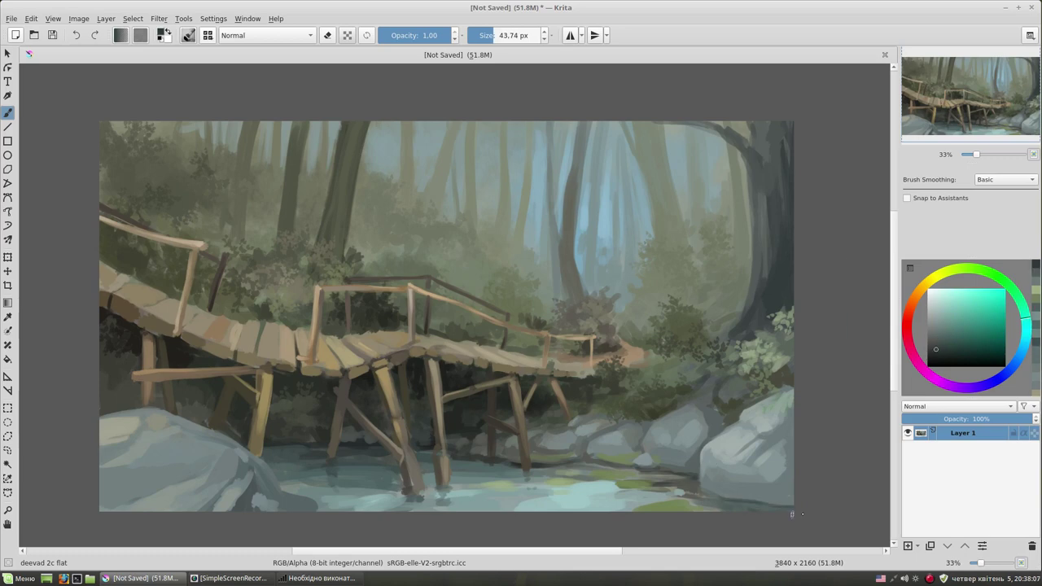
{"action": "left_click_drag", "start_coordinate": [684, 509], "coordinate": [707, 510]}
{"action": "left_click", "coordinate": [703, 511], "text": "ctrl"}
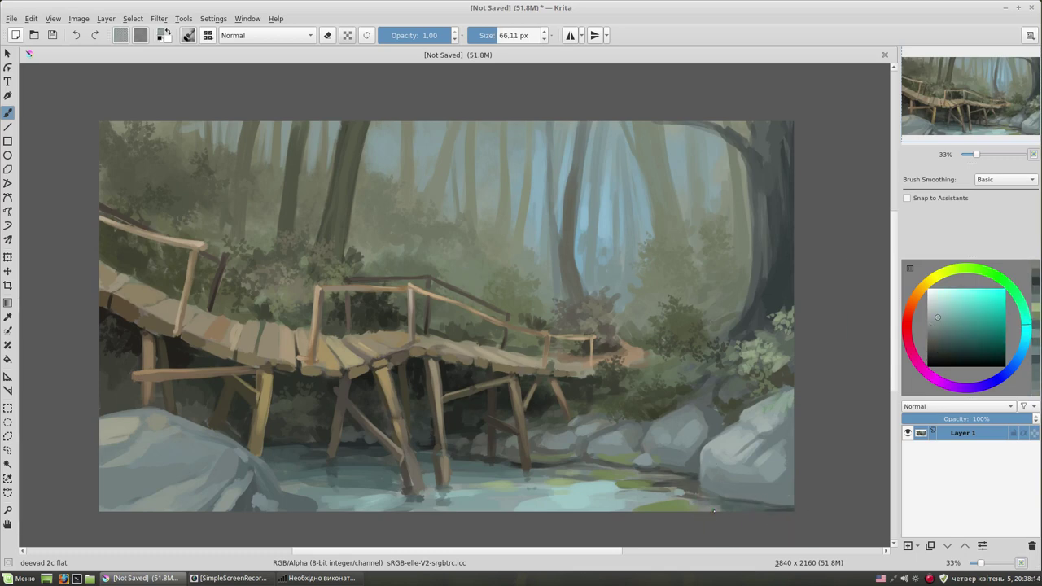
{"action": "left_click_drag", "start_coordinate": [710, 498], "coordinate": [712, 482]}
{"action": "key", "text": "ctrl+z"}
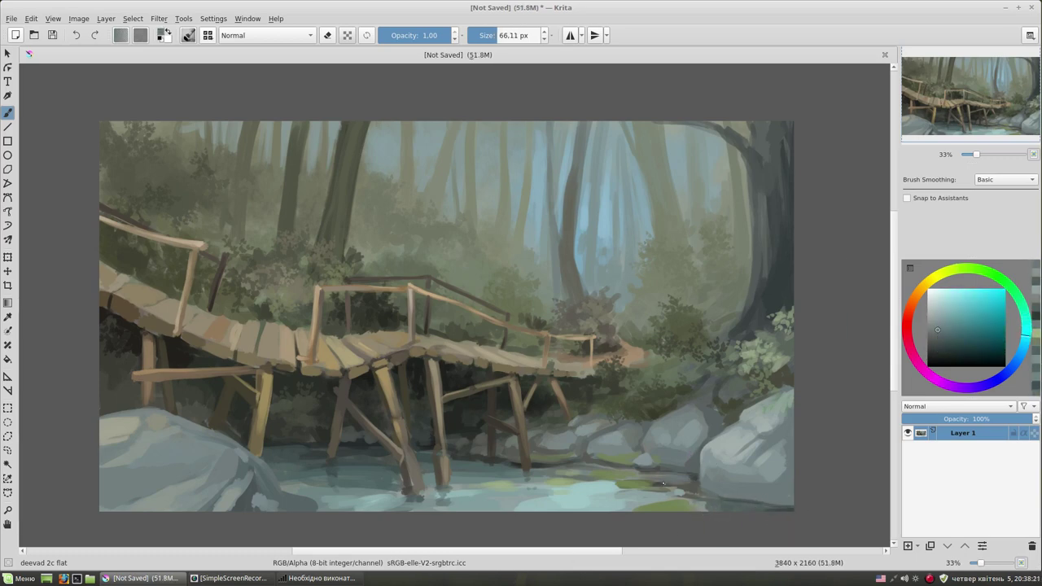
Sample grey-cyan and olive-green, shrink the brush to about 49 px, and add a new layer
{"action": "left_click", "coordinate": [612, 484], "text": "ctrl"}
{"action": "left_click", "coordinate": [495, 501], "text": "ctrl"}
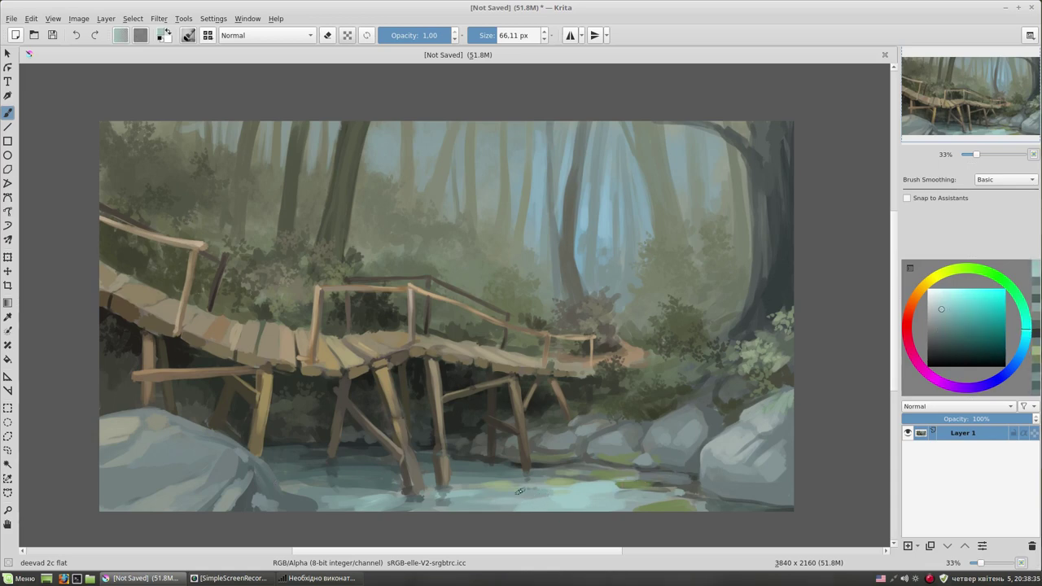
{"action": "key", "text": "bracketleft"}
{"action": "left_click", "coordinate": [630, 323], "text": "ctrl"}
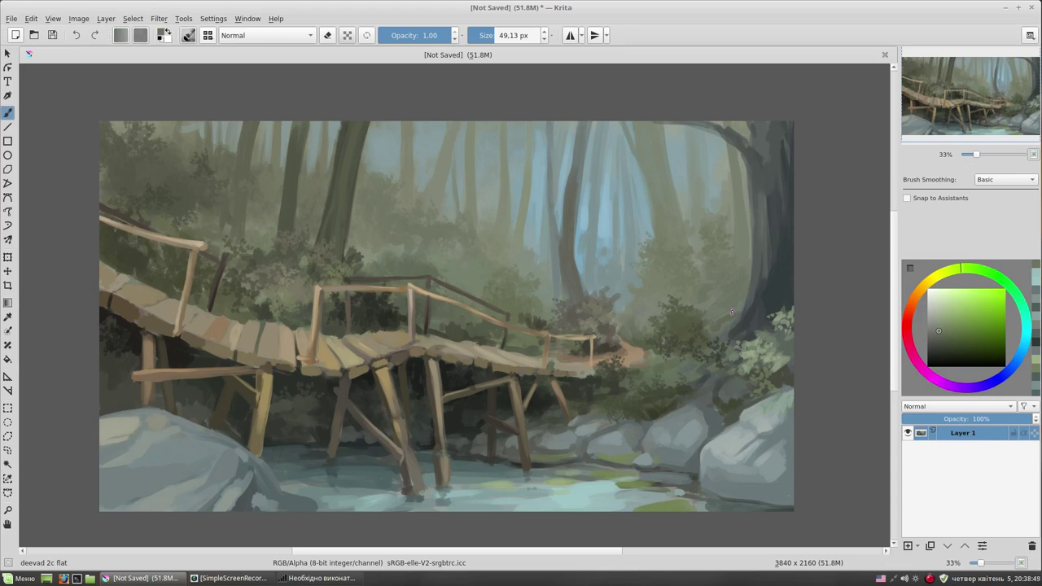
{"action": "key", "text": "Insert"}
Paint a red hooded figure at the bridge's far-right end, then shrink the brush to 35 px
{"action": "left_click", "coordinate": [906, 325]}
{"action": "left_click", "coordinate": [965, 317]}
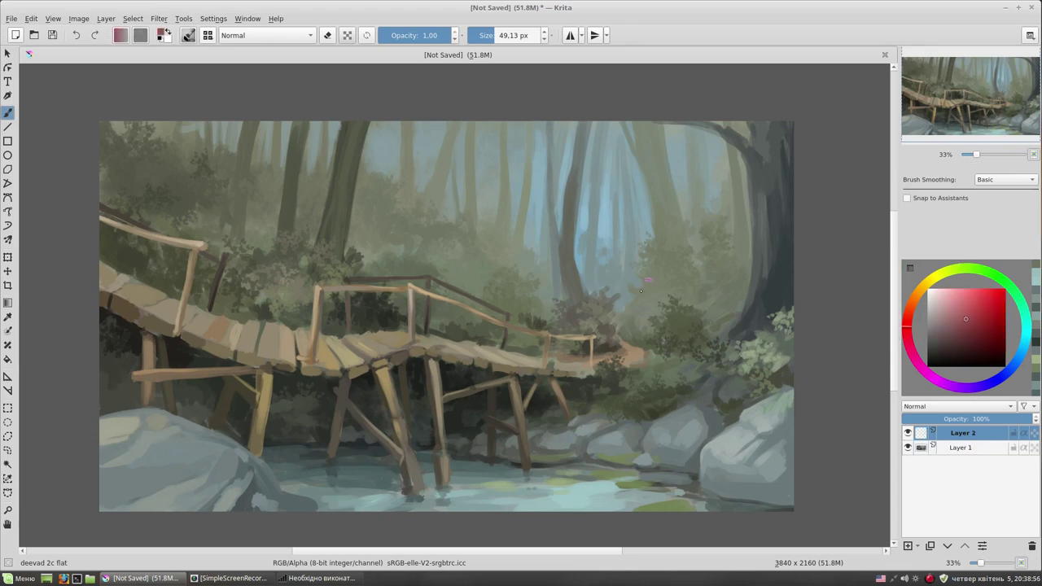
{"action": "left_click_drag", "start_coordinate": [632, 310], "coordinate": [634, 335]}
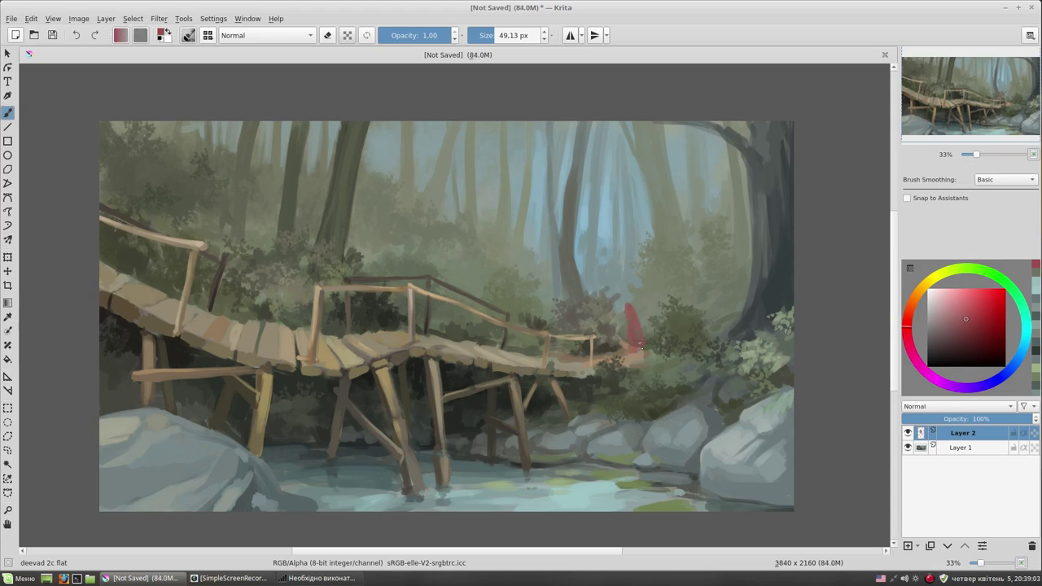
{"action": "key", "text": "k"}
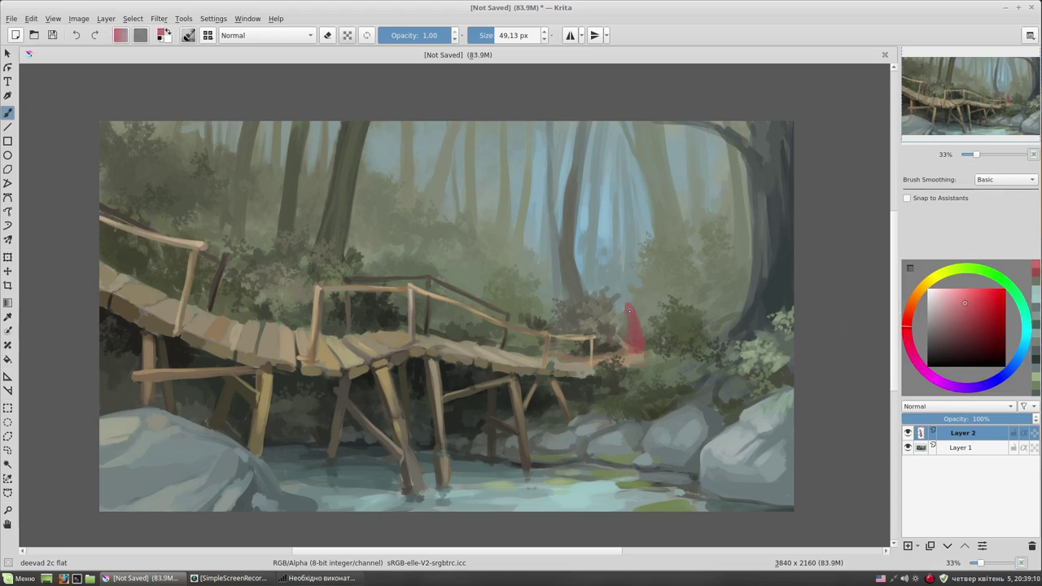
{"action": "key", "text": "j"}
{"action": "key", "text": "bracketleft"}
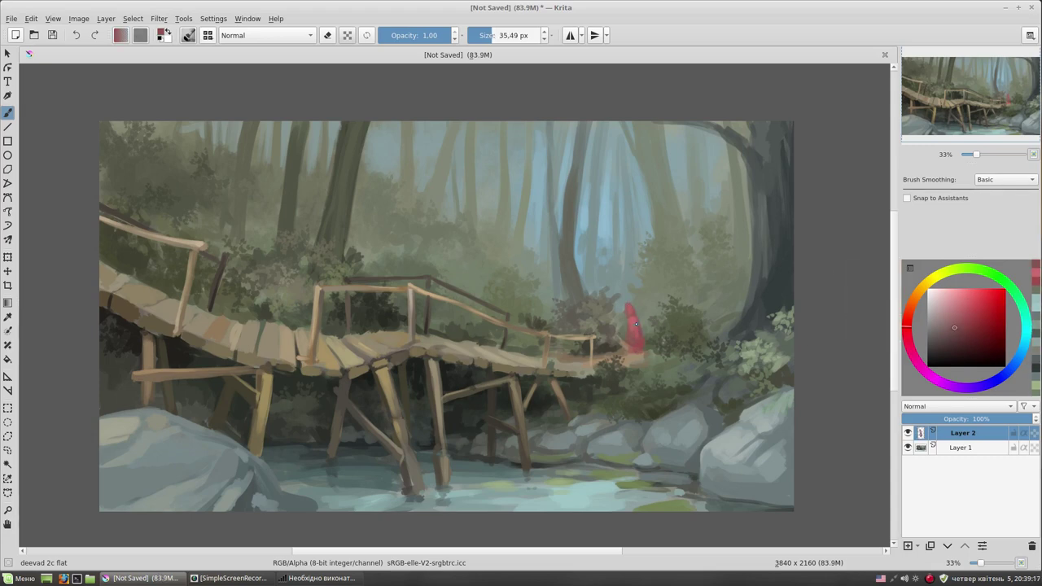
Refine the figure with sampled reds, brownish-orange and greyish-green at about 24 px
{"action": "left_click", "coordinate": [629, 312], "text": "ctrl"}
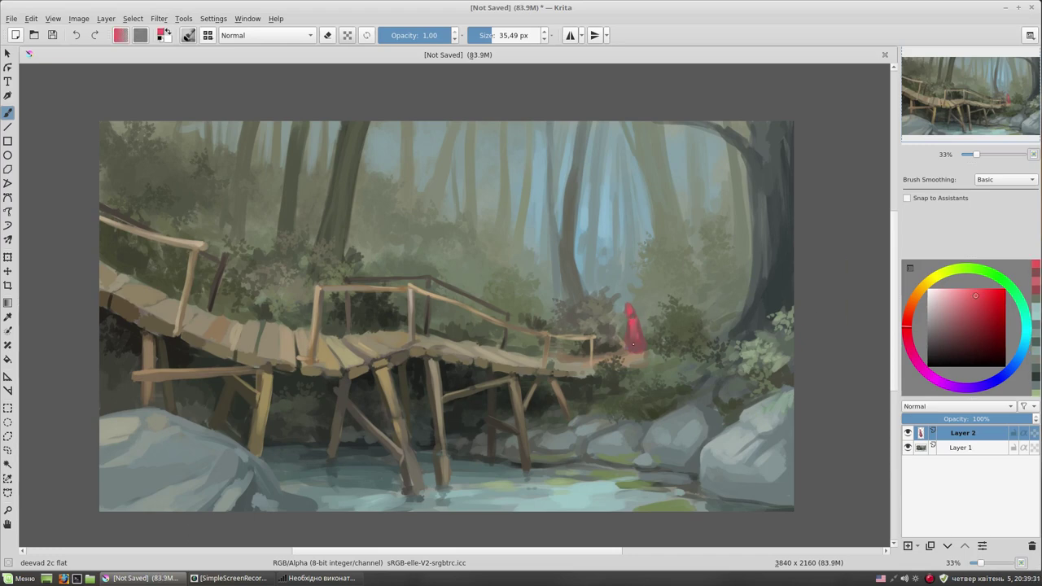
{"action": "left_click", "coordinate": [580, 354], "text": "ctrl"}
{"action": "left_click", "coordinate": [949, 339]}
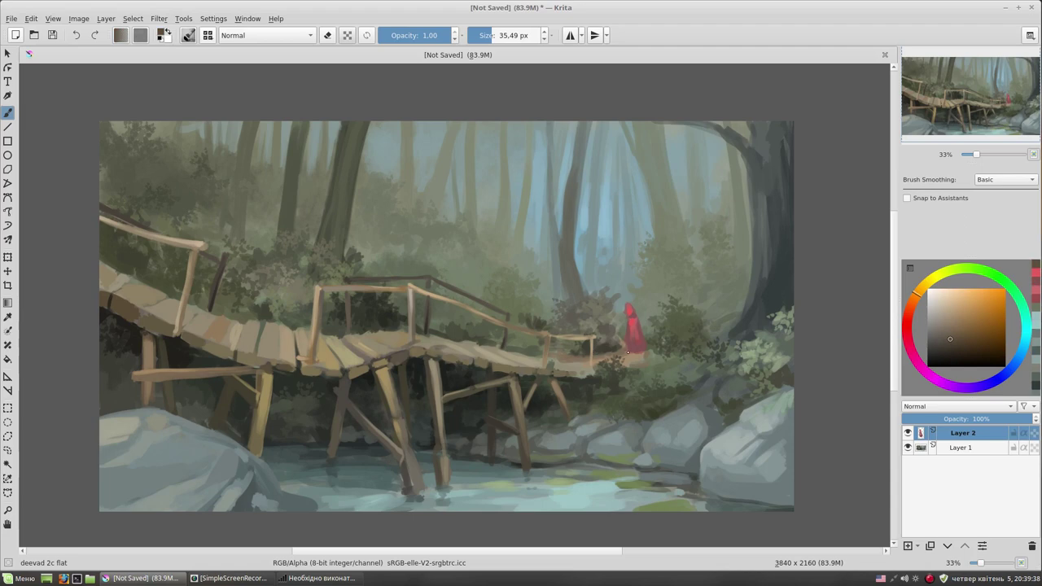
{"action": "key", "text": "bracketleft"}
{"action": "left_click", "coordinate": [631, 329], "text": "ctrl"}
{"action": "left_click", "coordinate": [759, 352], "text": "ctrl"}
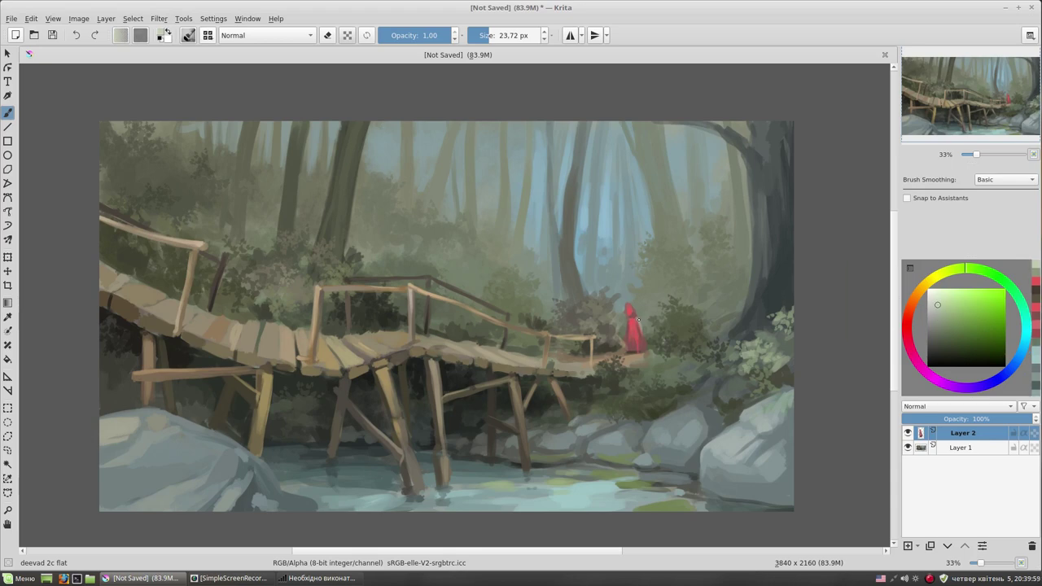
{"action": "left_click", "coordinate": [645, 351], "text": "ctrl"}
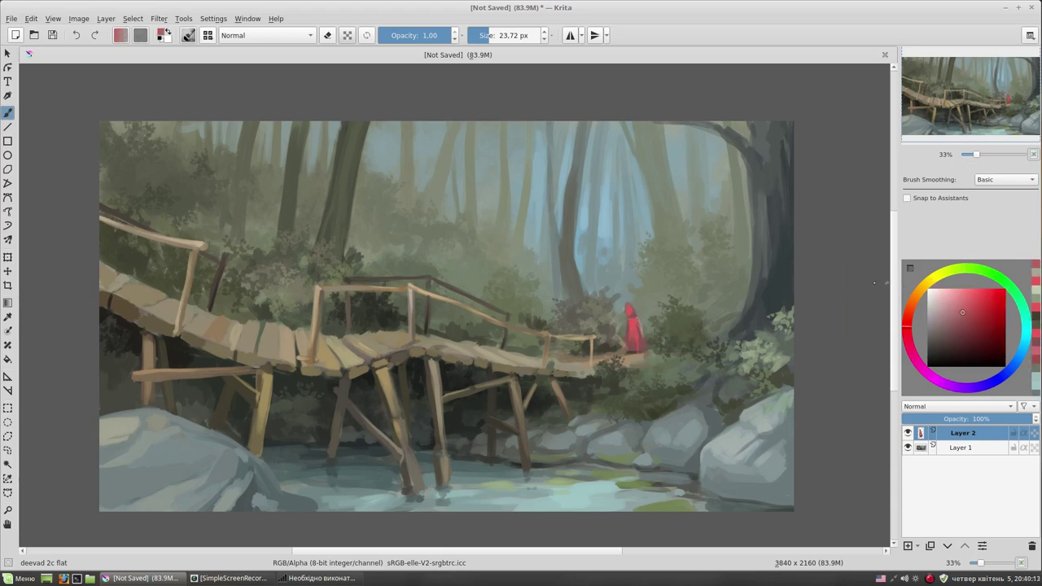
Choose dark teal-green, then light blue, and enlarge the flat brush to about 42 px
{"action": "left_click", "coordinate": [640, 333], "text": "ctrl"}
{"action": "left_click", "coordinate": [630, 319], "text": "ctrl"}
{"action": "left_click_drag", "start_coordinate": [634, 328], "coordinate": [626, 306]}
{"action": "left_click", "coordinate": [629, 307], "text": "ctrl"}
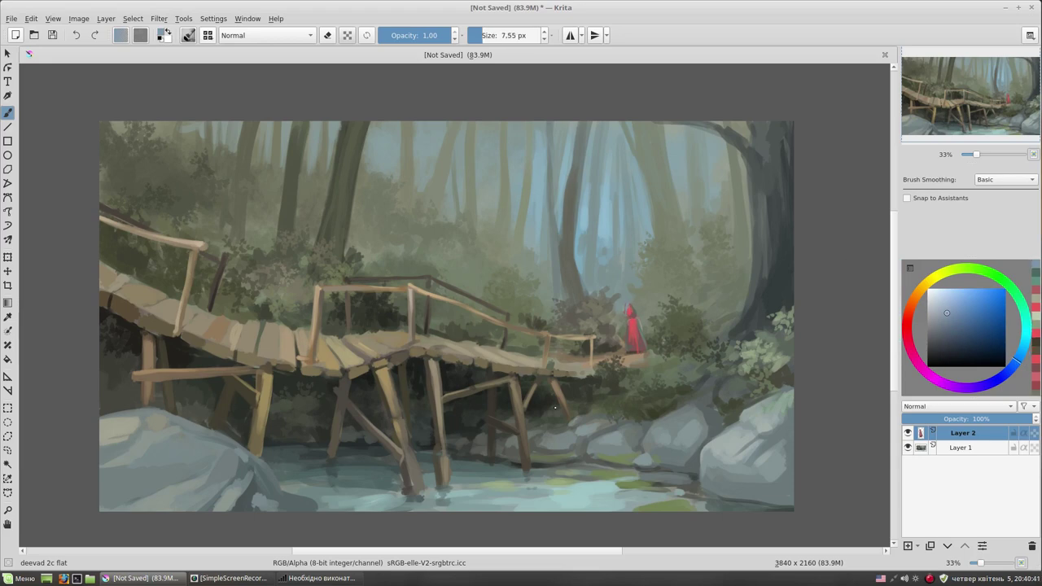
{"action": "left_click_drag", "start_coordinate": [451, 346], "coordinate": [480, 346]}
Paint pale grey-green and teal strokes across the left rock using sampled colours
{"action": "left_click", "coordinate": [156, 466], "text": "ctrl"}
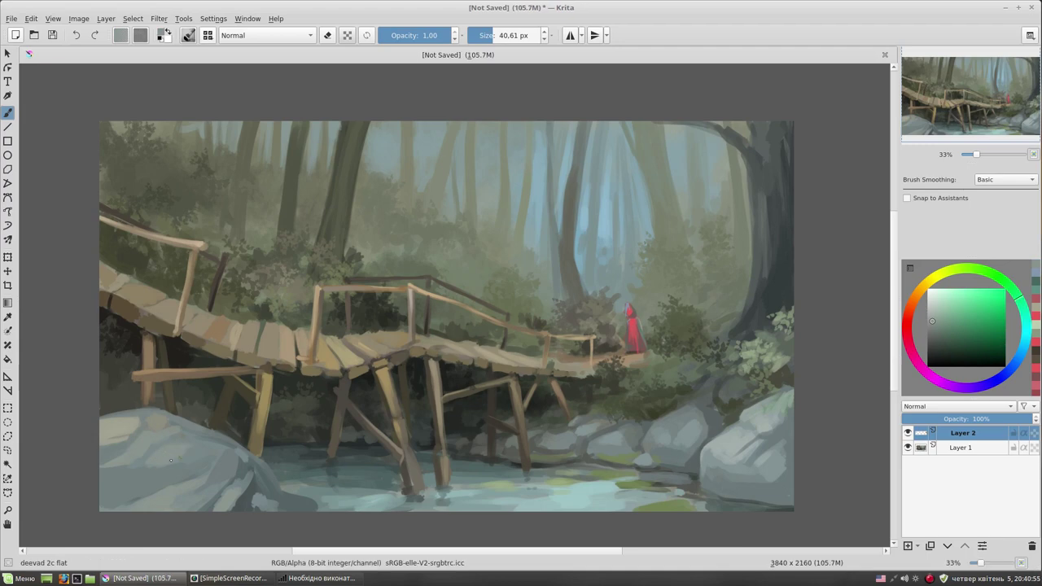
{"action": "left_click_drag", "start_coordinate": [176, 458], "coordinate": [155, 488]}
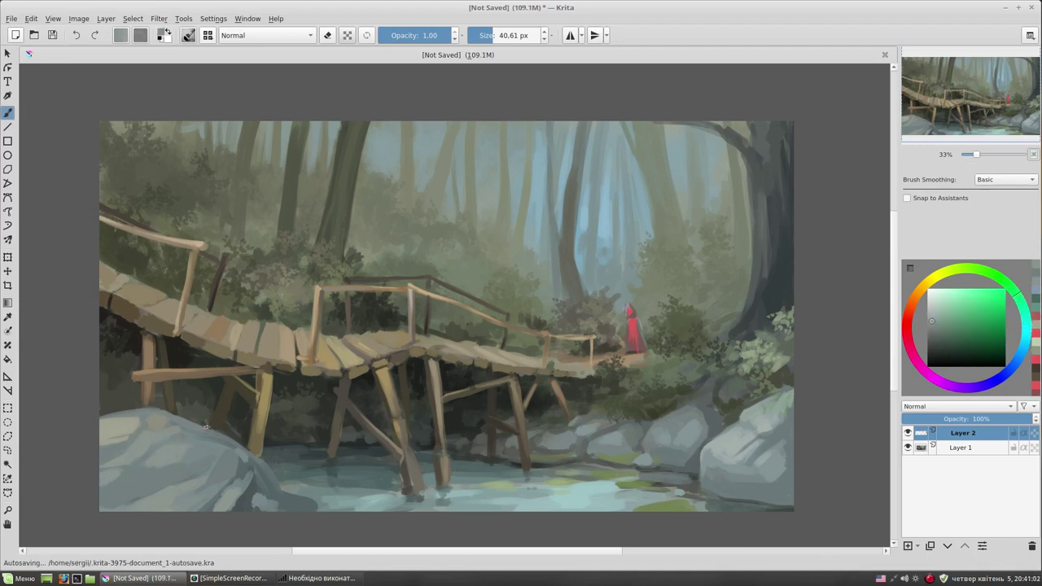
{"action": "left_click", "coordinate": [161, 421], "text": "ctrl"}
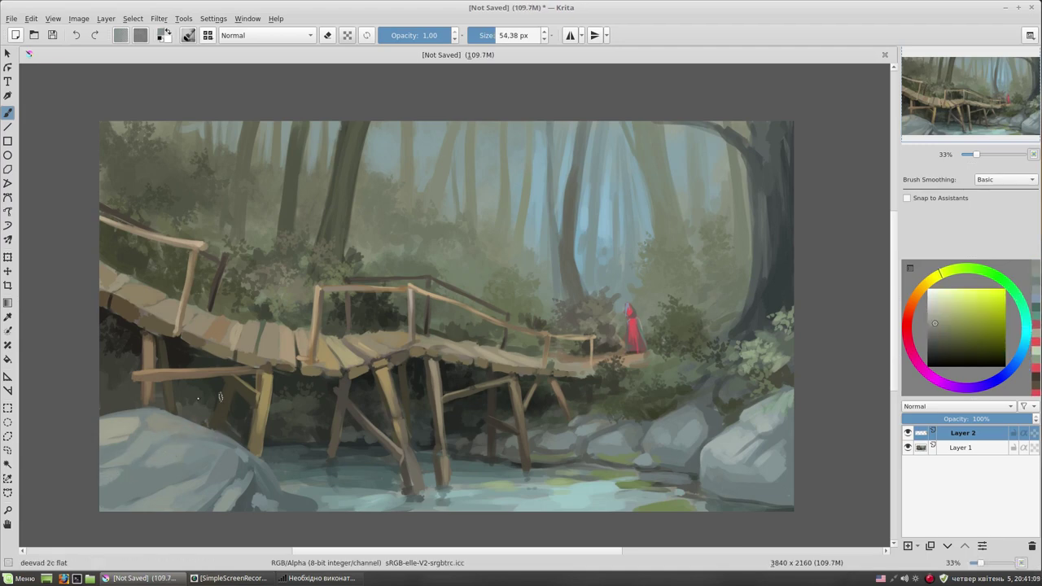
{"action": "left_click", "coordinate": [105, 508], "text": "ctrl"}
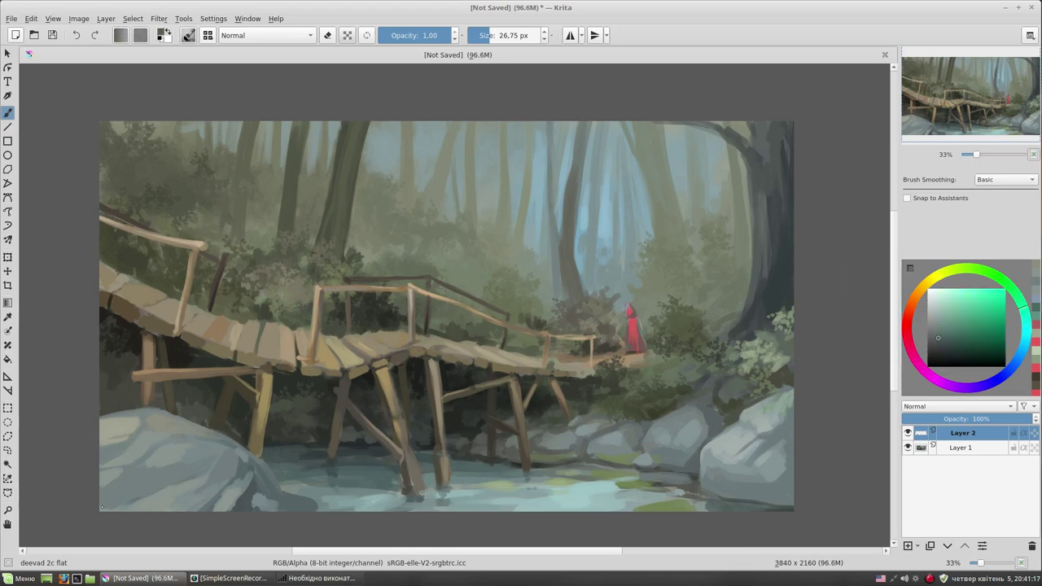
{"action": "left_click", "coordinate": [114, 503], "text": "ctrl"}
{"action": "left_click_drag", "start_coordinate": [126, 498], "coordinate": [233, 483]}
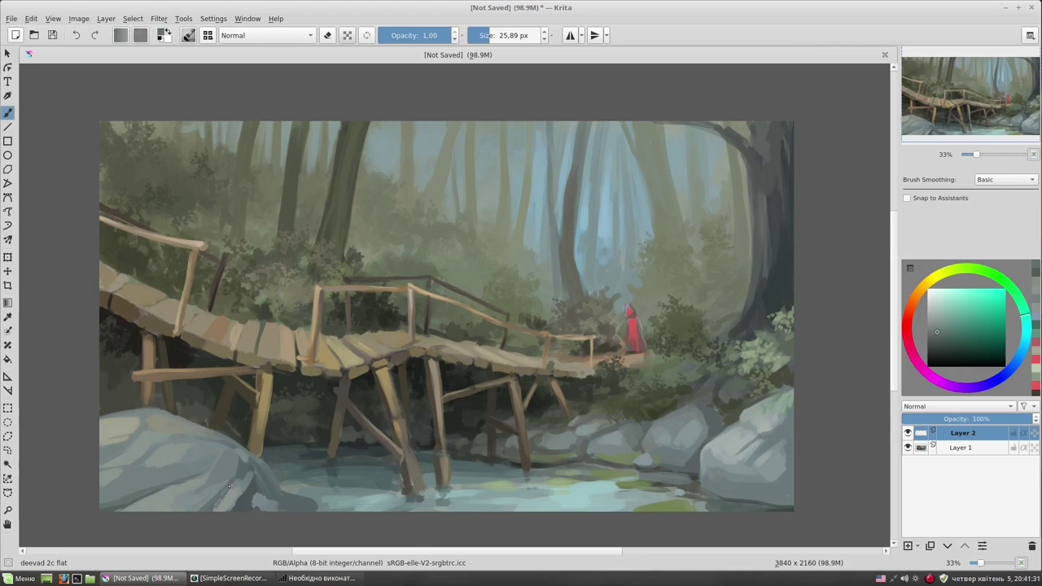
Try a darker cyan stroke near the left rock at about 42 px, then undo it
{"action": "left_click", "coordinate": [244, 502], "text": "ctrl"}
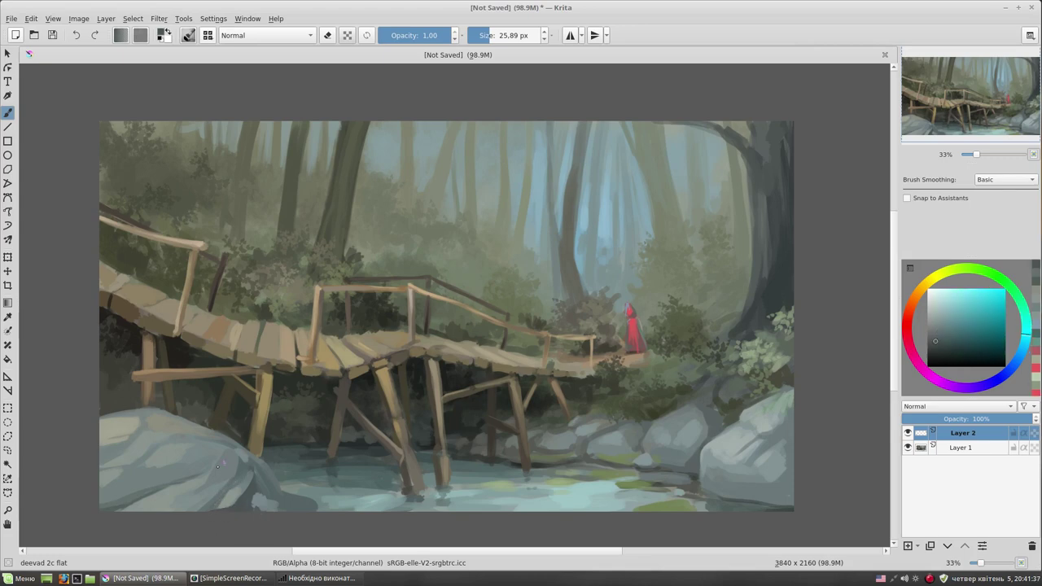
{"action": "left_click_drag", "start_coordinate": [275, 504], "coordinate": [299, 500], "text": "shift"}
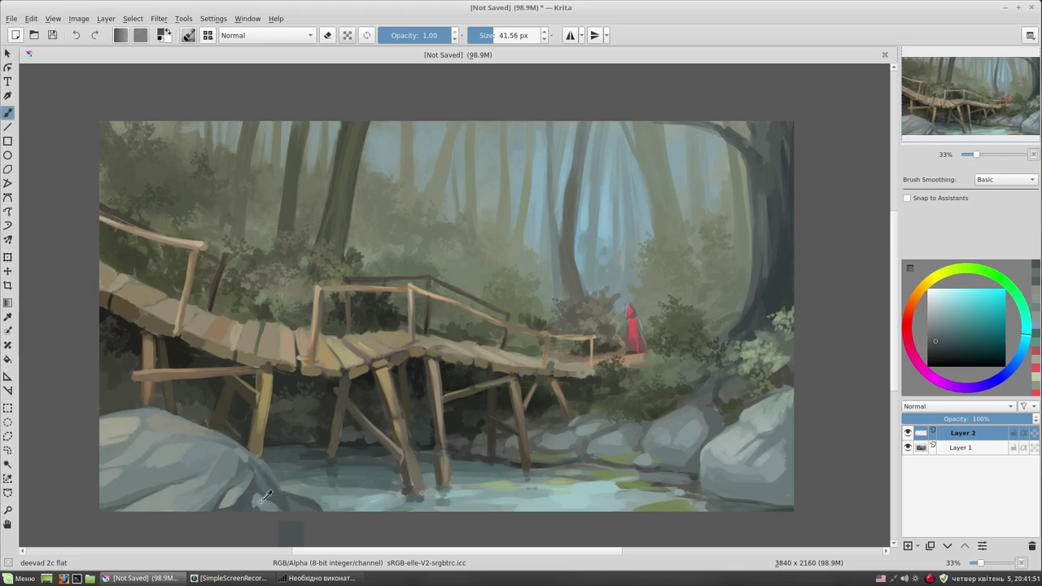
{"action": "left_click", "coordinate": [408, 314], "text": "ctrl"}
{"action": "left_click_drag", "start_coordinate": [398, 319], "coordinate": [407, 313]}
{"action": "key", "text": "ctrl+z"}
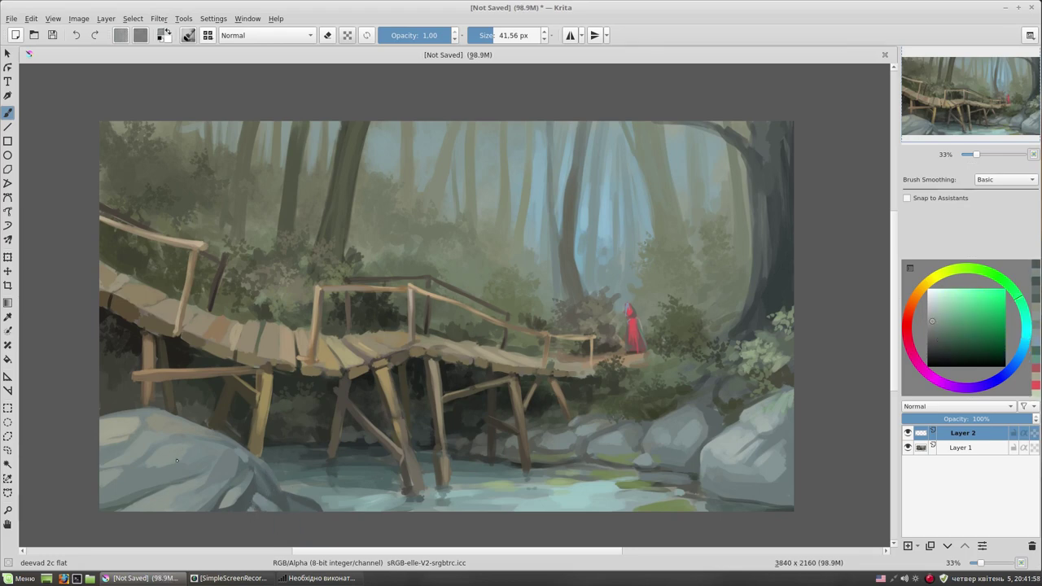
Sample rock colours and test dabs on the left rock, undoing the unwanted ones
{"action": "left_click", "coordinate": [198, 448], "text": "ctrl"}
{"action": "left_click", "coordinate": [217, 448], "text": "ctrl"}
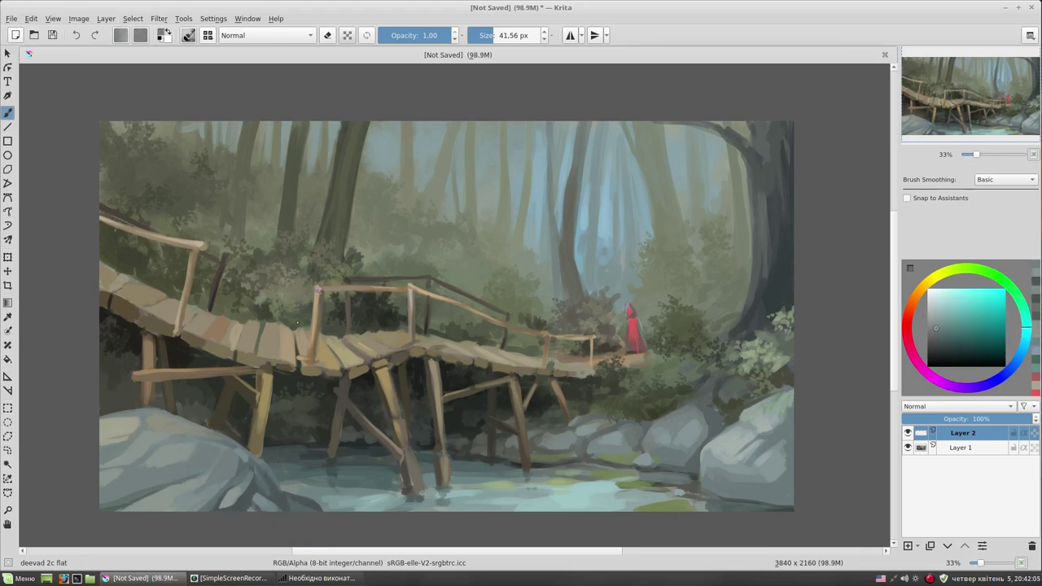
{"action": "left_click_drag", "start_coordinate": [186, 468], "coordinate": [196, 466], "text": "shift"}
{"action": "left_click", "coordinate": [202, 444], "text": "ctrl"}
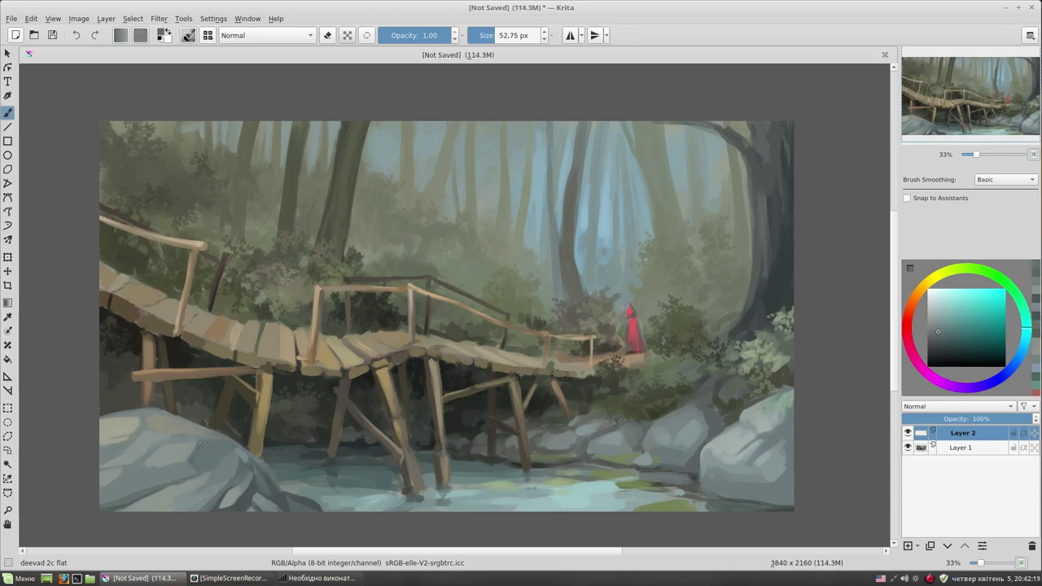
{"action": "key", "text": "ctrl+z"}
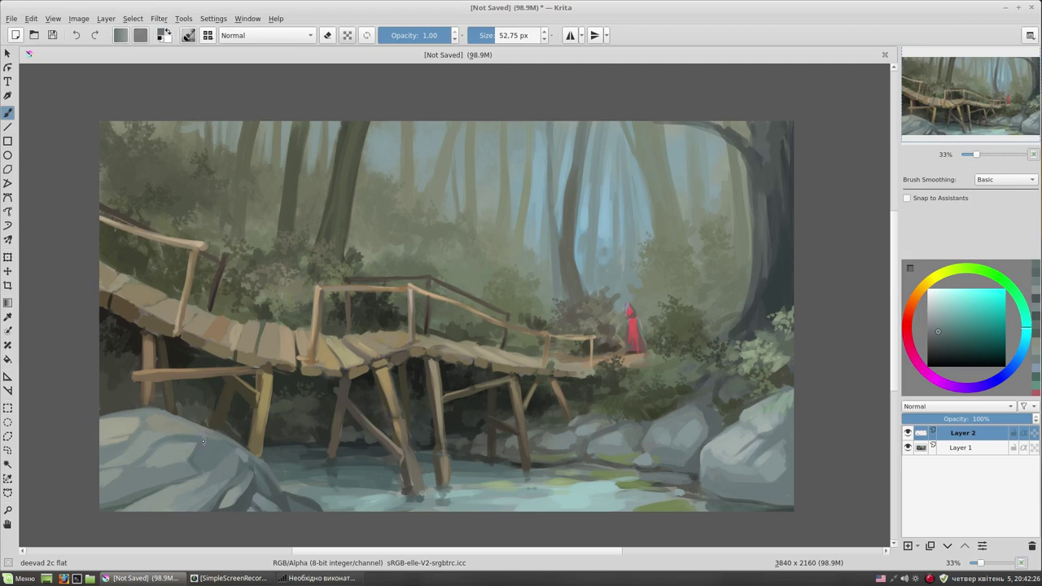
{"action": "left_click", "coordinate": [245, 455]}
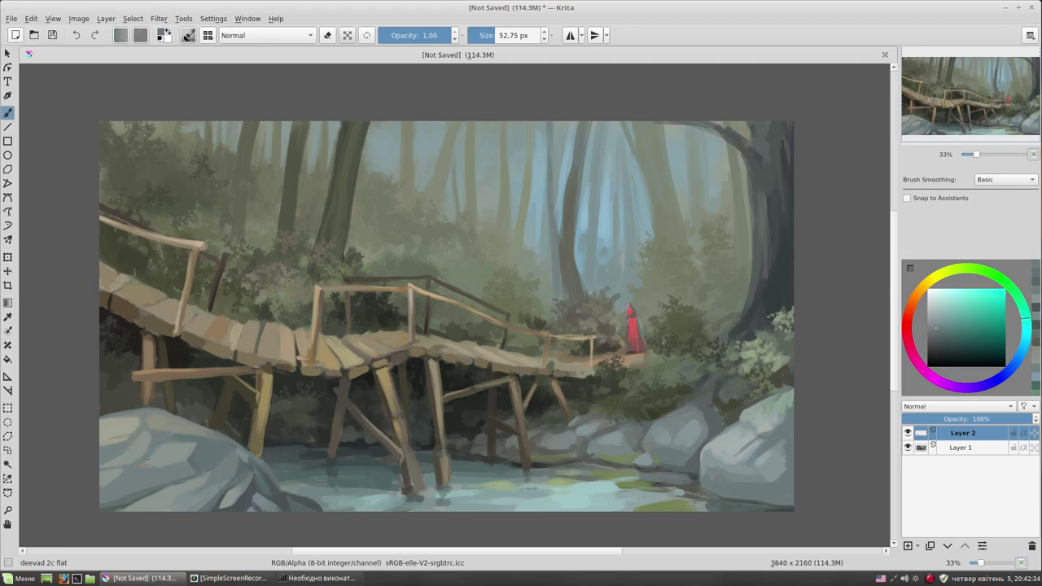
{"action": "key", "text": "ctrl+z"}
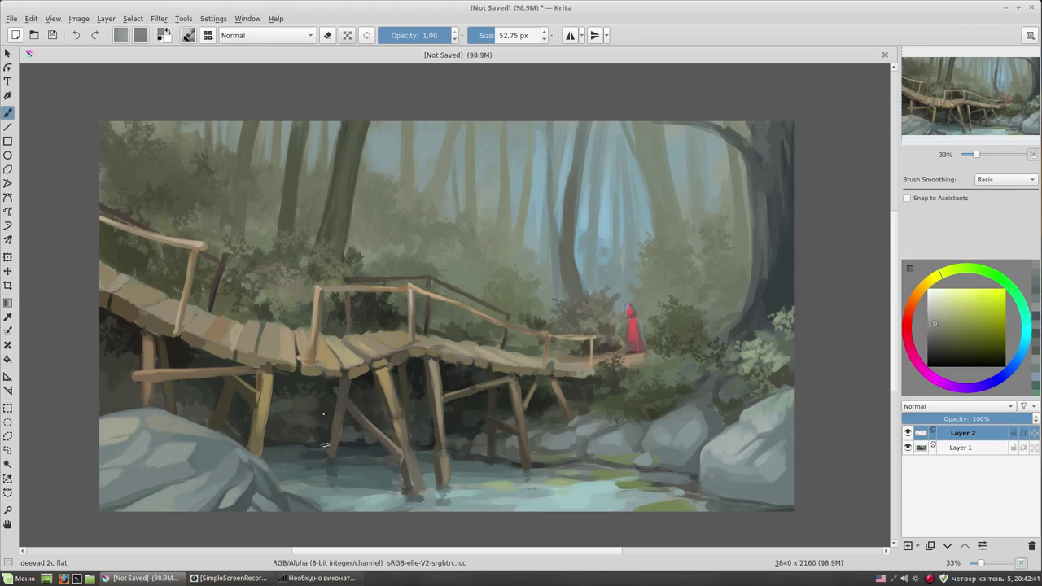
Shrink the brush and try a dark brown dab under the bridge, then undo it
{"action": "left_click", "coordinate": [130, 456], "text": "ctrl"}
{"action": "key", "text": "bracketleft"}
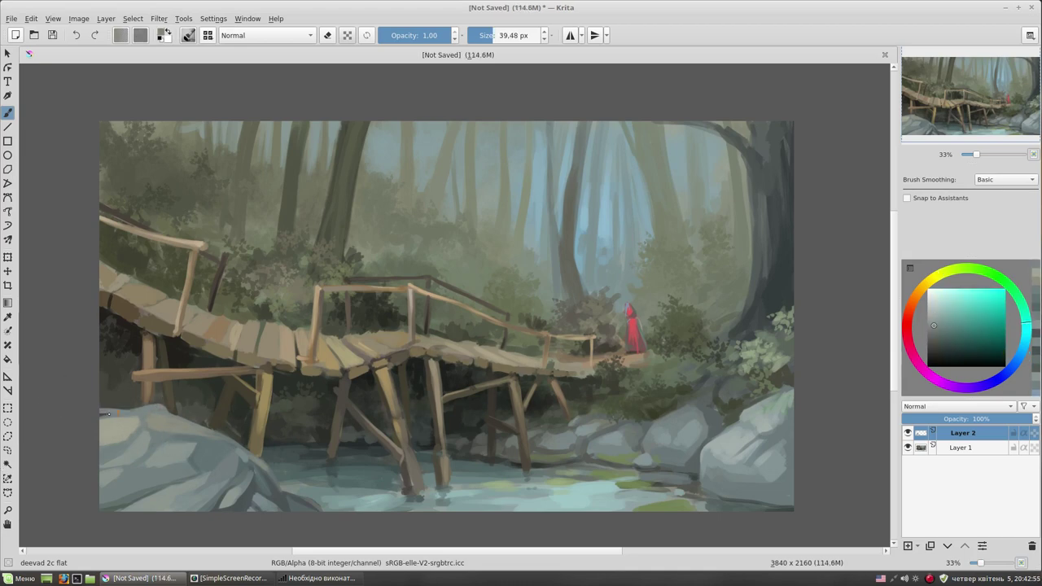
{"action": "left_click", "coordinate": [121, 415], "text": "ctrl"}
{"action": "left_click", "coordinate": [213, 400], "text": "ctrl"}
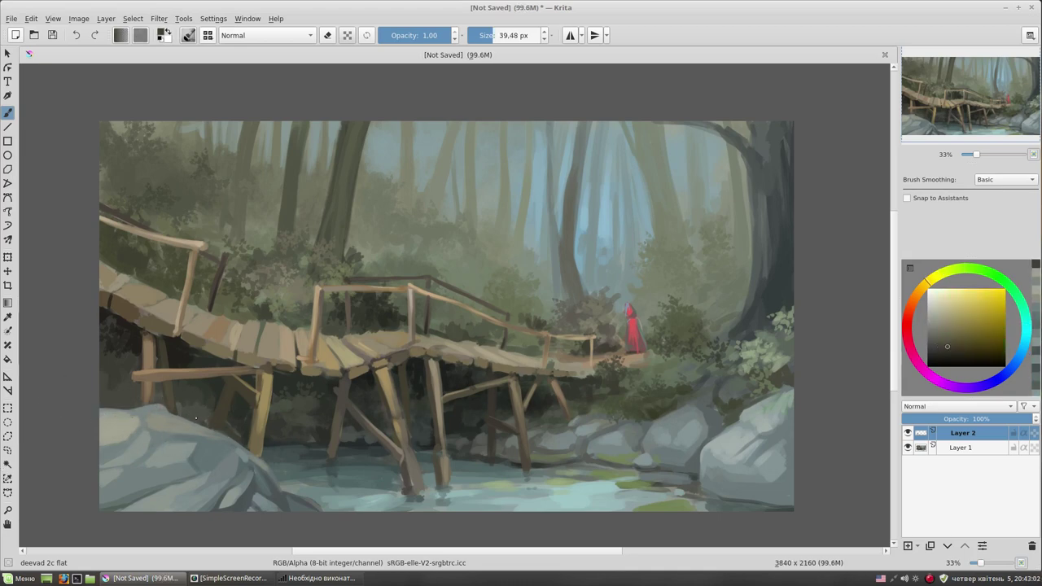
{"action": "left_click", "coordinate": [240, 431]}
{"action": "key", "text": "ctrl+z"}
Sample light grey and cyan from the rocks and dab light cyan on the right rock
{"action": "left_click", "coordinate": [205, 423], "text": "ctrl"}
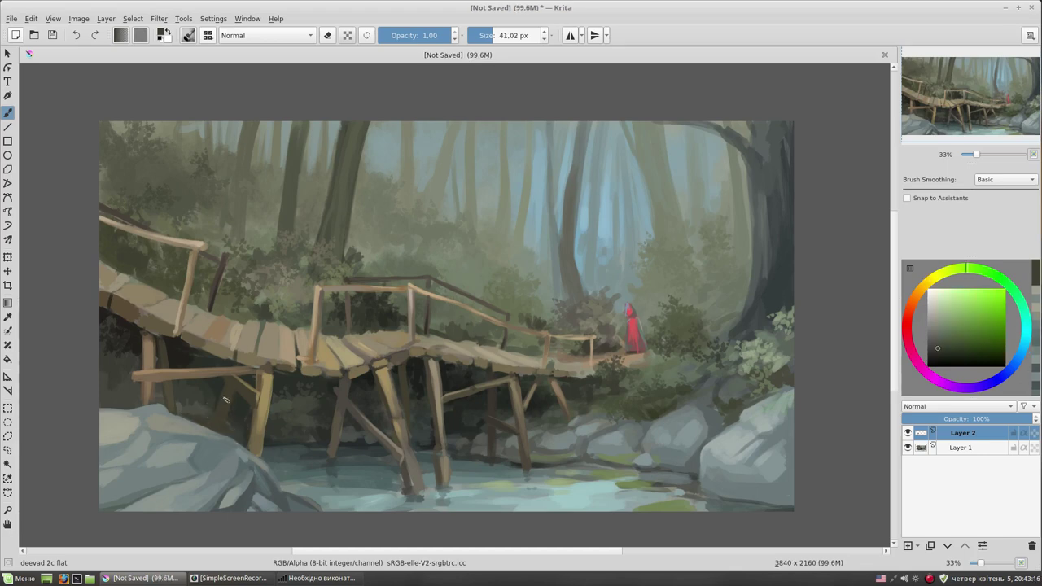
{"action": "left_click", "coordinate": [143, 452], "text": "ctrl"}
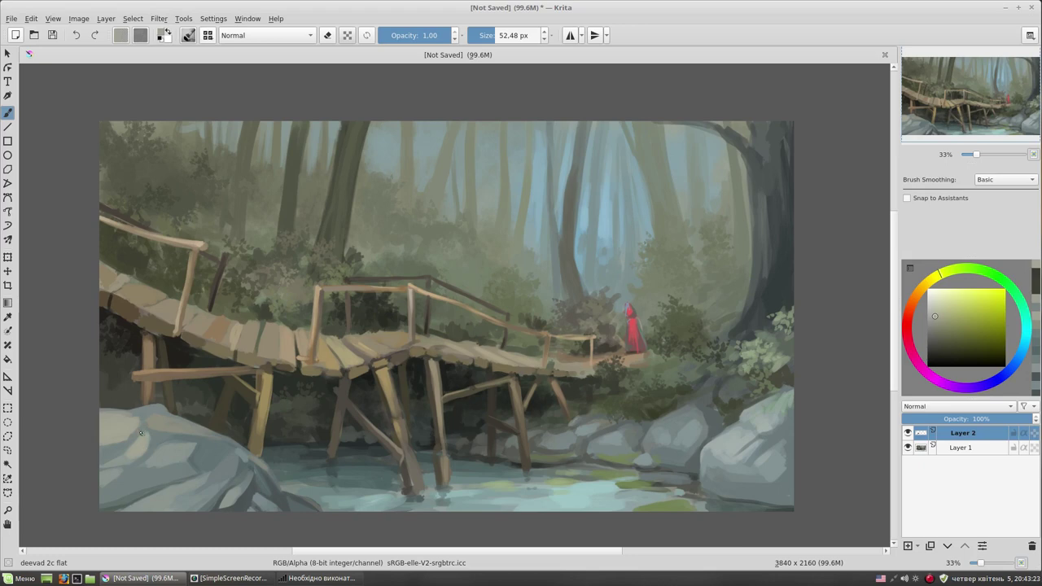
{"action": "left_click", "coordinate": [794, 393], "text": "ctrl"}
{"action": "left_click", "coordinate": [772, 426]}
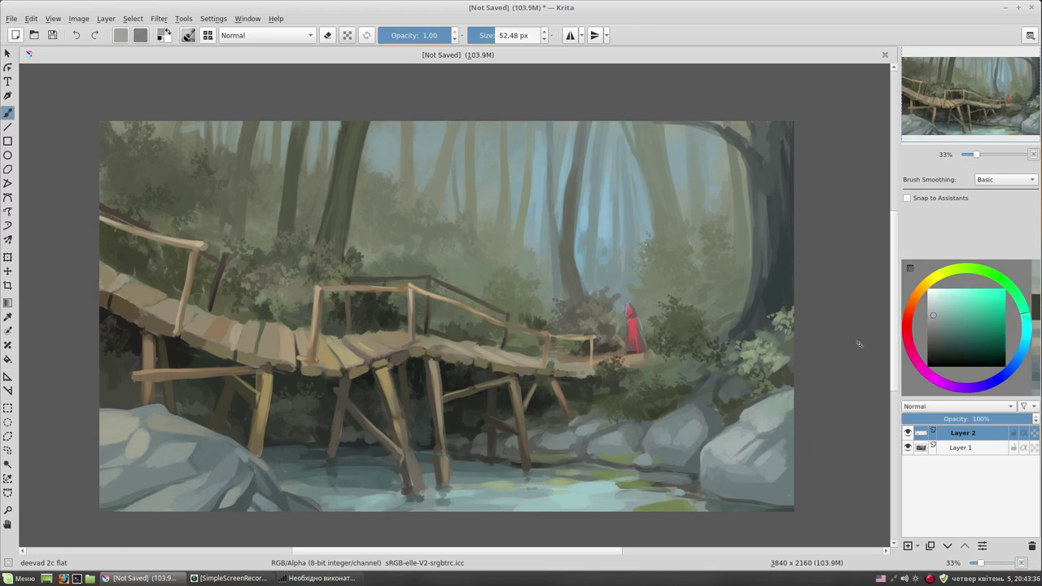
{"action": "left_click", "coordinate": [610, 337], "text": "ctrl"}
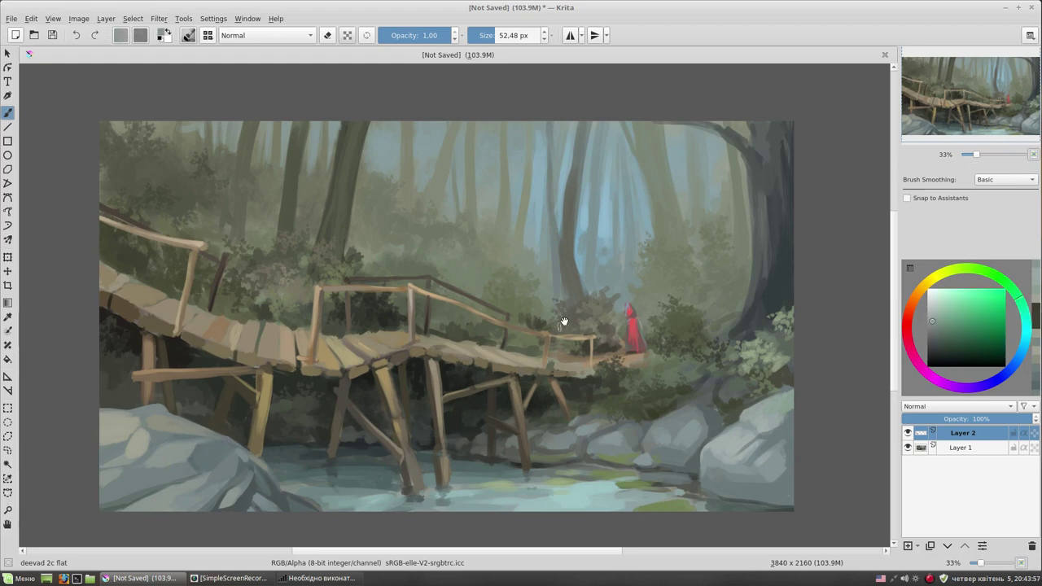
Pan the view, shrink the brush, and sample bridge browns and muted foliage greens
{"action": "left_click_drag", "start_coordinate": [562, 321], "coordinate": [593, 304]}
{"action": "left_click_drag", "start_coordinate": [511, 359], "coordinate": [498, 366]}
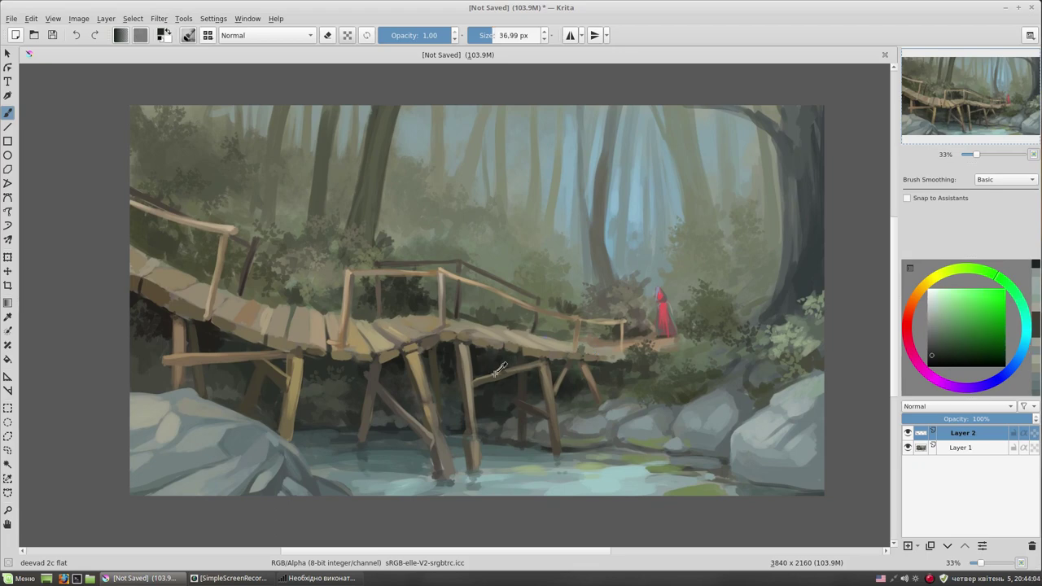
{"action": "left_click", "coordinate": [506, 371], "text": "ctrl"}
{"action": "left_click", "coordinate": [436, 400], "text": "ctrl"}
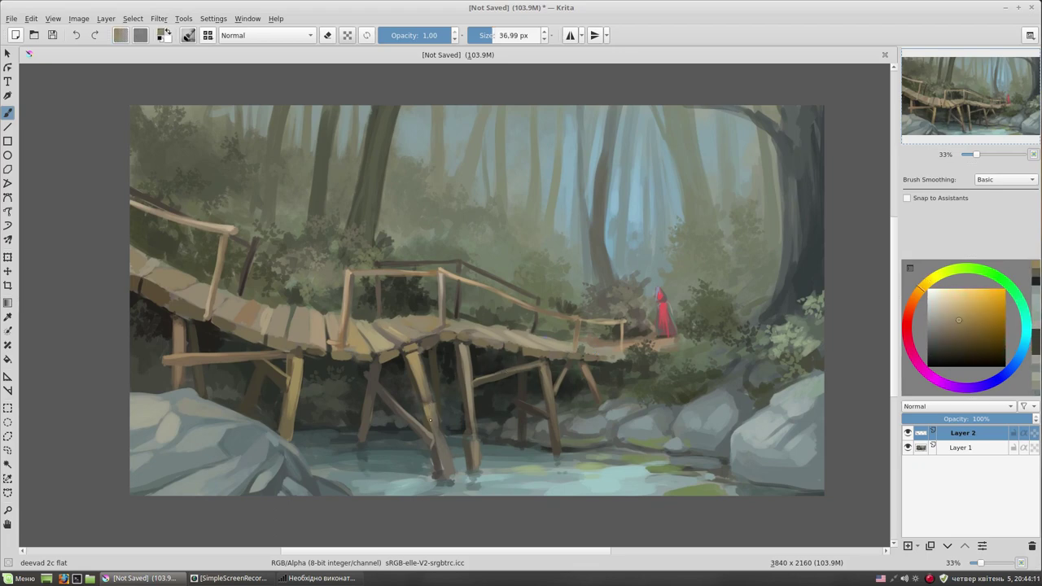
{"action": "left_click", "coordinate": [560, 465], "text": "ctrl"}
{"action": "left_click", "coordinate": [540, 460], "text": "ctrl"}
{"action": "left_click", "coordinate": [581, 444], "text": "ctrl"}
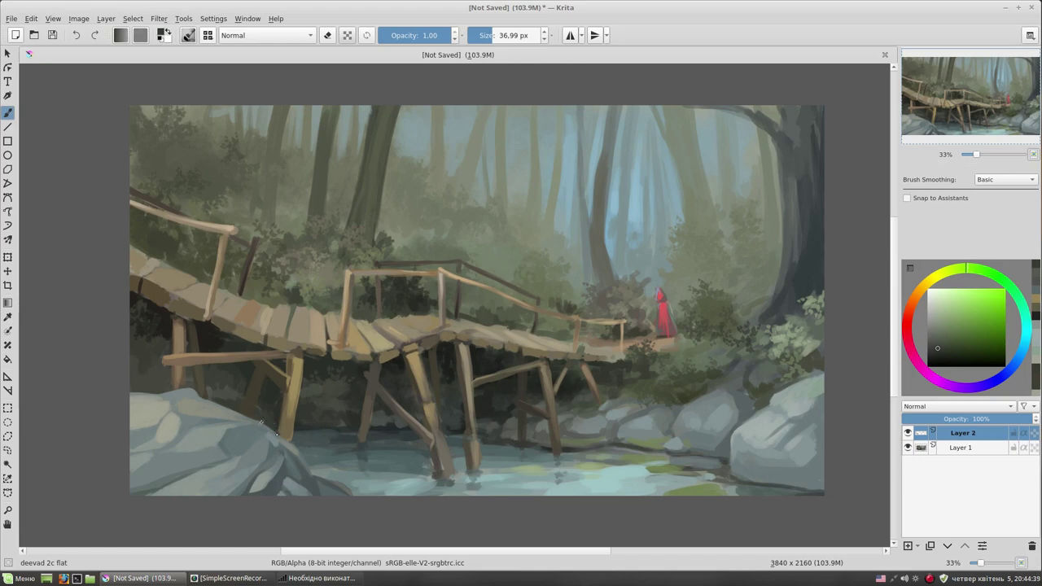
Sample cyan-grey and greenish-grey tones from the rocks and stream water
{"action": "left_click", "coordinate": [322, 483], "text": "ctrl"}
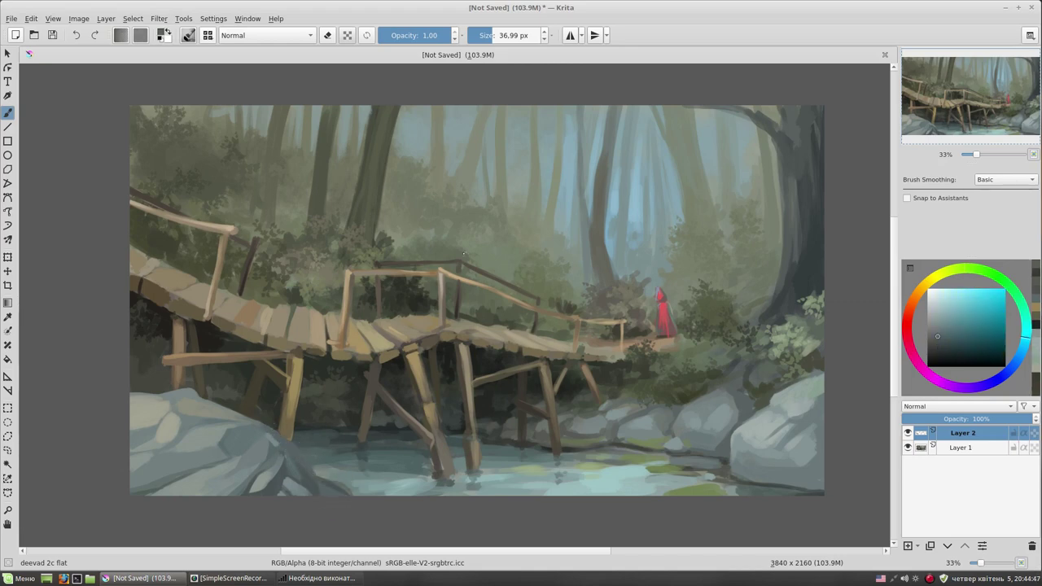
{"action": "left_click", "coordinate": [293, 449], "text": "ctrl"}
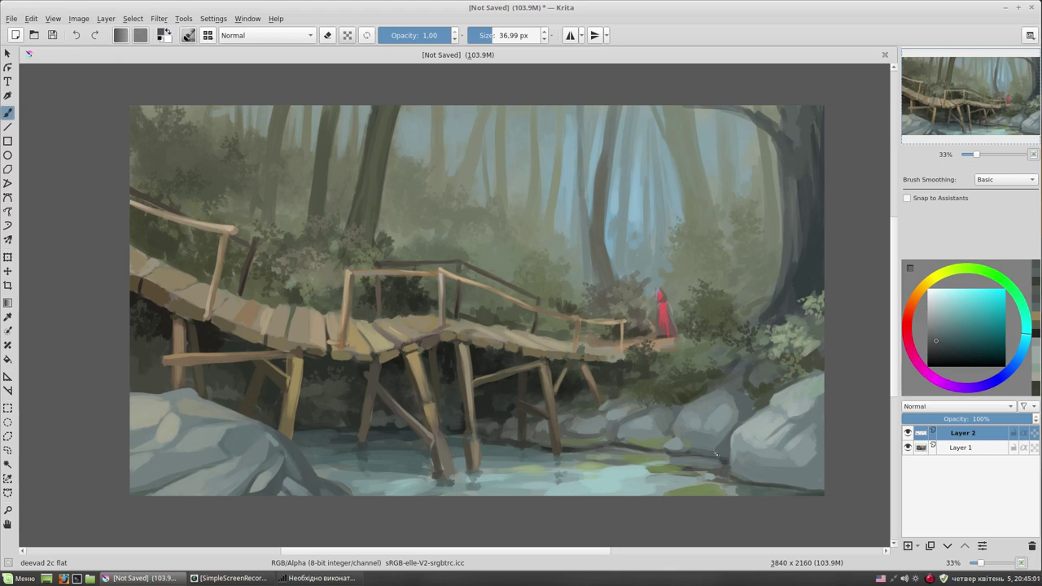
{"action": "left_click", "coordinate": [326, 456], "text": "ctrl"}
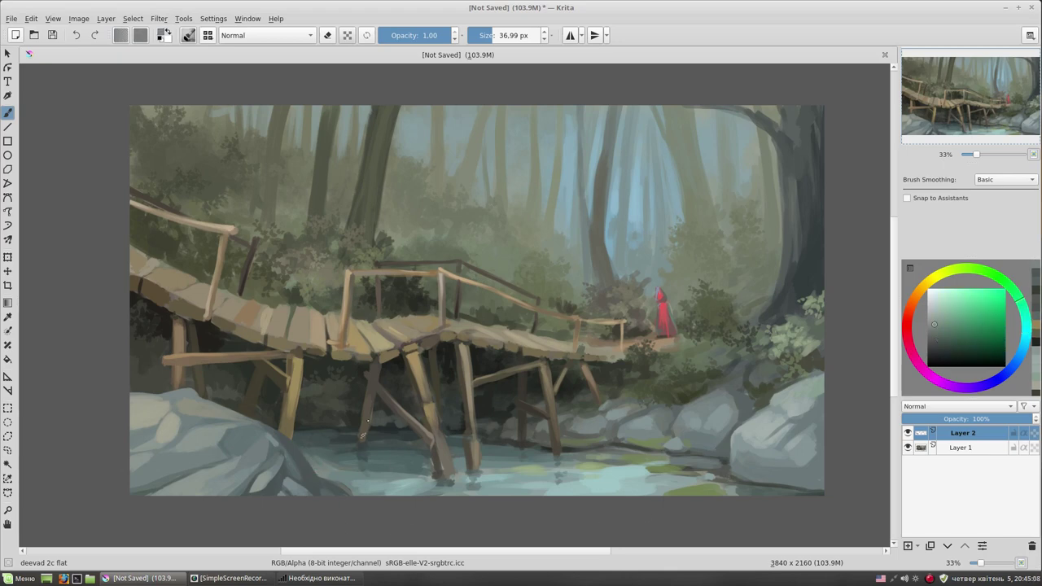
{"action": "left_click", "coordinate": [368, 486], "text": "ctrl"}
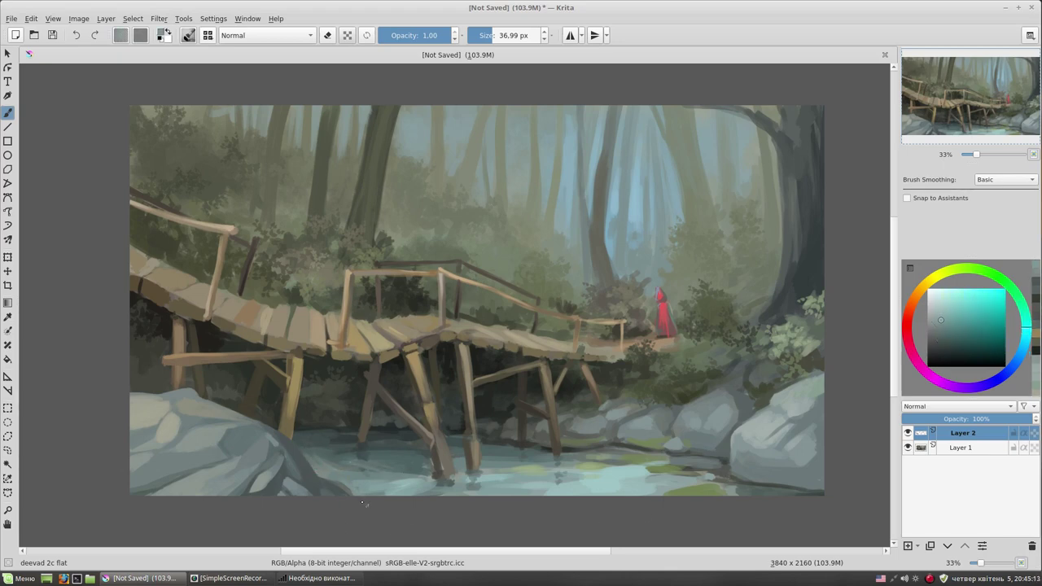
{"action": "left_click", "coordinate": [619, 478], "text": "ctrl"}
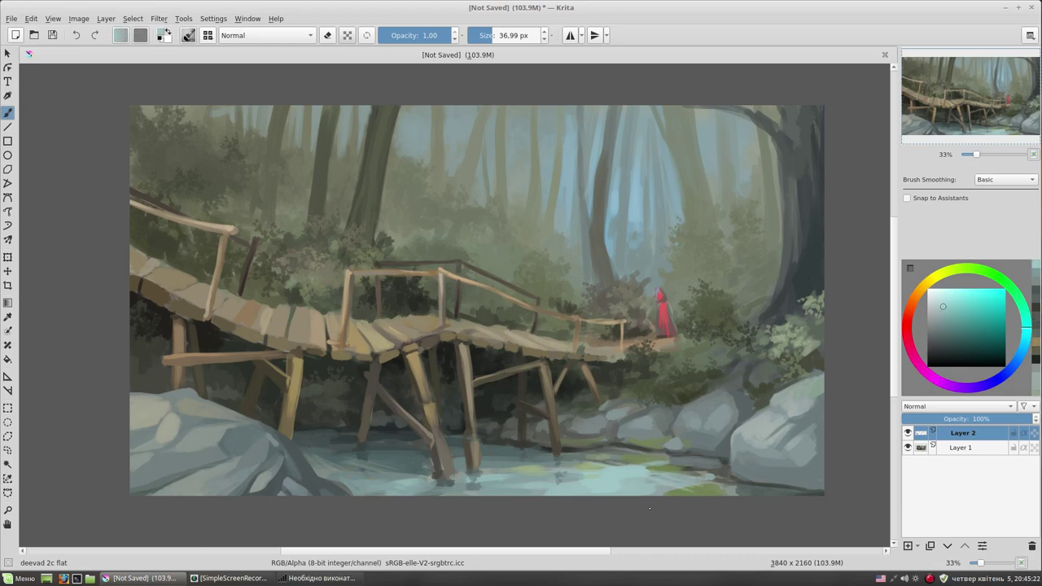
Sample bridge browns and rock grey-cyan, shrinking then enlarging the brush
{"action": "left_click", "coordinate": [173, 297], "text": "ctrl"}
{"action": "left_click", "coordinate": [182, 323], "text": "ctrl"}
{"action": "key", "text": "bracketleft"}
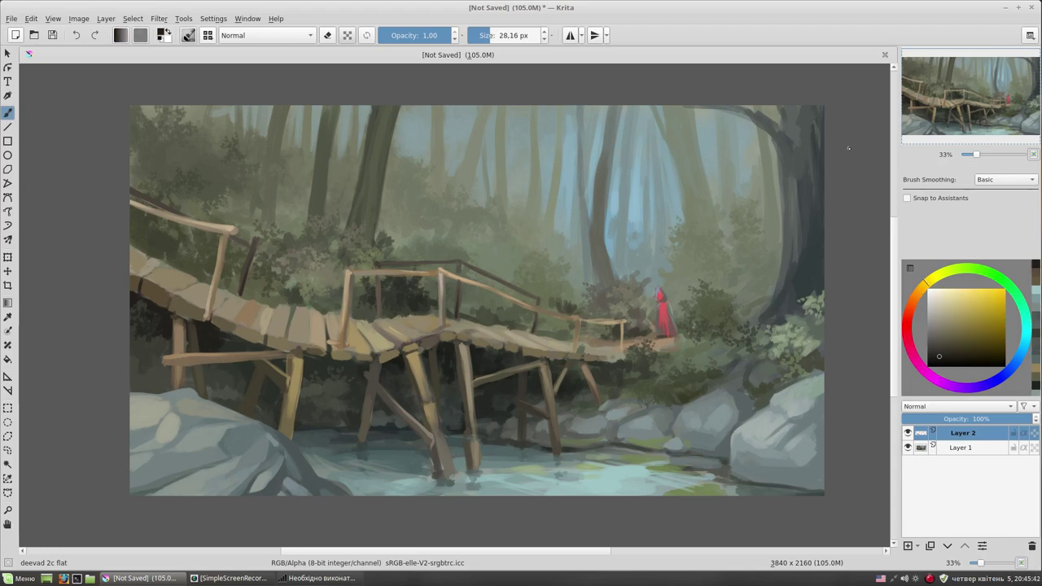
{"action": "left_click", "coordinate": [724, 401], "text": "ctrl"}
{"action": "key", "text": "bracketright"}
Paint a grey-cyan rock stroke, then stamp light olive leaves using the Stamp Leaves preset
{"action": "left_click_drag", "start_coordinate": [746, 382], "coordinate": [764, 369]}
{"action": "left_click", "coordinate": [188, 35]}
{"action": "left_click", "coordinate": [373, 192]}
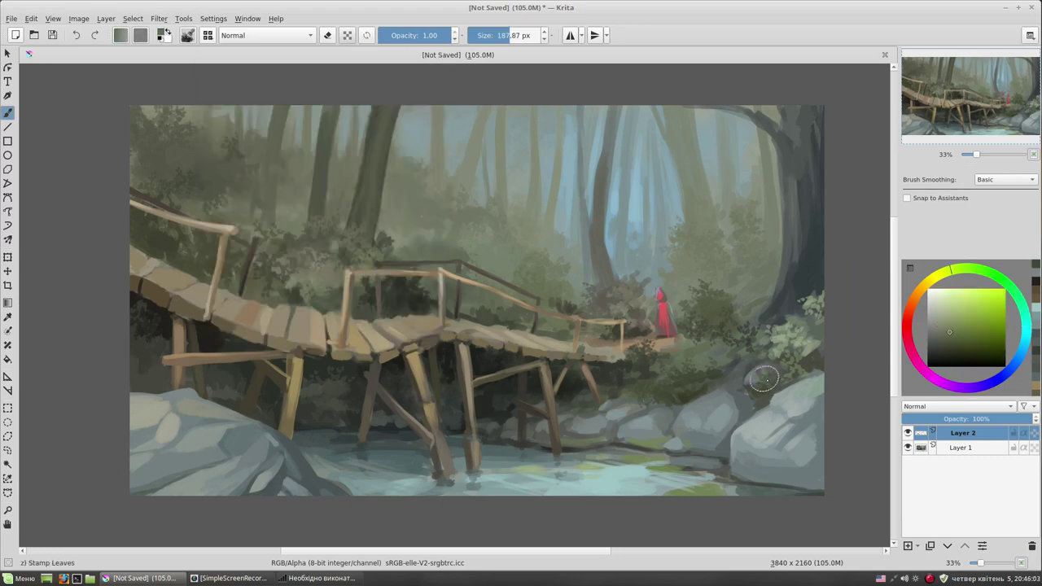
{"action": "left_click", "coordinate": [956, 317]}
{"action": "left_click", "coordinate": [759, 383]}
{"action": "mouse_move", "coordinate": [801, 364]}
{"action": "left_mouse_down"}
{"action": "mouse_move", "coordinate": [737, 373]}
{"action": "mouse_move", "coordinate": [757, 395]}
{"action": "left_mouse_up"}
Stamp darker olive and green leaves, enlarging the brush toward the painting's right edge
{"action": "left_click", "coordinate": [717, 383], "text": "ctrl"}
{"action": "left_click", "coordinate": [677, 393]}
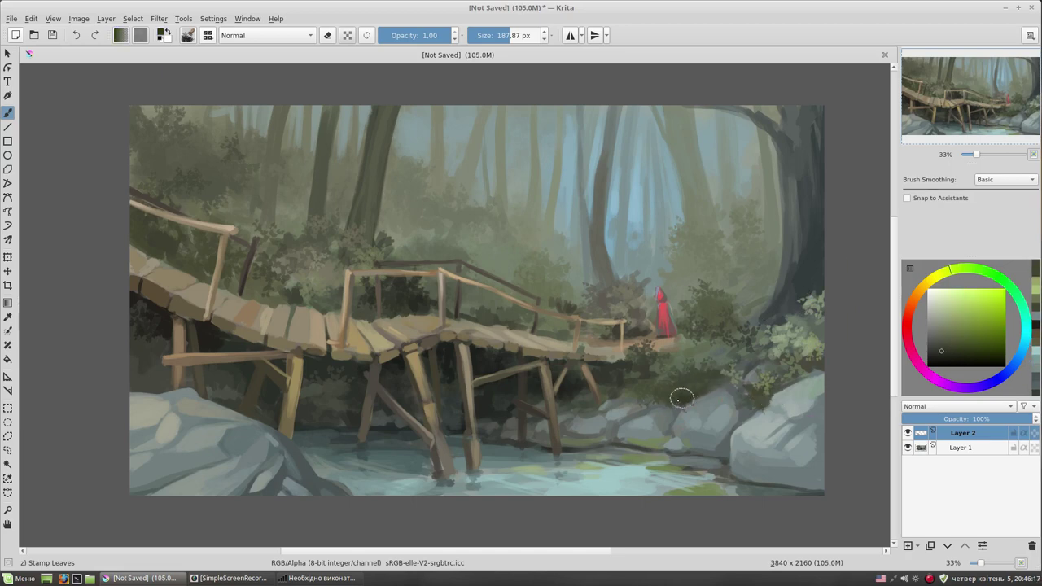
{"action": "left_click", "coordinate": [765, 320], "text": "ctrl"}
{"action": "left_click", "coordinate": [806, 303], "text": "ctrl"}
{"action": "left_click_drag", "start_coordinate": [802, 308], "coordinate": [851, 306]}
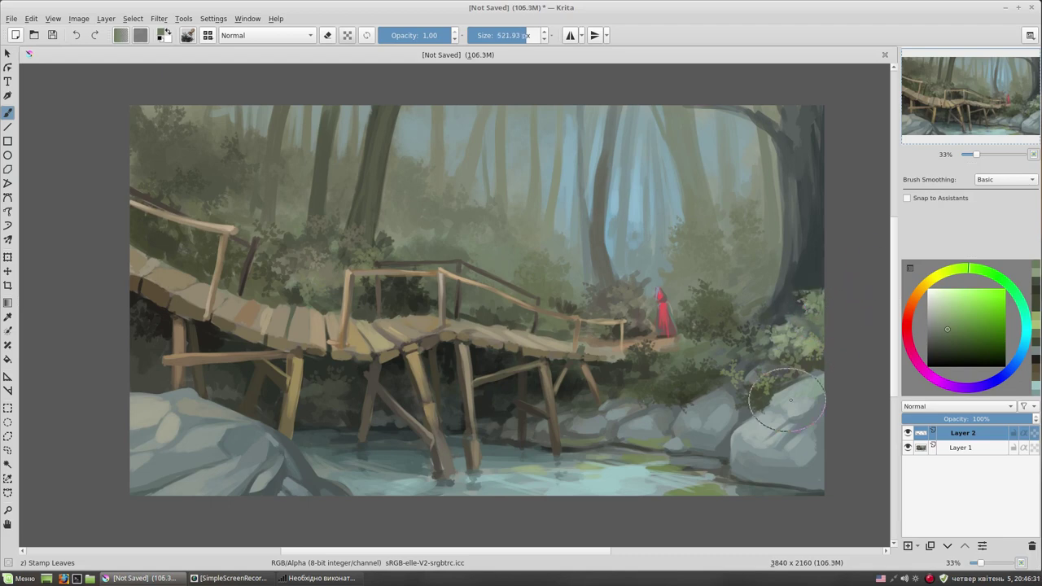
{"action": "left_click", "coordinate": [825, 301]}
Pick dark teal-grey, shrink the leaf brush, and bring up the pop-up palette
{"action": "left_click", "coordinate": [824, 297], "text": "ctrl"}
{"action": "left_click_drag", "start_coordinate": [825, 302], "coordinate": [777, 303]}
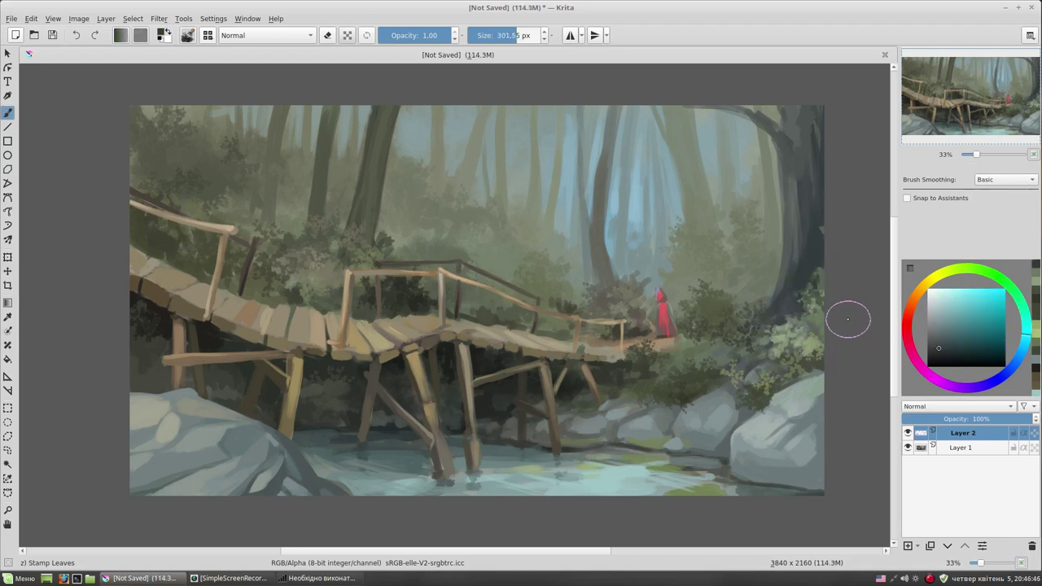
{"action": "right_click", "coordinate": [667, 309]}
{"action": "left_click", "coordinate": [663, 382]}
Return to the deevad 2c flat brush and set a greenish grey nudged toward green
{"action": "left_click", "coordinate": [621, 434], "text": "ctrl"}
{"action": "left_click", "coordinate": [655, 439], "text": "ctrl"}
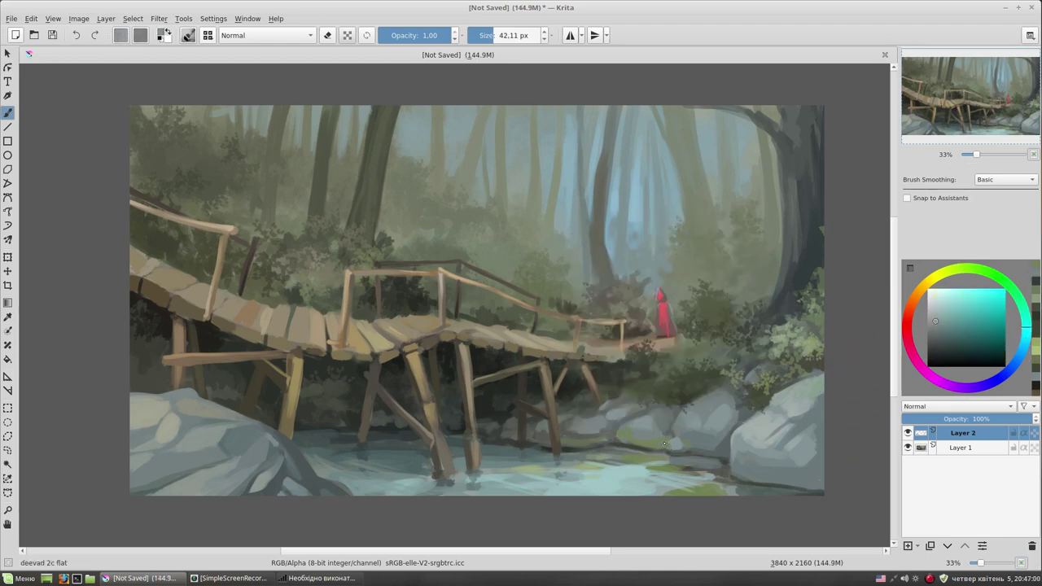
{"action": "left_click", "coordinate": [784, 475], "text": "ctrl"}
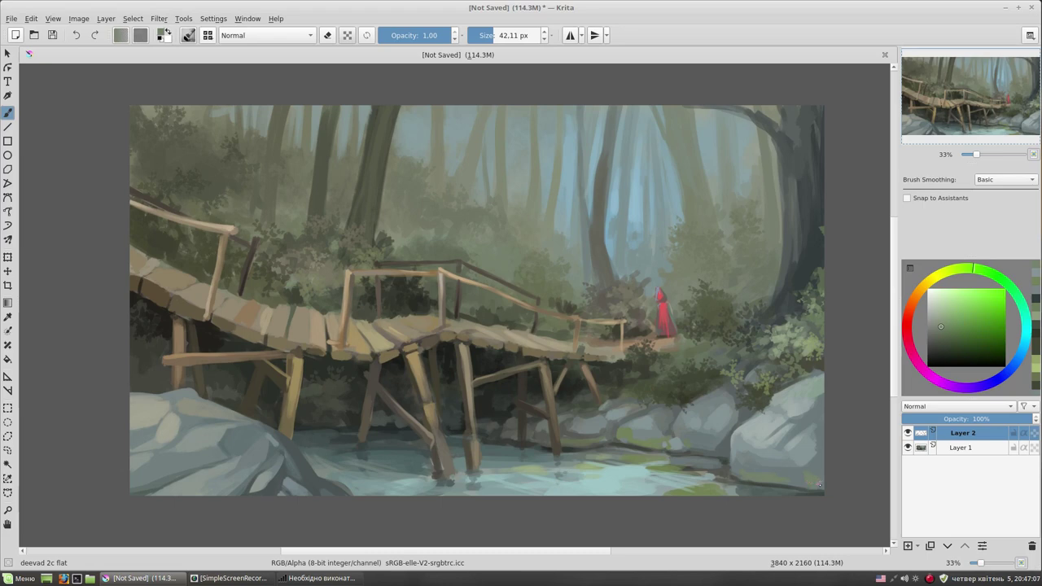
{"action": "left_click", "coordinate": [446, 470], "text": "ctrl"}
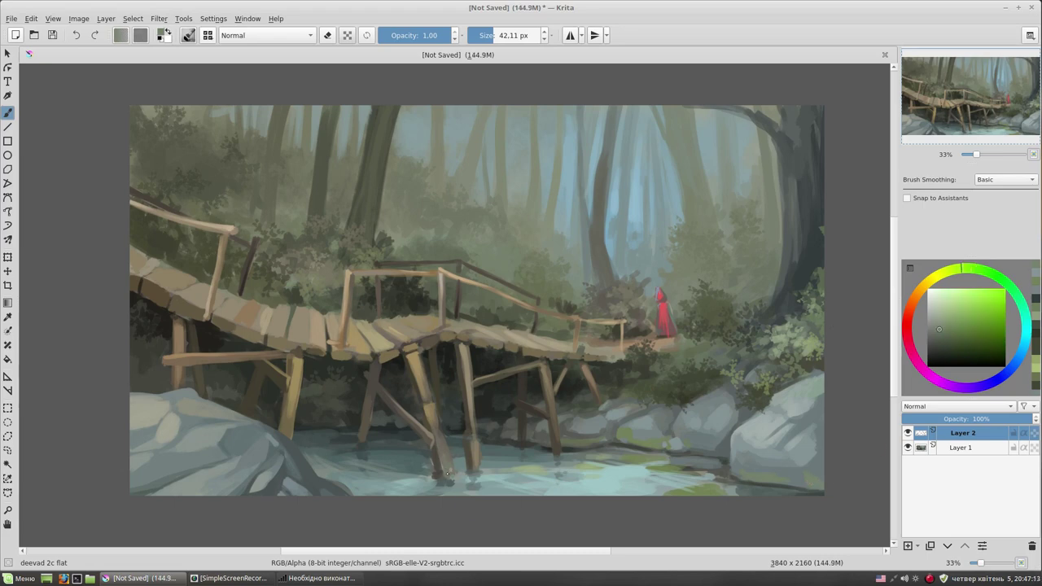